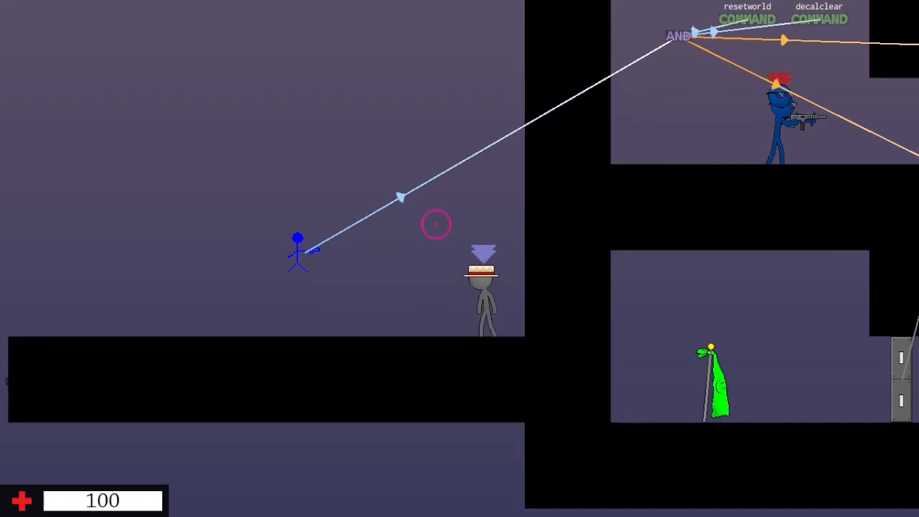
{"action": "key", "text": "a"}
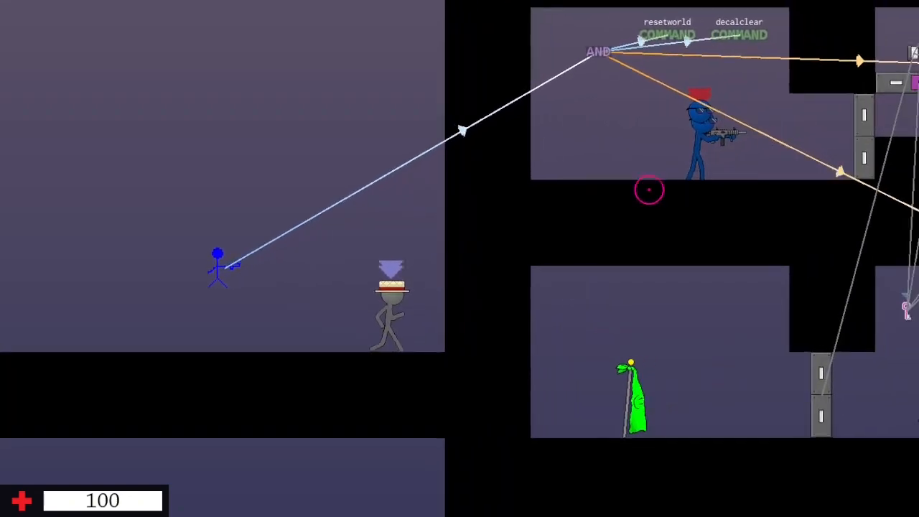
{"action": "key", "text": "d"}
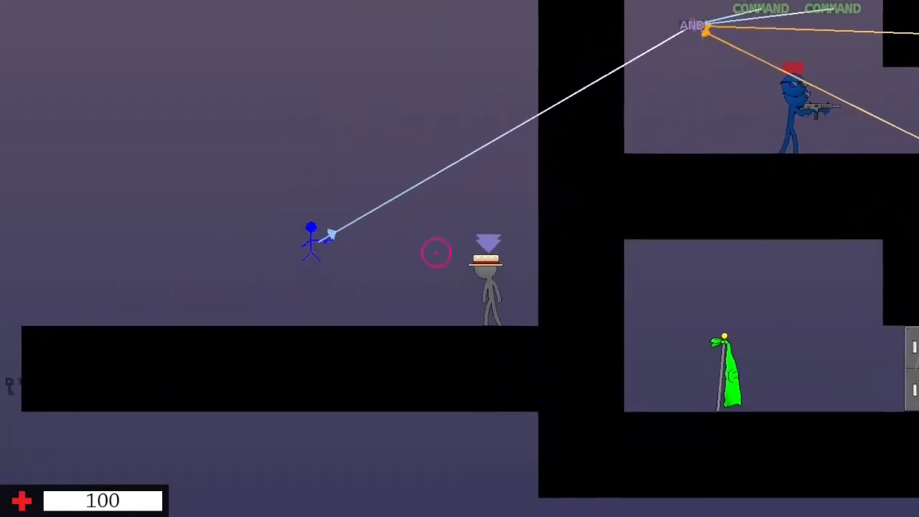
{"action": "key", "text": "a"}
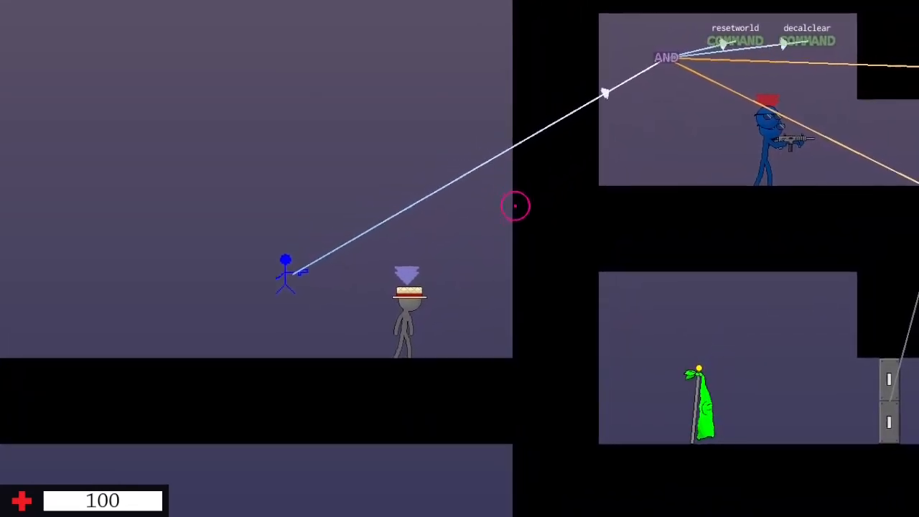
{"action": "key", "text": "a"}
{"action": "key", "text": "d"}
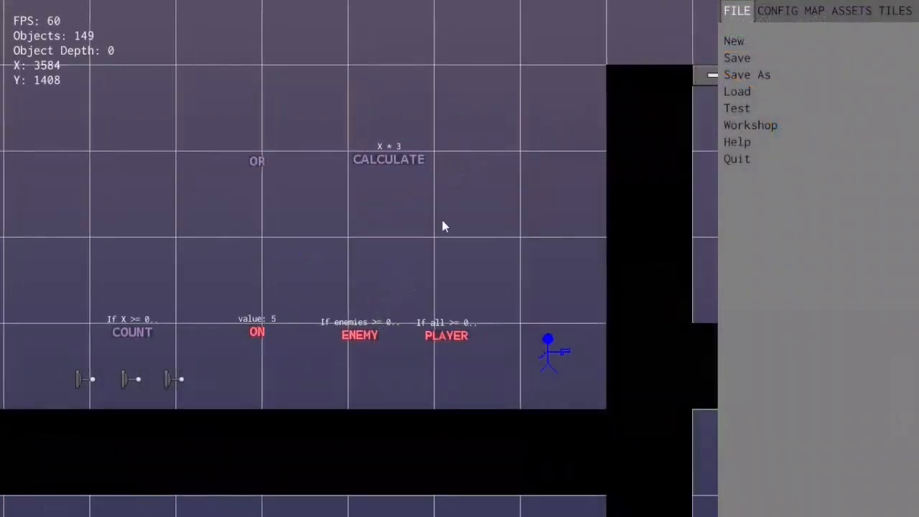
{"action": "key", "text": "d"}
{"action": "key", "text": "a"}
{"action": "key", "text": "d"}
{"action": "key", "text": "a"}
{"action": "key", "text": "d"}
{"action": "key", "text": "a"}
{"action": "key", "text": "d"}
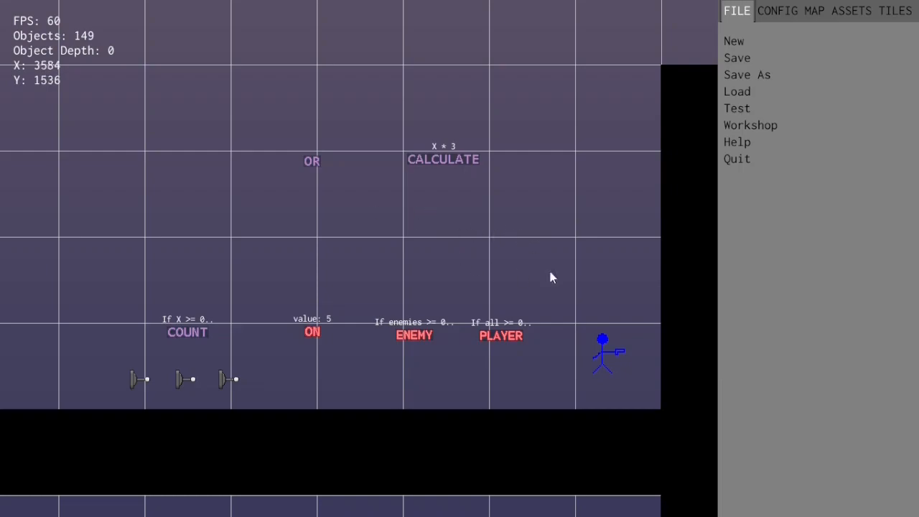
{"action": "key", "text": "s"}
{"action": "key", "text": "d"}
{"action": "scroll", "coordinate": [554, 447], "scroll_direction": "down", "scroll_amount": 2}
{"action": "key", "text": "w"}
{"action": "key", "text": "a"}
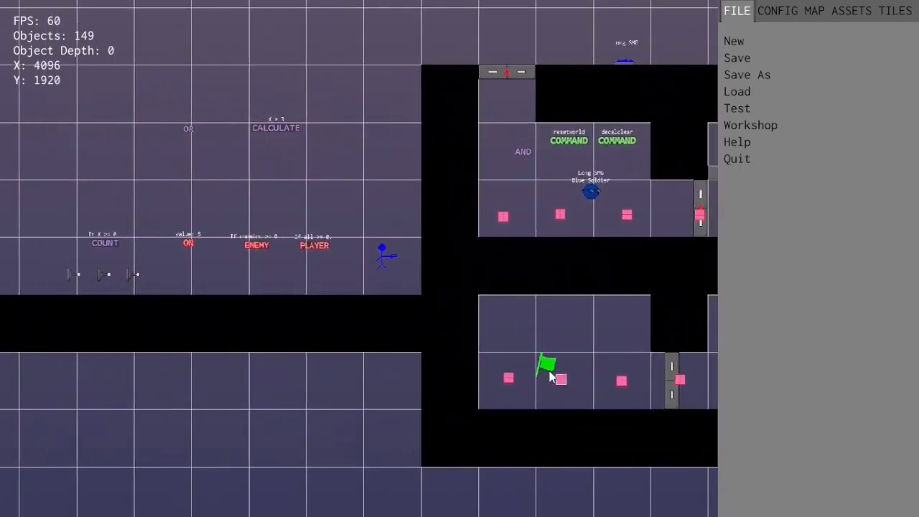
{"action": "scroll", "coordinate": [560, 367], "scroll_direction": "up", "scroll_amount": 2}
{"action": "key", "text": "a"}
{"action": "key", "text": "d"}
{"action": "key", "text": "a"}
{"action": "key", "text": "d"}
{"action": "key", "text": "a"}
{"action": "key", "text": "d"}
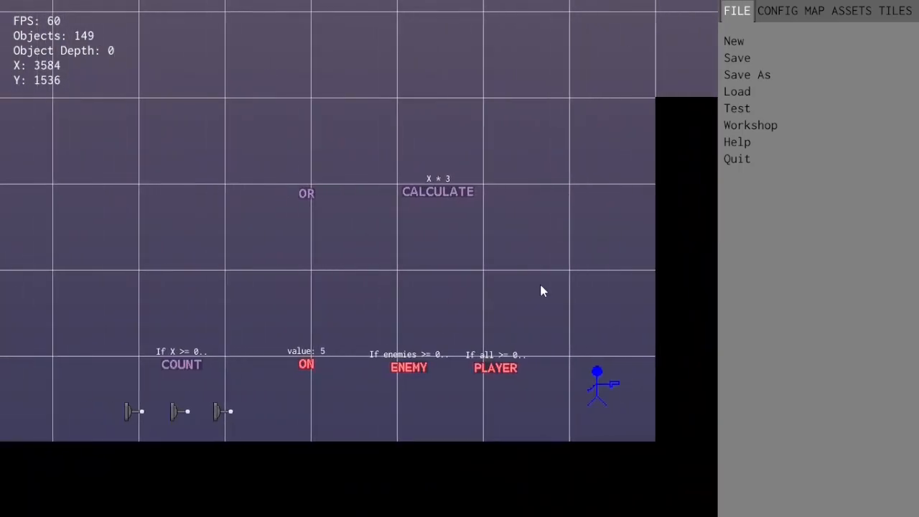
{"action": "key", "text": "s"}
{"action": "key", "text": "a"}
{"action": "key", "text": "w"}
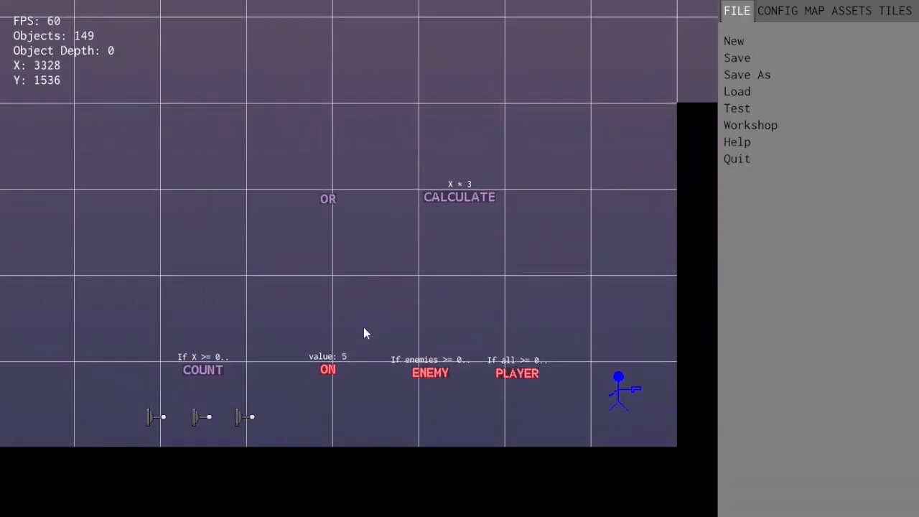
{"action": "key", "text": "F2"}
{"action": "key", "text": "d"}
{"action": "key", "text": "F2"}
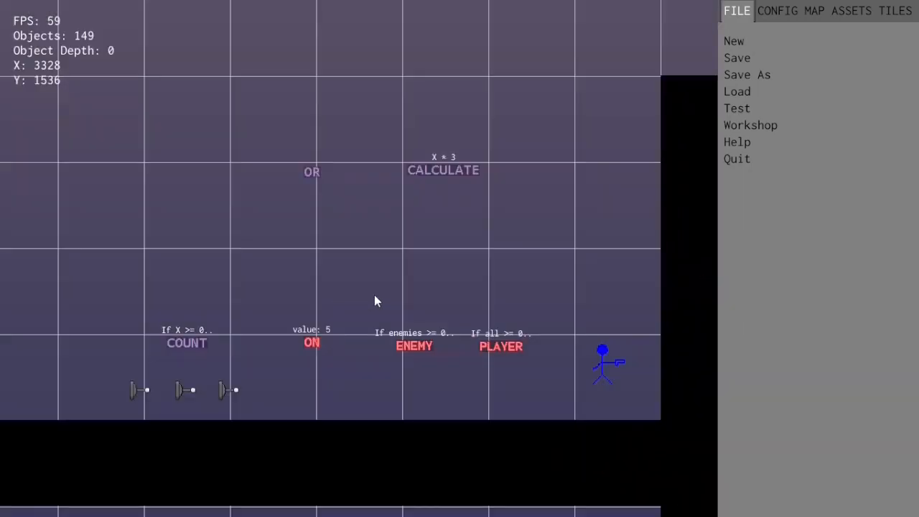
{"action": "scroll", "coordinate": [379, 299], "scroll_direction": "up", "scroll_amount": 2}
{"action": "scroll", "coordinate": [381, 299], "scroll_direction": "down", "scroll_amount": 2}
{"action": "key", "text": "w"}
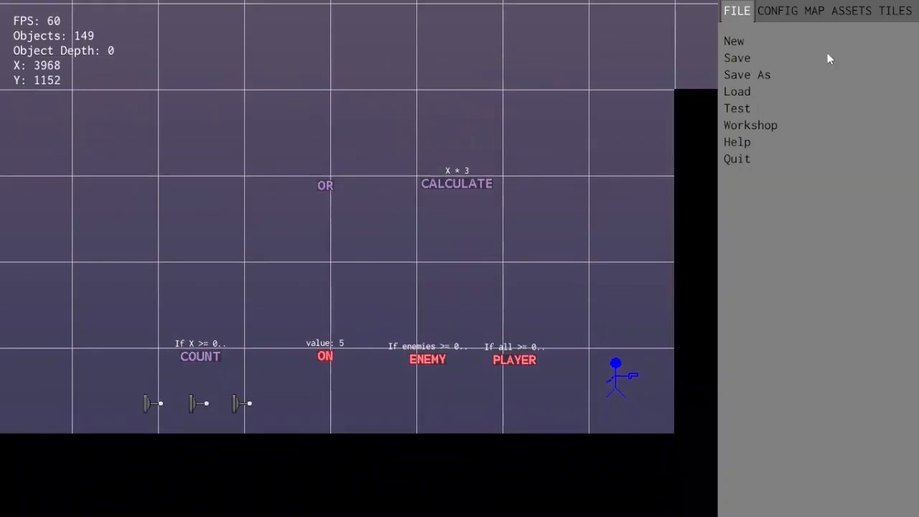
Step: Place a Number Display logic object to the upper left of the COUNT gate, above the levers
{"action": "left_click", "coordinate": [848, 11]}
{"action": "scroll", "coordinate": [813, 267], "scroll_direction": "down", "scroll_amount": 10}
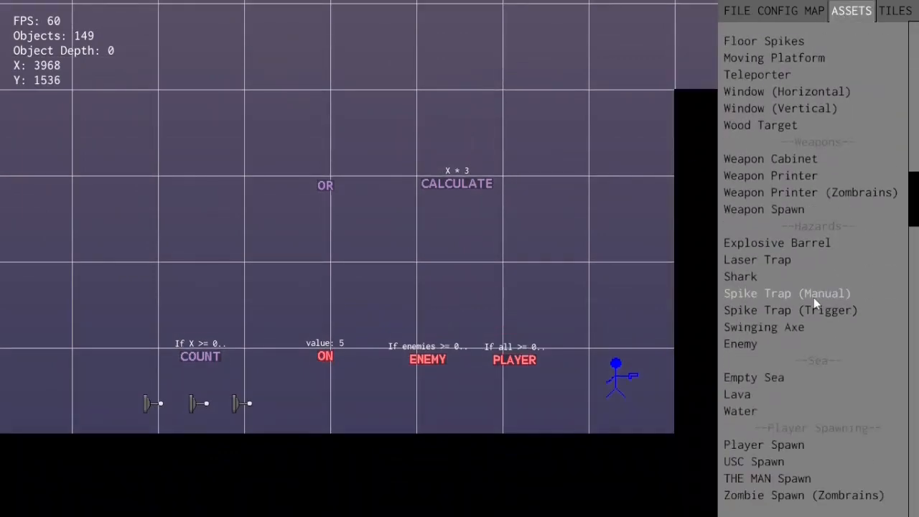
{"action": "scroll", "coordinate": [813, 297], "scroll_direction": "down", "scroll_amount": 10}
{"action": "scroll", "coordinate": [826, 341], "scroll_direction": "down", "scroll_amount": 9}
{"action": "scroll", "coordinate": [826, 323], "scroll_direction": "up", "scroll_amount": 5}
{"action": "scroll", "coordinate": [822, 294], "scroll_direction": "up", "scroll_amount": 5}
{"action": "scroll", "coordinate": [815, 316], "scroll_direction": "down", "scroll_amount": 7}
{"action": "left_click", "coordinate": [788, 327]}
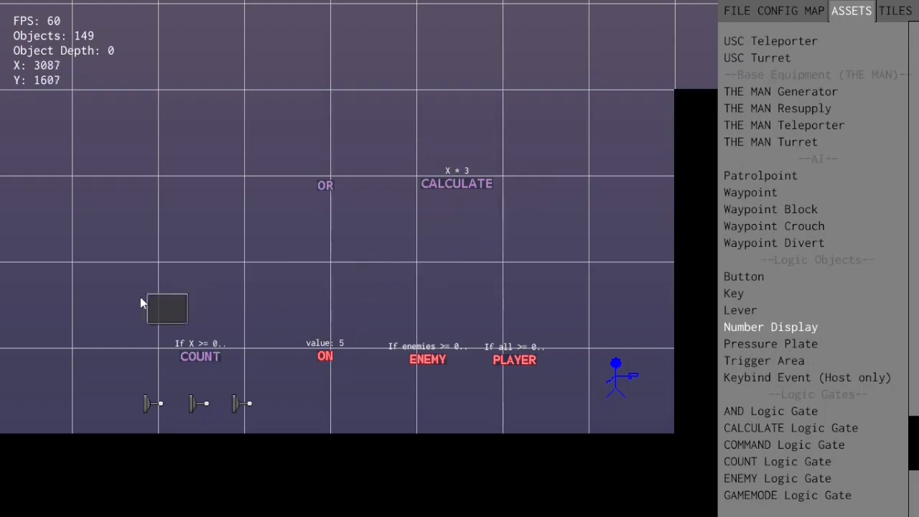
{"action": "left_click", "coordinate": [88, 317]}
Step: Create a logic connection between the leftmost lever and the number display
{"action": "key", "text": "F2"}
{"action": "left_click", "coordinate": [146, 408]}
{"action": "left_click", "coordinate": [115, 338]}
{"action": "key", "text": "F2"}
{"action": "key", "text": "d"}
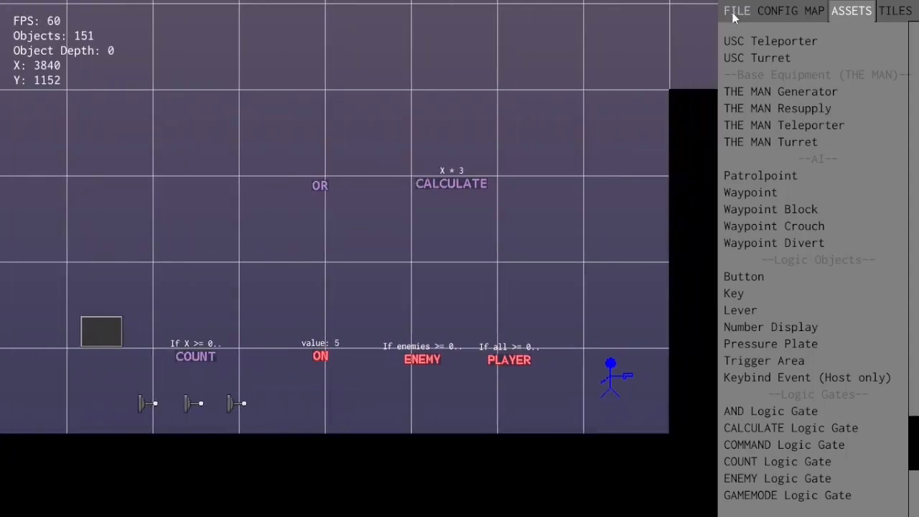
Step: Playtest the map by switching the leftmost lever beside the number display, and return to the editor
{"action": "left_click", "coordinate": [735, 11]}
{"action": "left_click", "coordinate": [737, 108]}
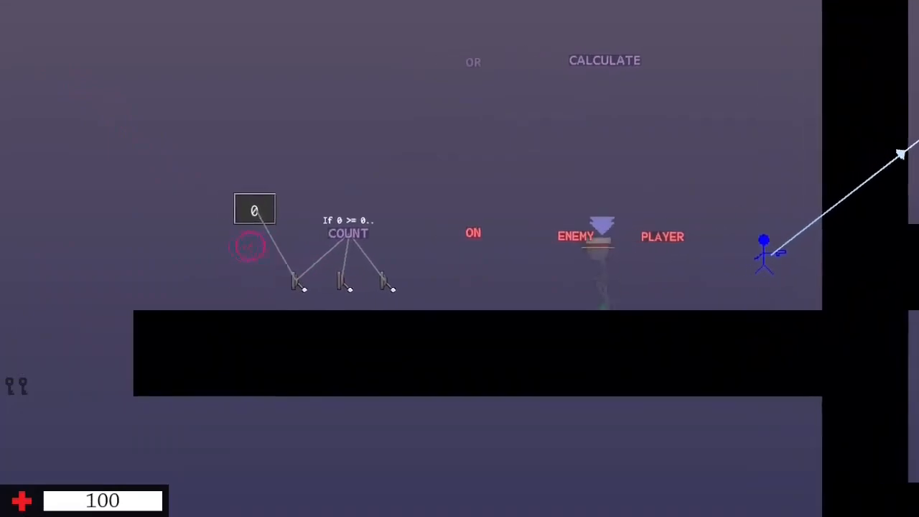
{"action": "key", "text": "a"}
{"action": "key", "text": "d"}
{"action": "key", "text": "e"}
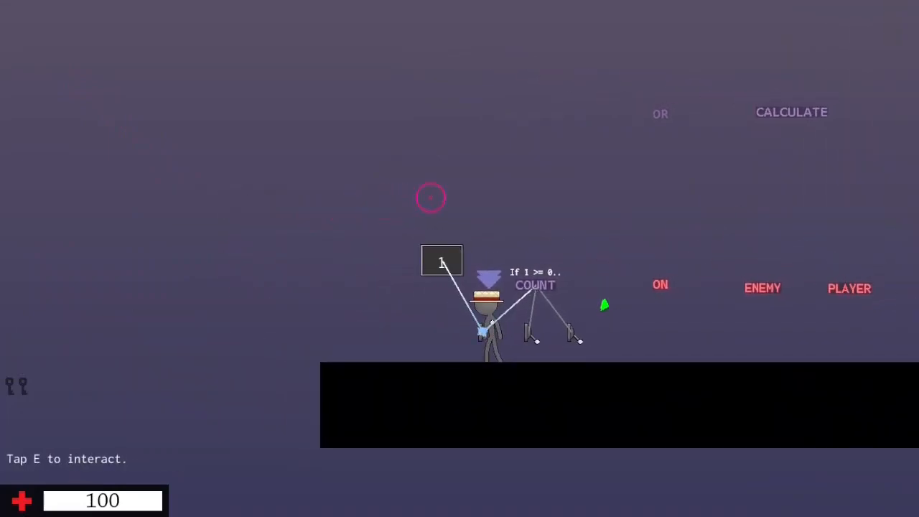
{"action": "key", "text": "Escape"}
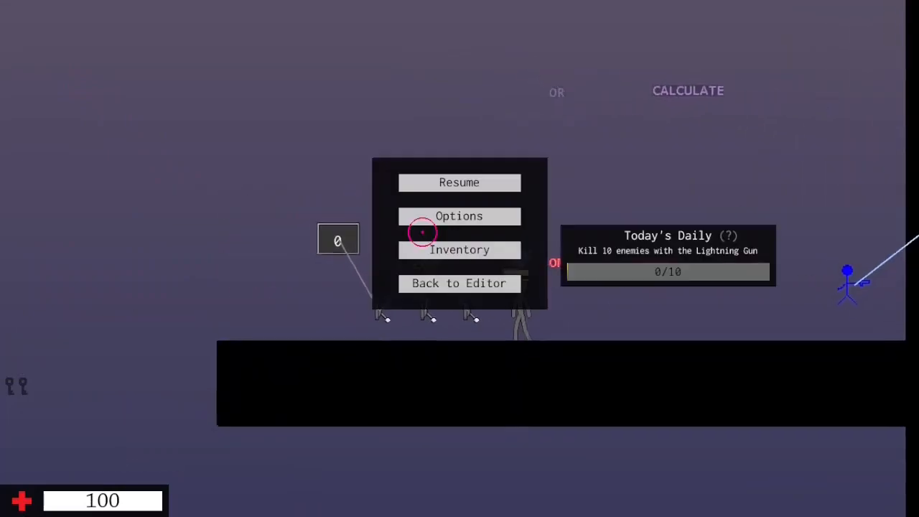
{"action": "left_click", "coordinate": [441, 281]}
{"action": "left_click", "coordinate": [431, 280]}
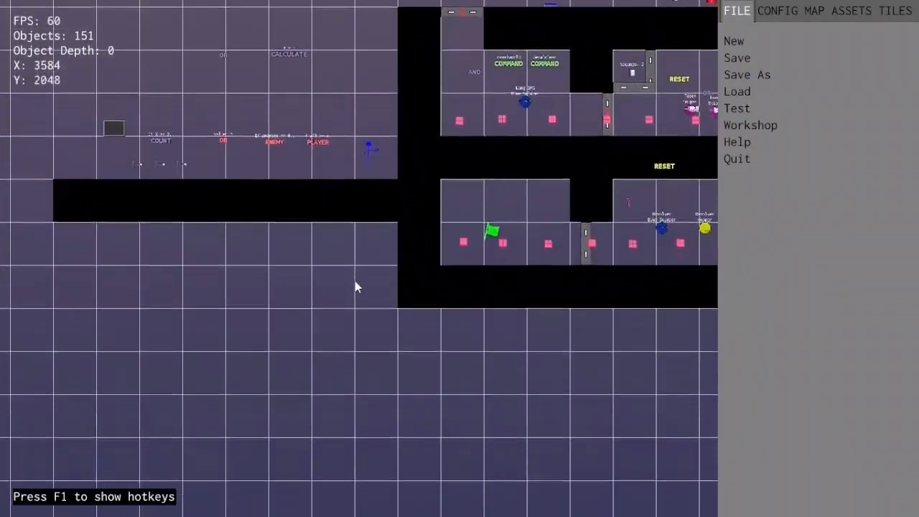
Step: Connect the middle and rightmost levers to the number display in logic mode
{"action": "key", "text": "F2"}
{"action": "left_click", "coordinate": [253, 227]}
{"action": "left_click", "coordinate": [300, 237]}
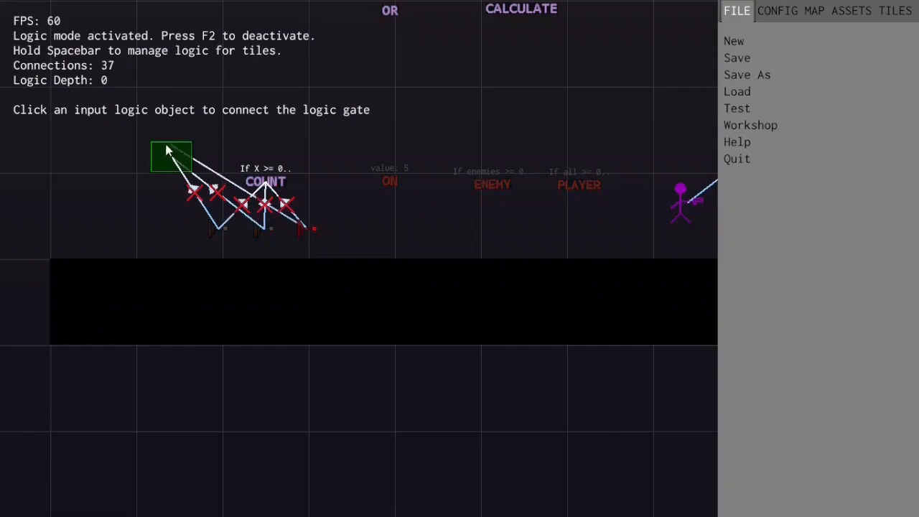
{"action": "key", "text": "F2"}
Step: Playtest the map and toggle the three levers wired directly to the number display
{"action": "left_click", "coordinate": [729, 107]}
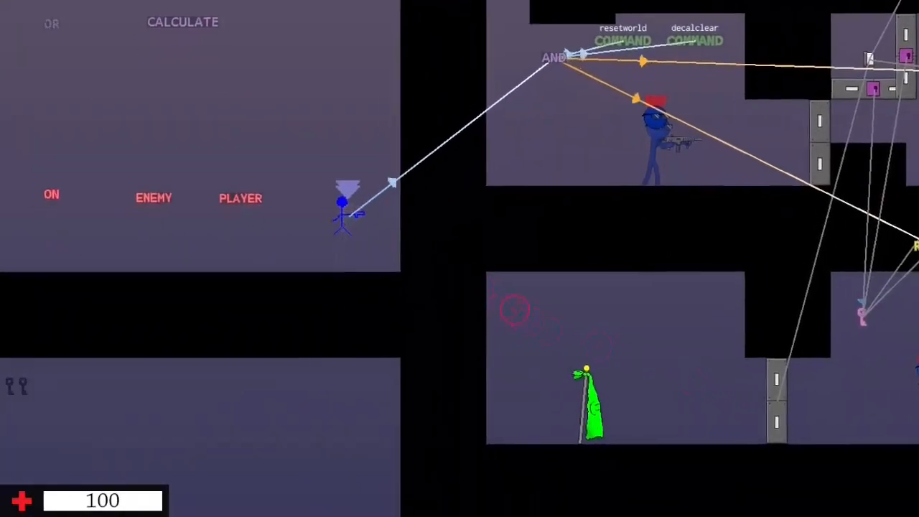
{"action": "key", "text": "a"}
{"action": "key", "text": "e"}
{"action": "key", "text": "d"}
{"action": "key", "text": "e"}
{"action": "key", "text": "e"}
{"action": "key", "text": "a"}
{"action": "key", "text": "e"}
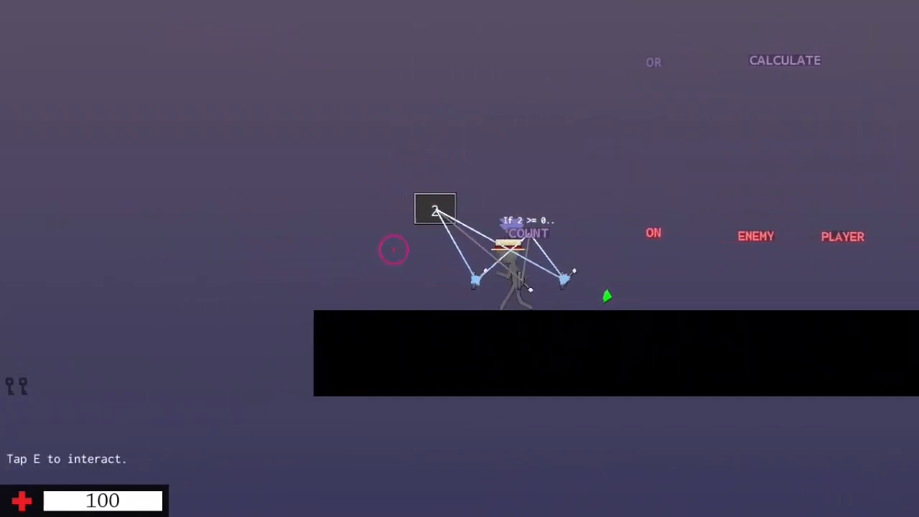
Step: Switch the leftmost and rightmost levers off and return to the editor
{"action": "key", "text": "a"}
{"action": "key", "text": "e"}
{"action": "key", "text": "d"}
{"action": "key", "text": "e"}
{"action": "key", "text": "a"}
{"action": "key", "text": "d"}
{"action": "key", "text": "a"}
{"action": "key", "text": "Escape"}
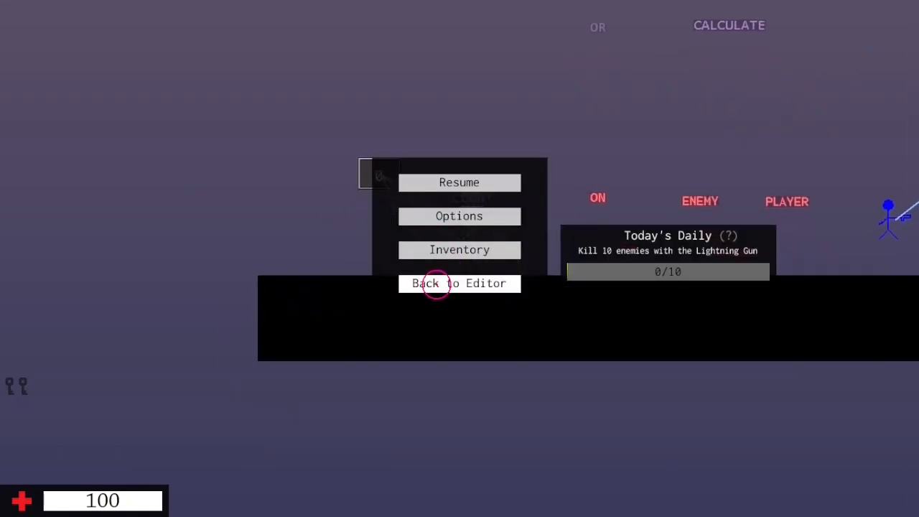
{"action": "left_click", "coordinate": [437, 281]}
{"action": "left_click", "coordinate": [429, 280]}
Step: Remove the three direct logic connections between the levers and the number display
{"action": "scroll", "coordinate": [415, 192], "scroll_direction": "down", "scroll_amount": 8}
{"action": "key", "text": "d"}
{"action": "key", "text": "s"}
{"action": "scroll", "coordinate": [302, 266], "scroll_direction": "up", "scroll_amount": 7}
{"action": "key", "text": "d"}
{"action": "scroll", "coordinate": [327, 280], "scroll_direction": "up", "scroll_amount": 2}
{"action": "key", "text": "F2"}
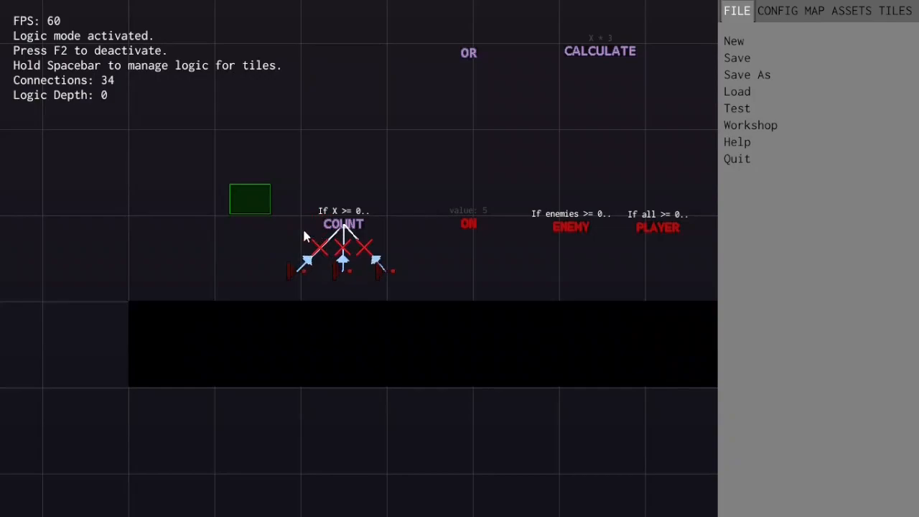
Step: Create a logic connection between the COUNT gate and the number display
{"action": "key", "text": "d"}
{"action": "key", "text": "w"}
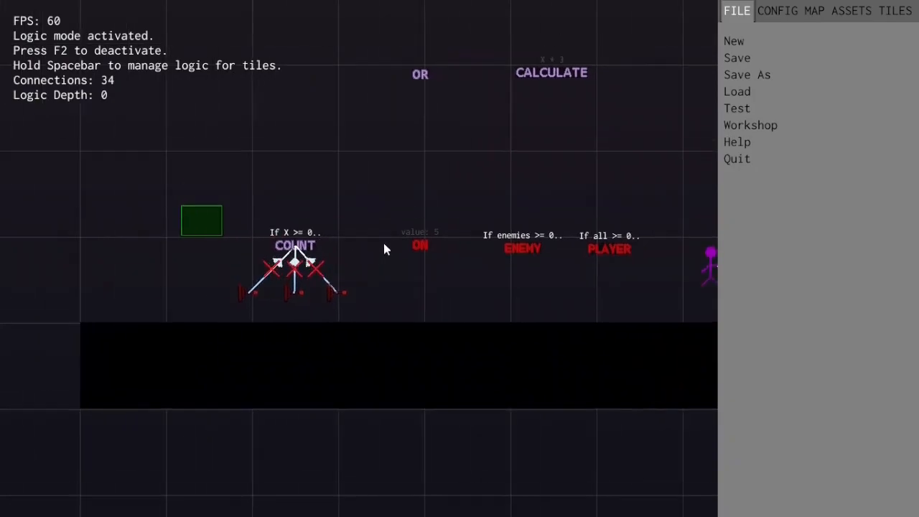
{"action": "left_click", "coordinate": [301, 247]}
{"action": "left_click", "coordinate": [207, 213]}
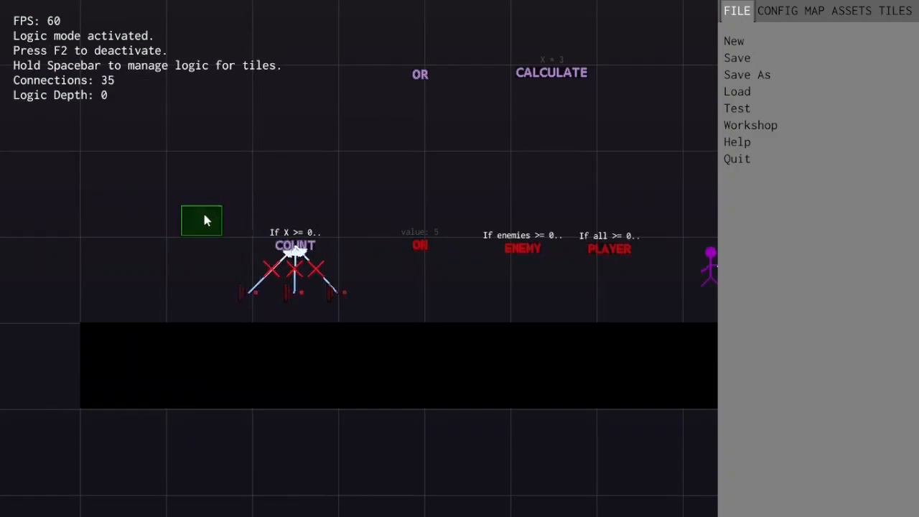
Step: Playtest the map and switch on all three levers feeding the COUNT gate
{"action": "key", "text": "w"}
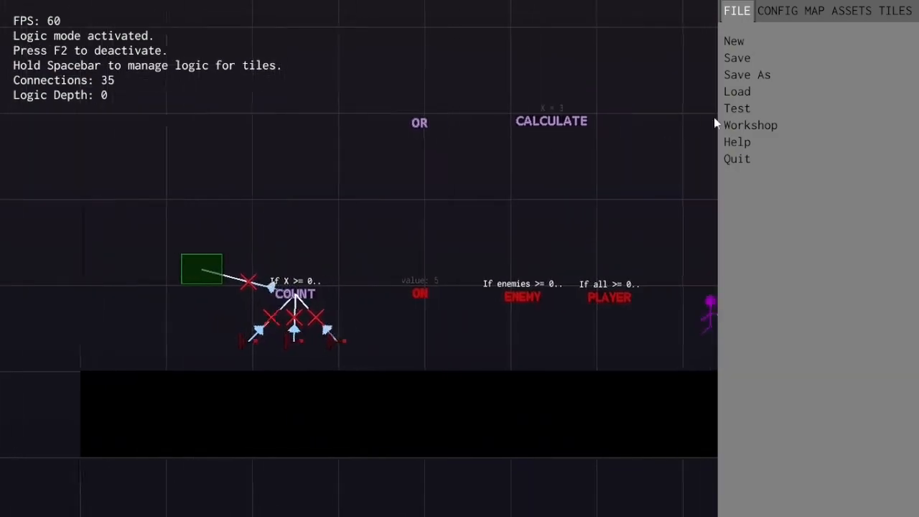
{"action": "key", "text": "d"}
{"action": "left_click", "coordinate": [737, 108]}
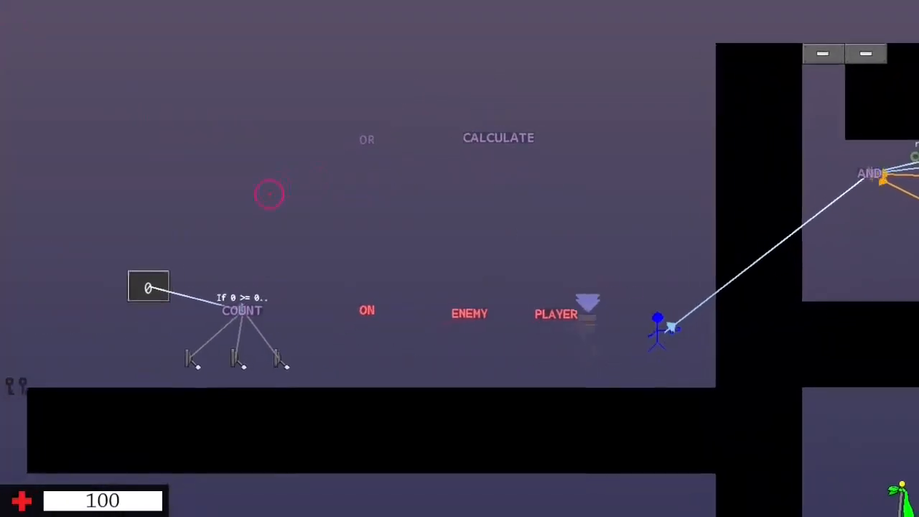
{"action": "key", "text": "a"}
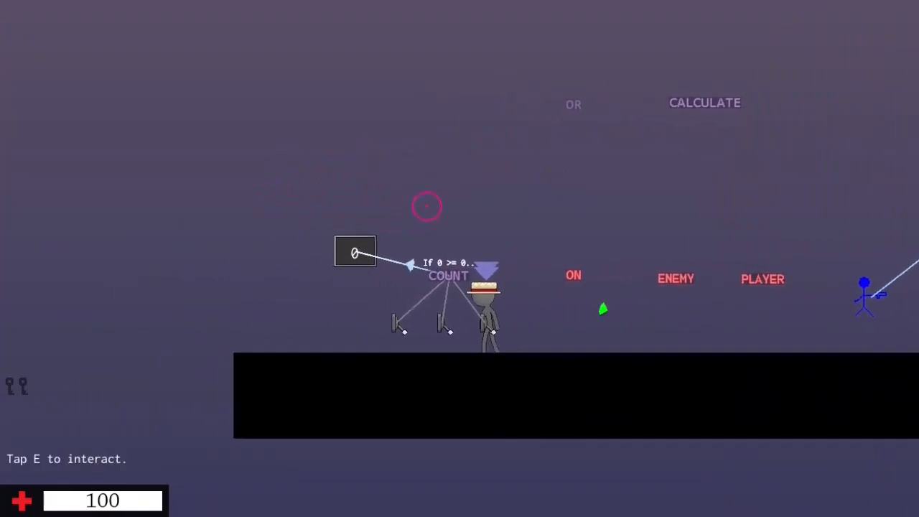
{"action": "key", "text": "e"}
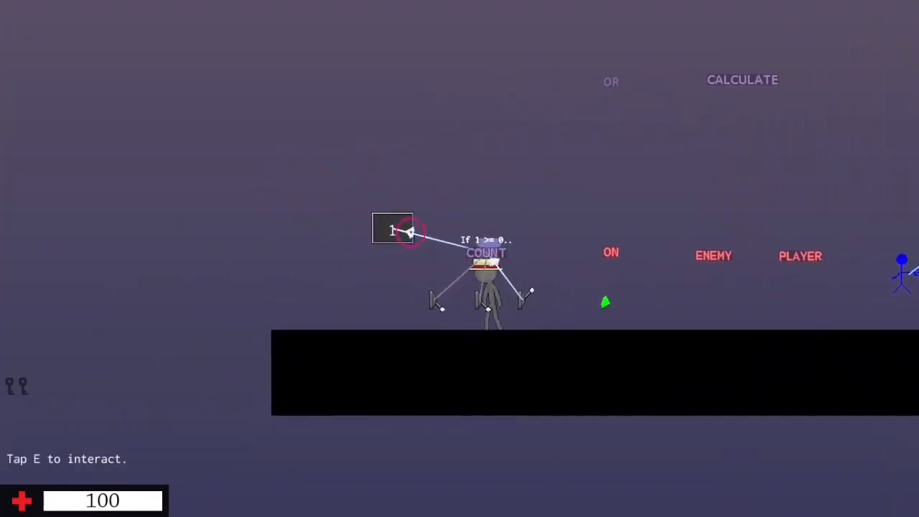
{"action": "key", "text": "a"}
{"action": "key", "text": "e"}
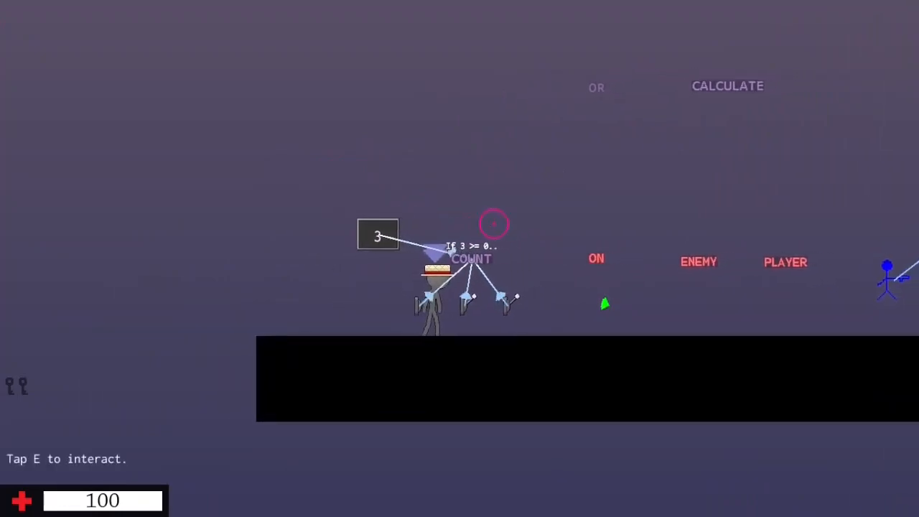
Step: Toggle the three levers individually to check how the COUNT gate drives the number display
{"action": "key", "text": "a"}
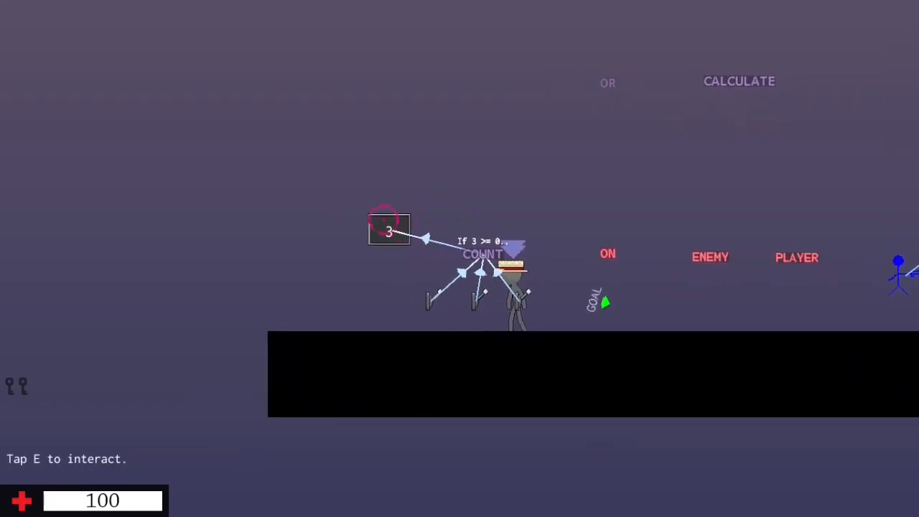
{"action": "key", "text": "e"}
{"action": "key", "text": "a"}
{"action": "key", "text": "e"}
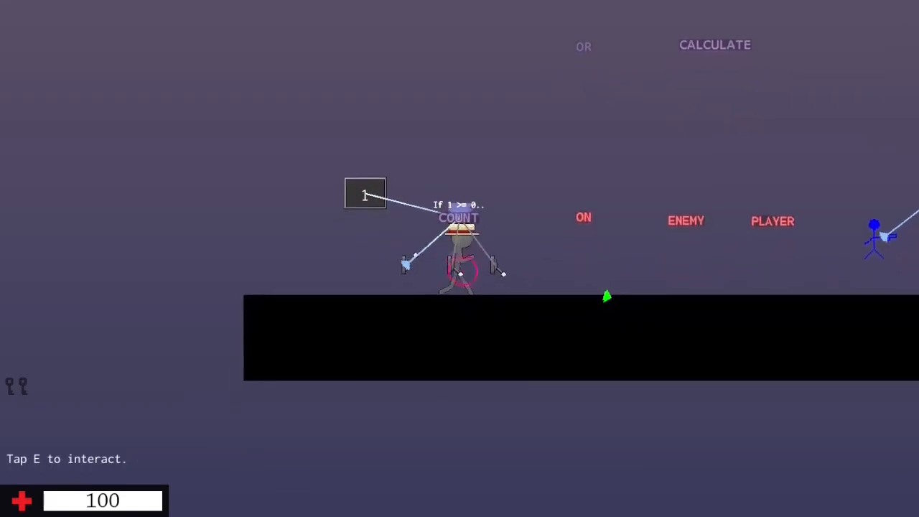
{"action": "key", "text": "e"}
{"action": "key", "text": "d"}
{"action": "key", "text": "e"}
{"action": "key", "text": "a"}
{"action": "key", "text": "d"}
{"action": "key", "text": "a"}
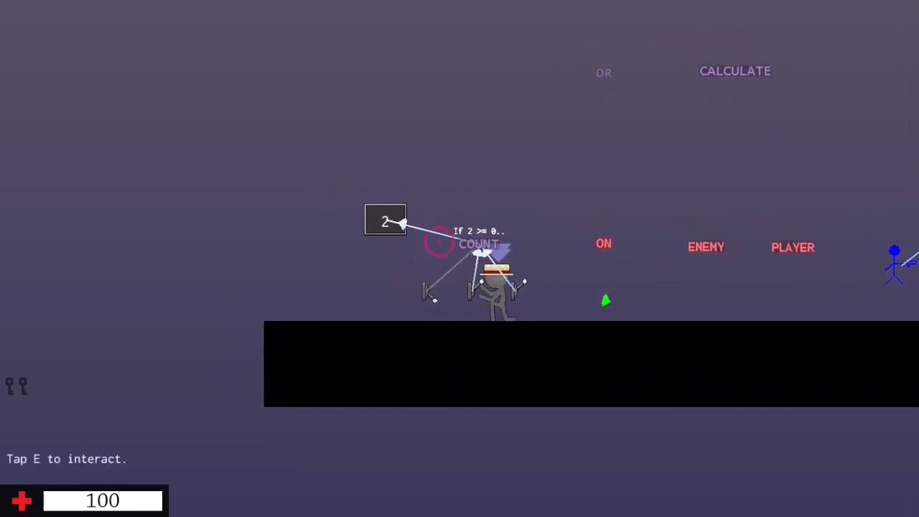
{"action": "key", "text": "d"}
{"action": "key", "text": "a"}
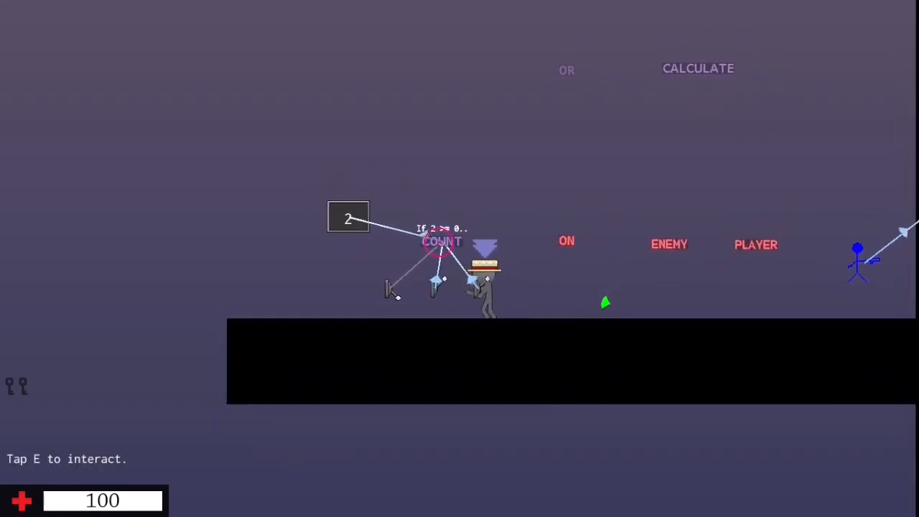
{"action": "key", "text": "d"}
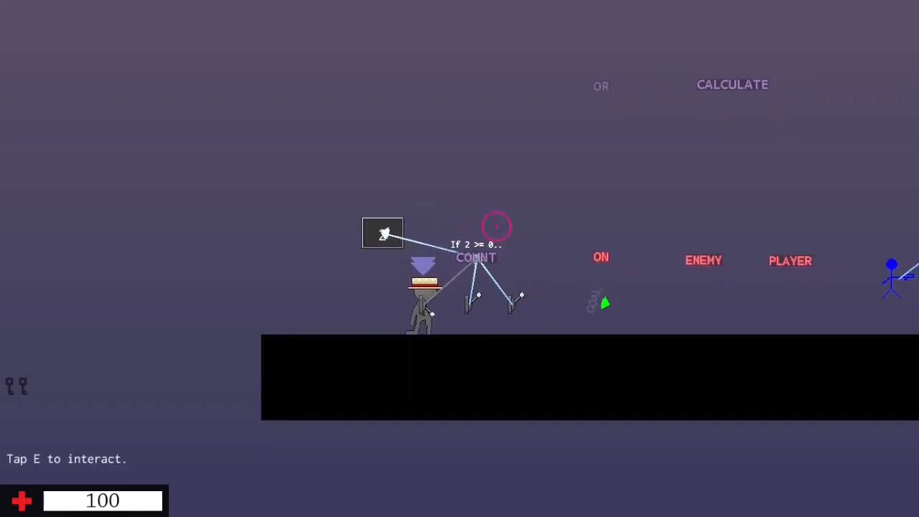
{"action": "key", "text": "a"}
{"action": "key", "text": "a"}
{"action": "key", "text": "d"}
{"action": "key", "text": "a"}
{"action": "key", "text": "d"}
{"action": "key", "text": "a"}
{"action": "key", "text": "a"}
{"action": "key", "text": "d"}
{"action": "key", "text": "a"}
{"action": "key", "text": "d"}
{"action": "key", "text": "a"}
{"action": "key", "text": "d"}
{"action": "key", "text": "a"}
{"action": "key", "text": "d"}
{"action": "key", "text": "a"}
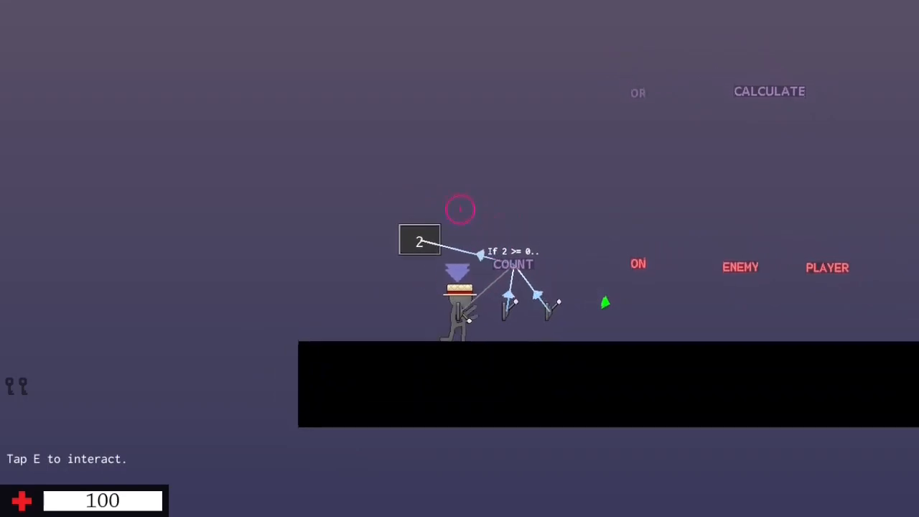
Step: Switch the remaining lever back on during the playtest and check the number display driven by the COUNT gate
{"action": "key", "text": "d"}
{"action": "key", "text": "a"}
{"action": "key", "text": "d"}
{"action": "key", "text": "a"}
{"action": "key", "text": "d"}
{"action": "key", "text": "a"}
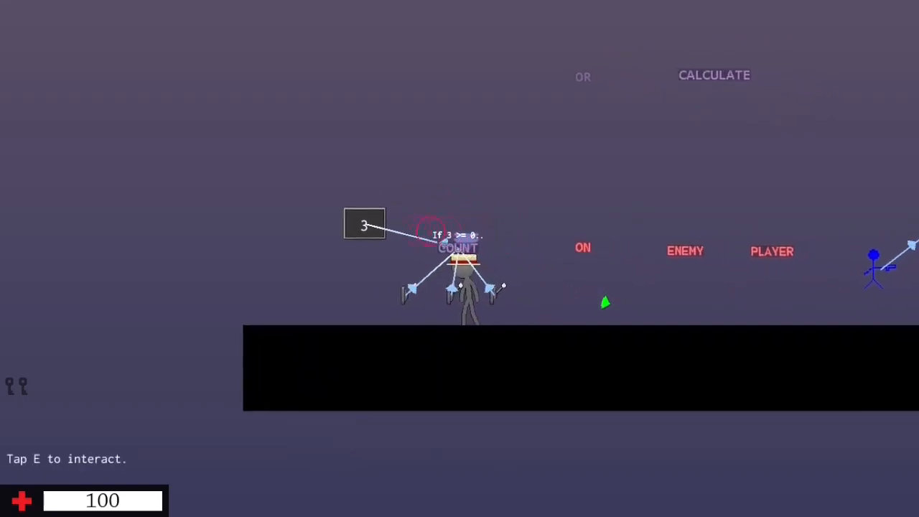
Step: End the playtest and return to the map editor at the lever and COUNT gate area
{"action": "key", "text": "Escape"}
{"action": "left_click", "coordinate": [459, 283]}
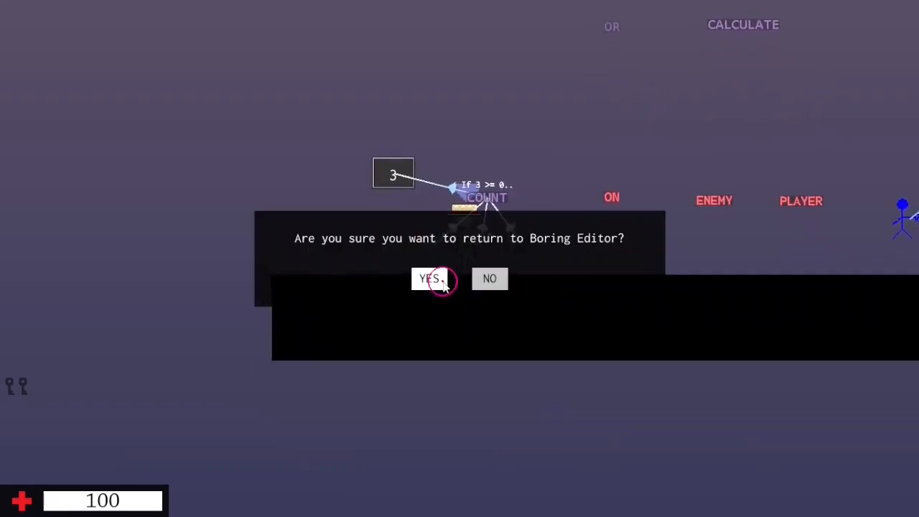
{"action": "left_click", "coordinate": [436, 278]}
{"action": "scroll", "coordinate": [316, 203], "scroll_direction": "down", "scroll_amount": 2}
{"action": "key", "text": "d"}
{"action": "scroll", "coordinate": [302, 206], "scroll_direction": "up", "scroll_amount": 7}
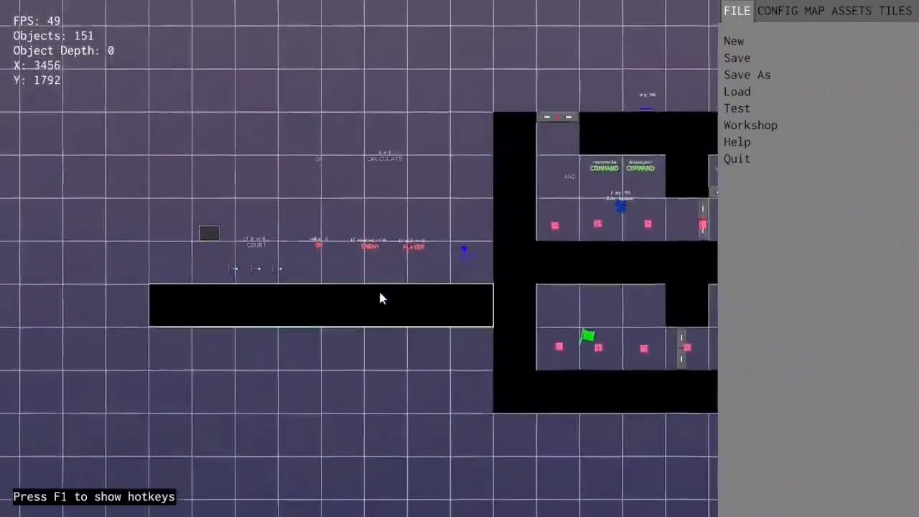
{"action": "key", "text": "a"}
{"action": "key", "text": "s"}
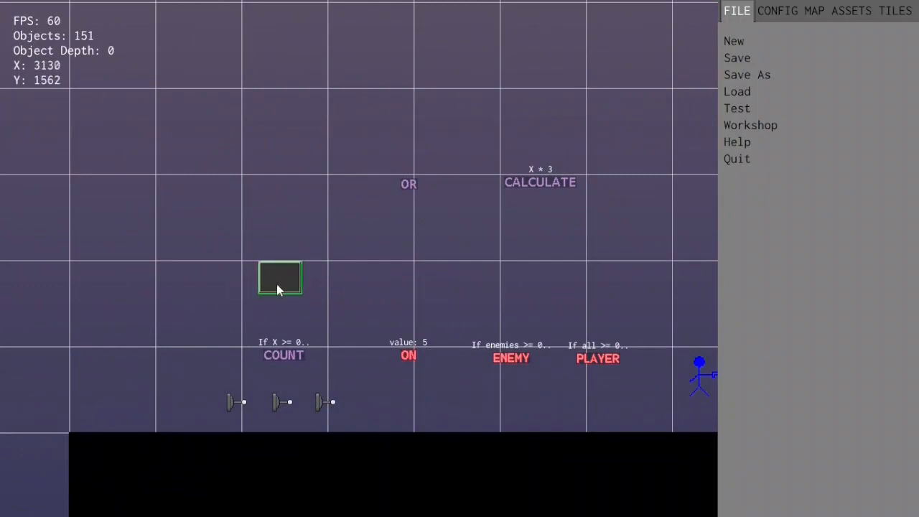
Step: Place three more number displays, one each above the ON, ENEMY and PLAYER gates
{"action": "left_click", "coordinate": [818, 10]}
{"action": "left_click", "coordinate": [852, 11]}
{"action": "key", "text": "d"}
{"action": "scroll", "coordinate": [792, 274], "scroll_direction": "down", "scroll_amount": 10}
{"action": "key", "text": "s"}
{"action": "scroll", "coordinate": [793, 302], "scroll_direction": "down", "scroll_amount": 15}
{"action": "key", "text": "a"}
{"action": "key", "text": "w"}
{"action": "key", "text": "s"}
{"action": "key", "text": "a"}
{"action": "key", "text": "w"}
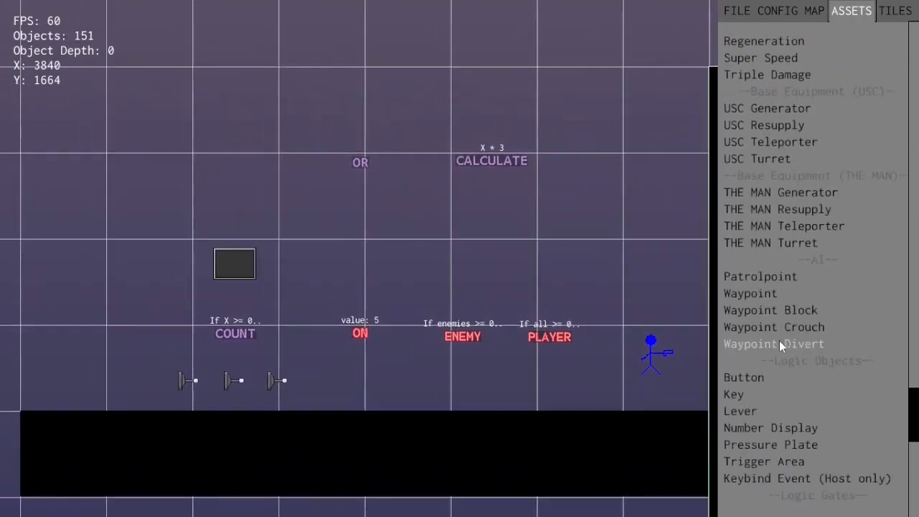
{"action": "scroll", "coordinate": [779, 341], "scroll_direction": "down", "scroll_amount": 2}
{"action": "key", "text": "d"}
{"action": "scroll", "coordinate": [798, 316], "scroll_direction": "down", "scroll_amount": 4}
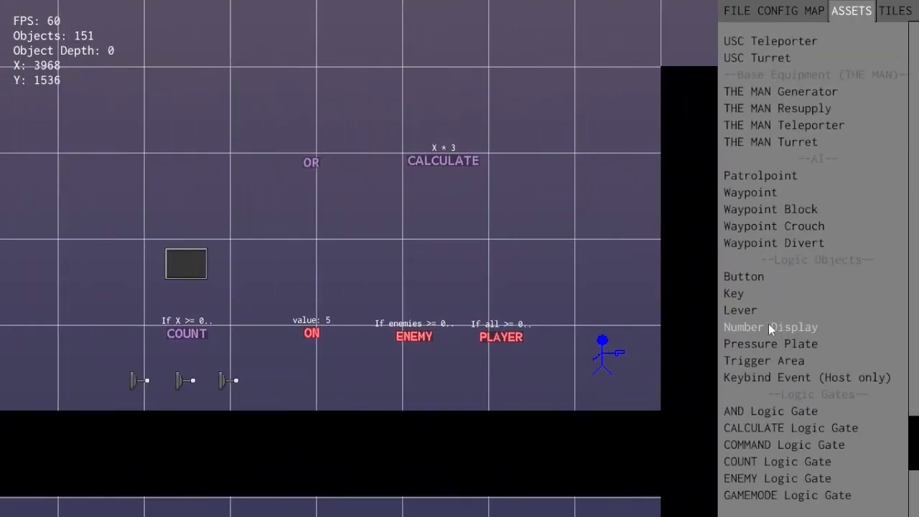
{"action": "left_click", "coordinate": [297, 252]}
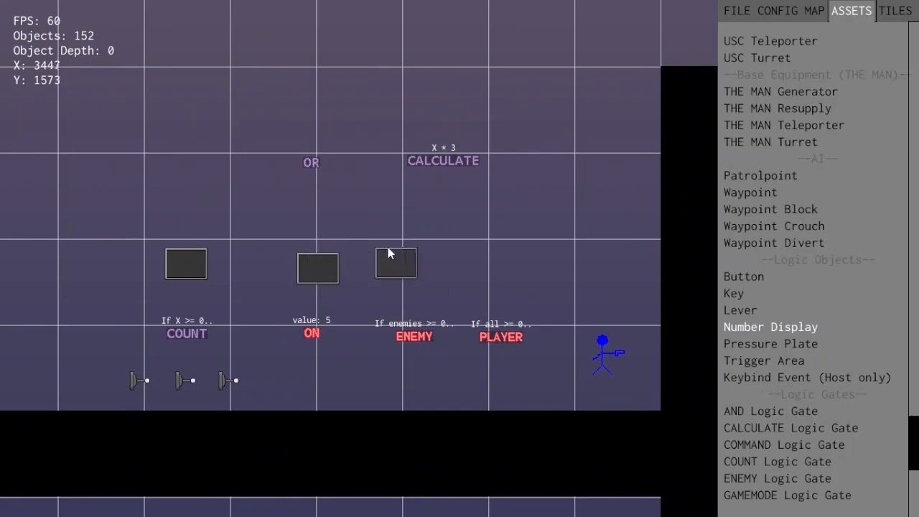
{"action": "left_click", "coordinate": [391, 249]}
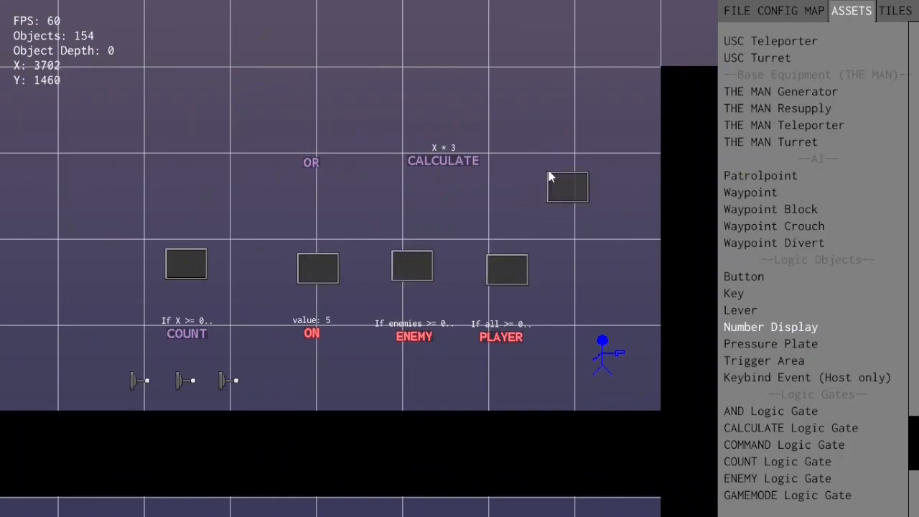
Step: Create logic connections from the ON, ENEMY and PLAYER gates to the number displays above them
{"action": "key", "text": "w"}
{"action": "key", "text": "a"}
{"action": "key", "text": "s"}
{"action": "key", "text": "d"}
{"action": "key", "text": "a"}
{"action": "key", "text": "w"}
{"action": "key", "text": "d"}
{"action": "left_click", "coordinate": [170, 307]}
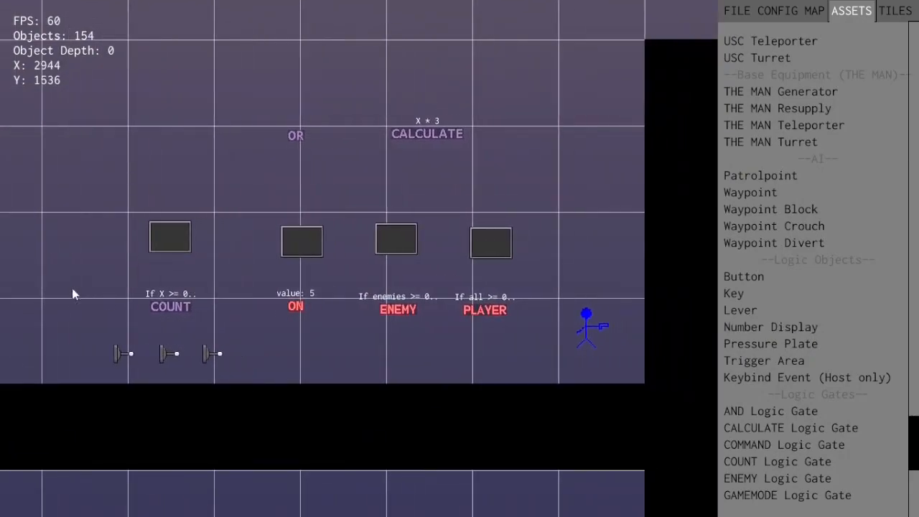
{"action": "key", "text": "F2"}
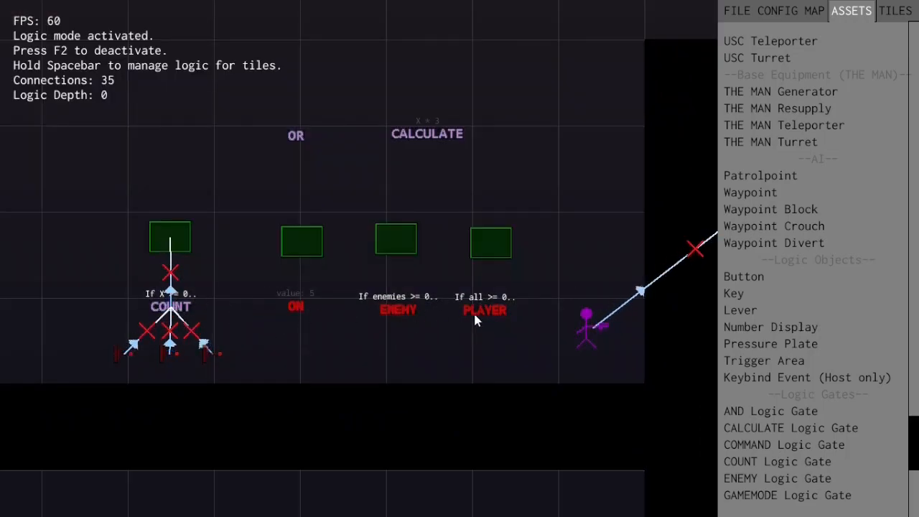
{"action": "left_click", "coordinate": [296, 306]}
{"action": "left_click", "coordinate": [301, 252]}
{"action": "left_click", "coordinate": [396, 310]}
{"action": "left_click", "coordinate": [399, 245]}
{"action": "left_click", "coordinate": [502, 311]}
{"action": "left_click", "coordinate": [493, 241]}
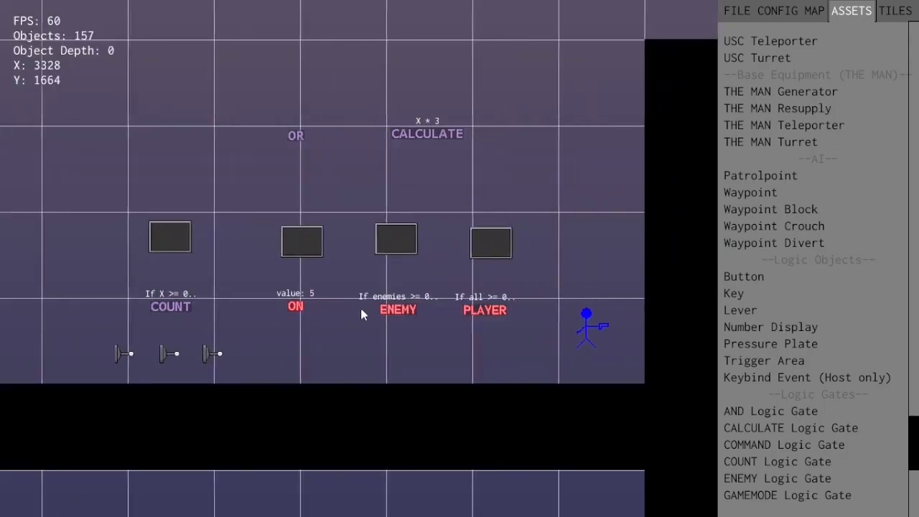
Step: Review the available logic gate assets and the map's logic connections around the ON gate
{"action": "scroll", "coordinate": [790, 320], "scroll_direction": "down", "scroll_amount": 5}
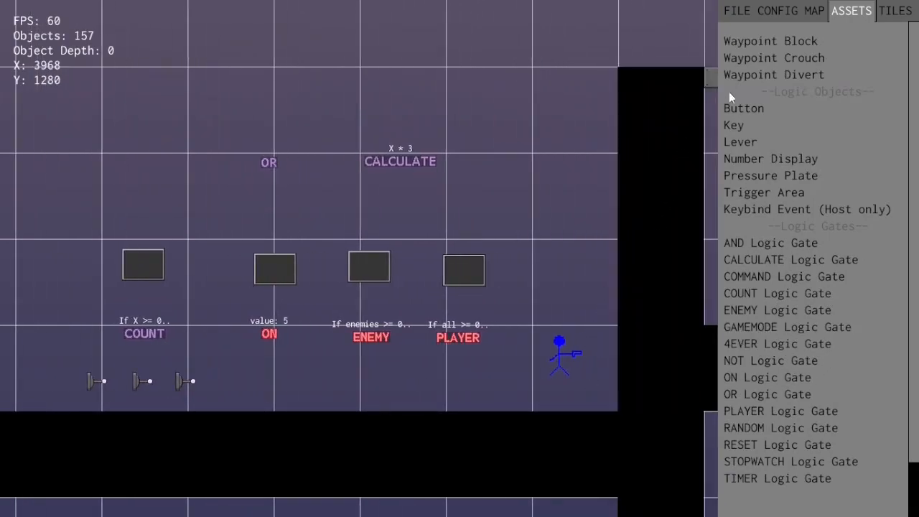
{"action": "left_click", "coordinate": [743, 16]}
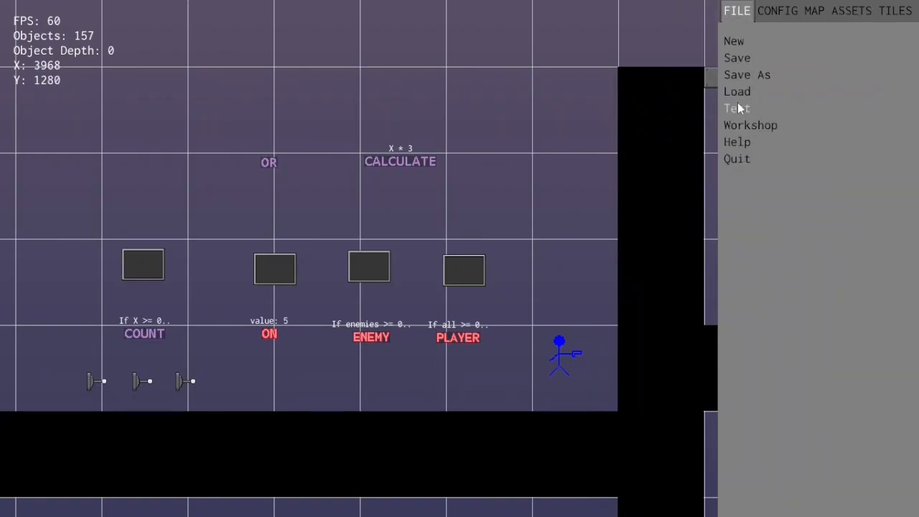
{"action": "key", "text": "F2"}
{"action": "key", "text": "F2"}
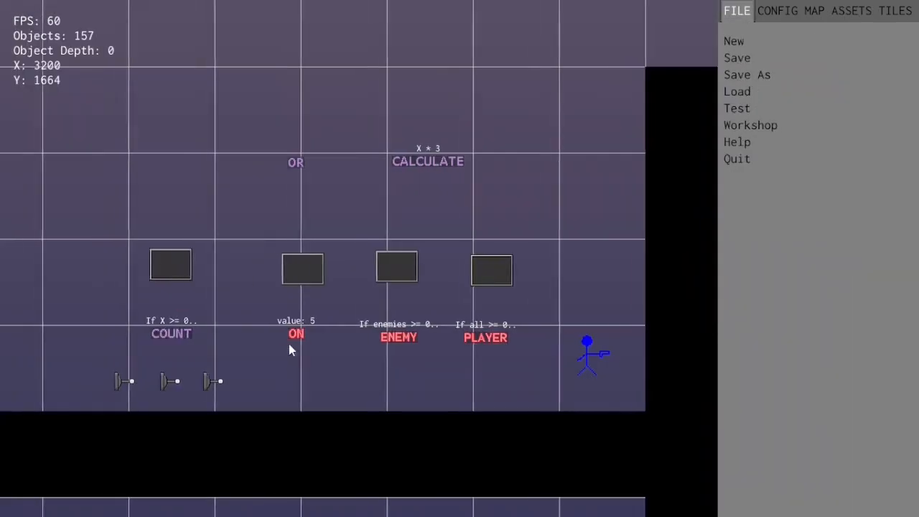
{"action": "key", "text": "d"}
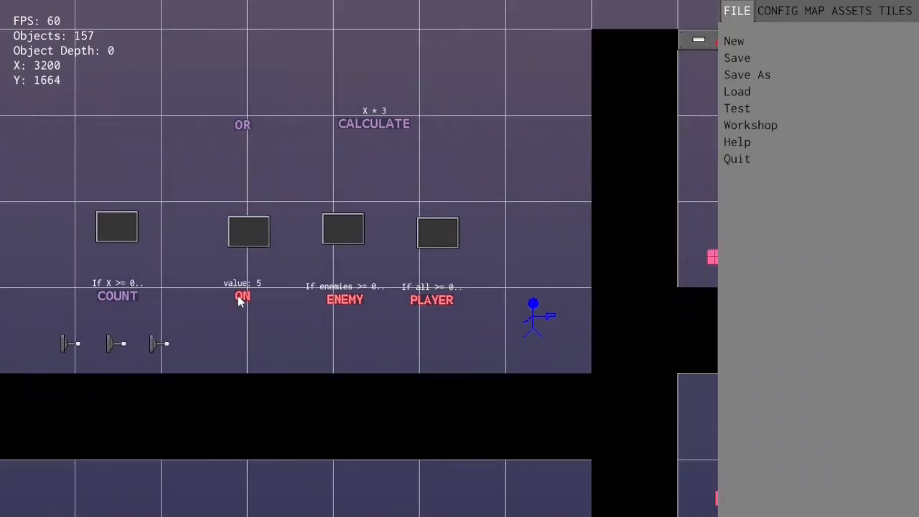
{"action": "key", "text": "F2"}
{"action": "key", "text": "F2"}
{"action": "key", "text": "F2"}
{"action": "key", "text": "F2"}
{"action": "key", "text": "F2"}
{"action": "key", "text": "F2"}
Step: Examine the ON gate's value setting and its logic connection to the number display
{"action": "right_click", "coordinate": [243, 299]}
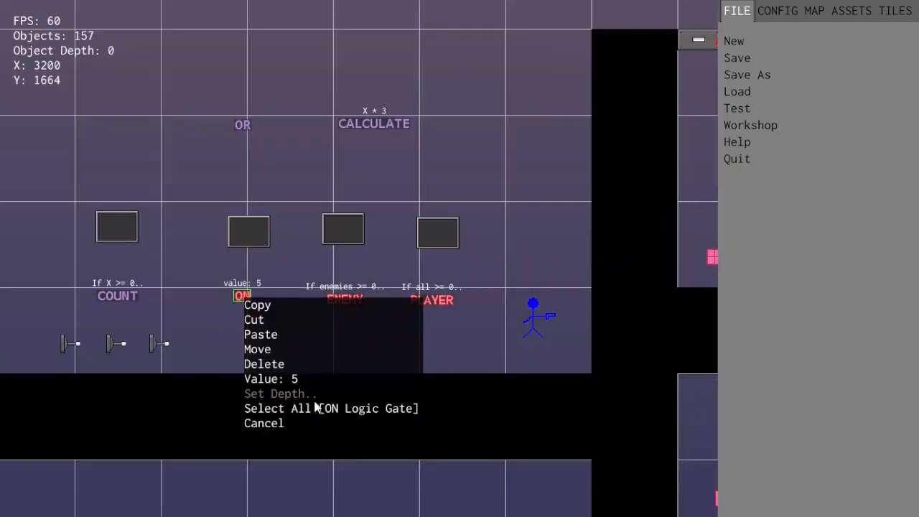
{"action": "left_click", "coordinate": [189, 334]}
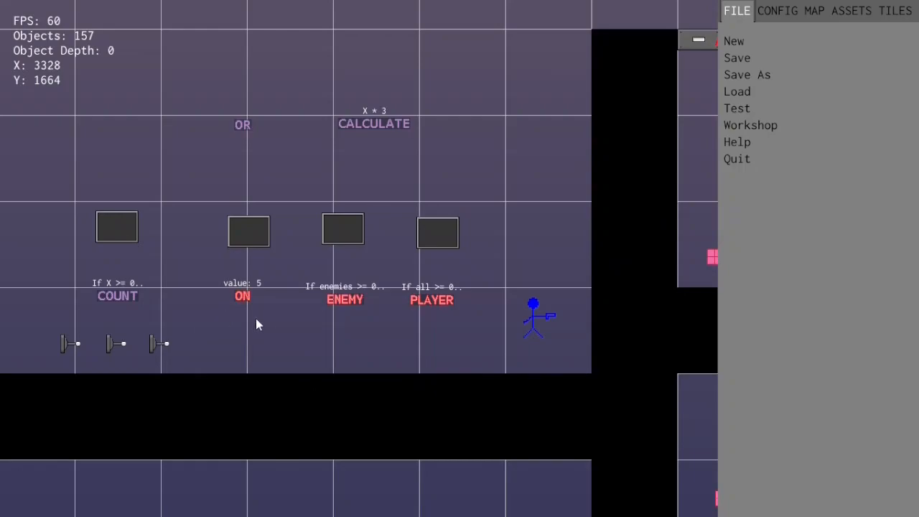
{"action": "scroll", "coordinate": [266, 323], "scroll_direction": "up", "scroll_amount": 2}
{"action": "key", "text": "F2"}
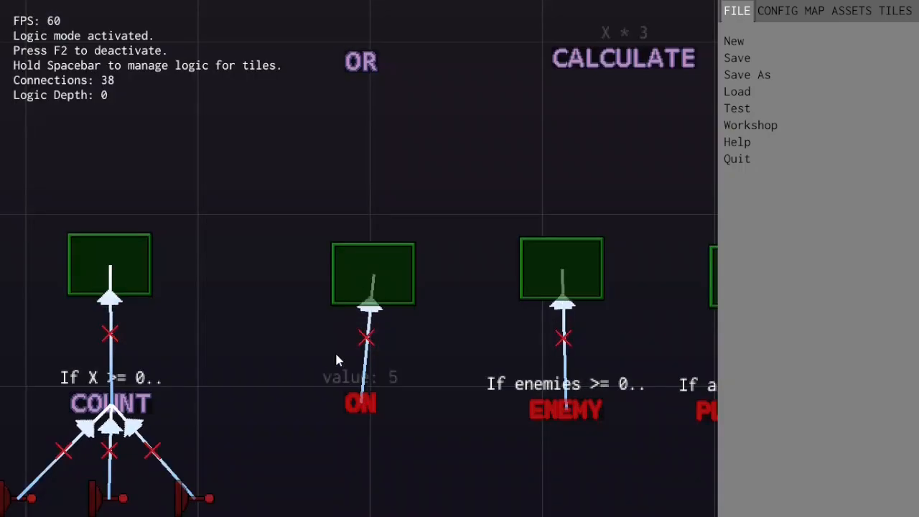
{"action": "key", "text": "F2"}
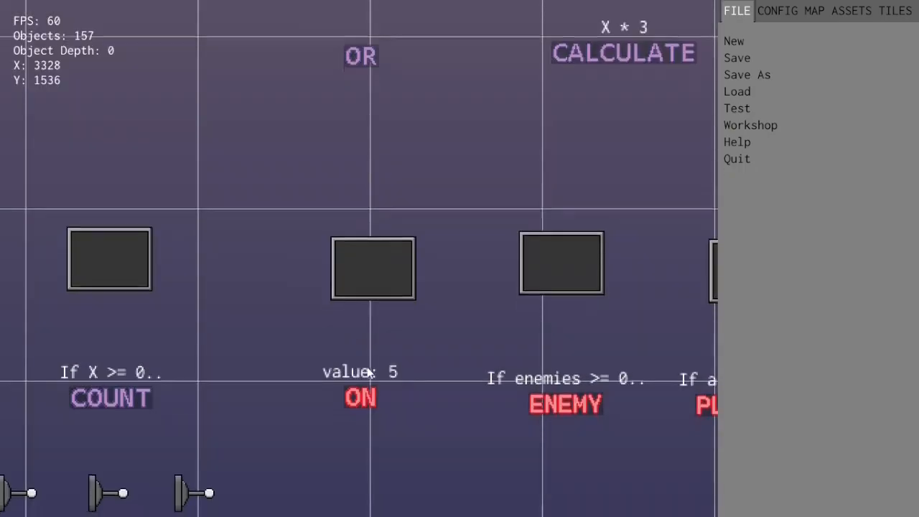
{"action": "scroll", "coordinate": [318, 349], "scroll_direction": "down", "scroll_amount": 1}
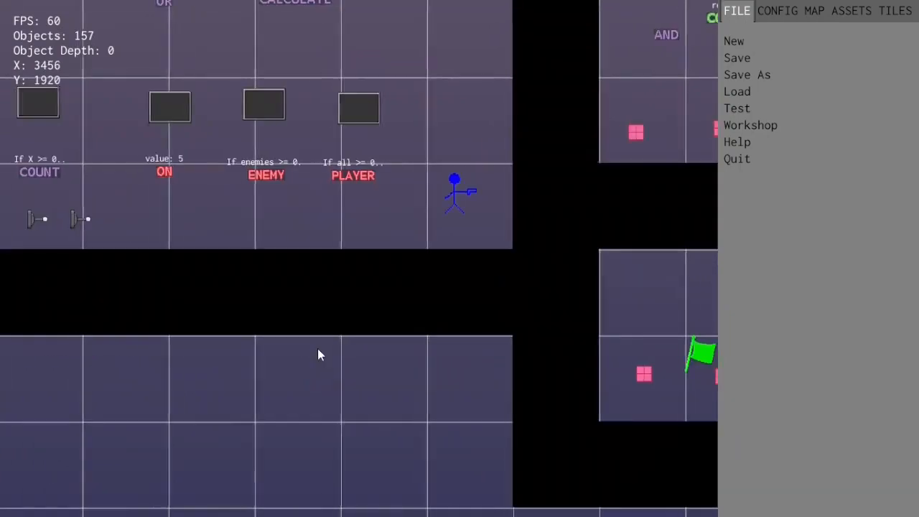
{"action": "key", "text": "w"}
{"action": "key", "text": "a"}
{"action": "key", "text": "d"}
{"action": "key", "text": "w"}
{"action": "key", "text": "a"}
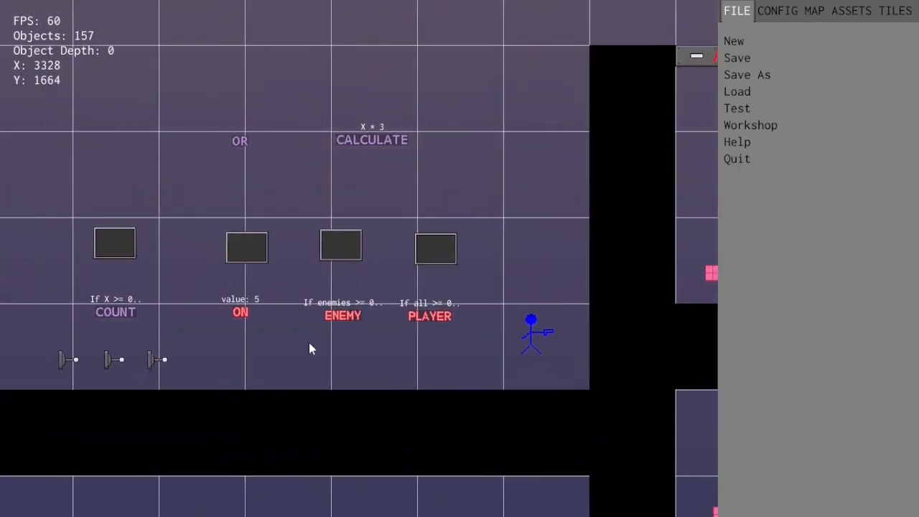
{"action": "key", "text": "d"}
{"action": "key", "text": "a"}
{"action": "scroll", "coordinate": [363, 339], "scroll_direction": "up", "scroll_amount": 1}
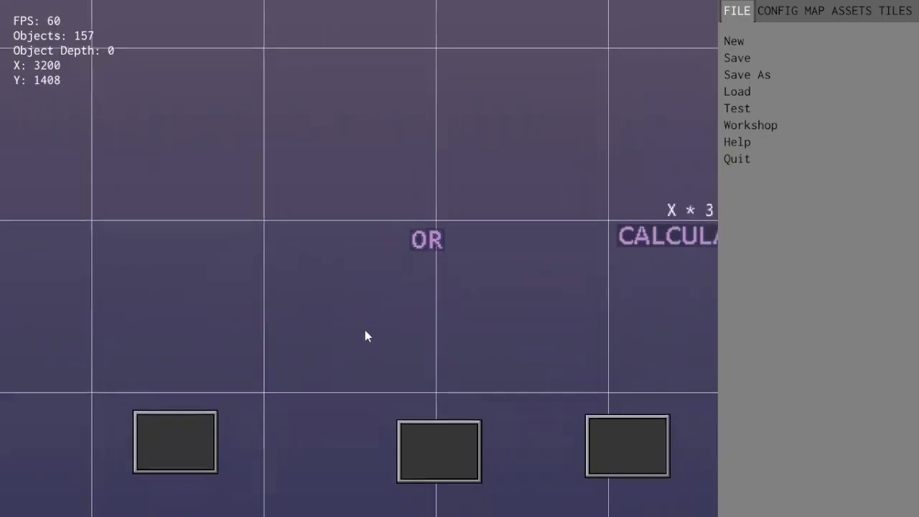
{"action": "key", "text": "d"}
{"action": "key", "text": "s"}
{"action": "scroll", "coordinate": [341, 300], "scroll_direction": "down", "scroll_amount": 1}
{"action": "key", "text": "w"}
{"action": "key", "text": "a"}
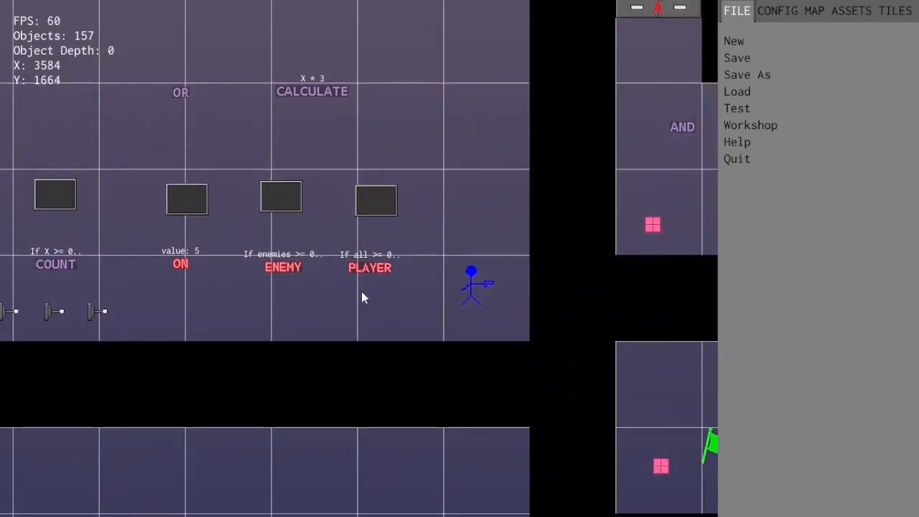
{"action": "key", "text": "w"}
{"action": "key", "text": "s"}
{"action": "key", "text": "a"}
Step: Examine the logic connections from the ENEMY and PLAYER gates to their number displays
{"action": "key", "text": "F2"}
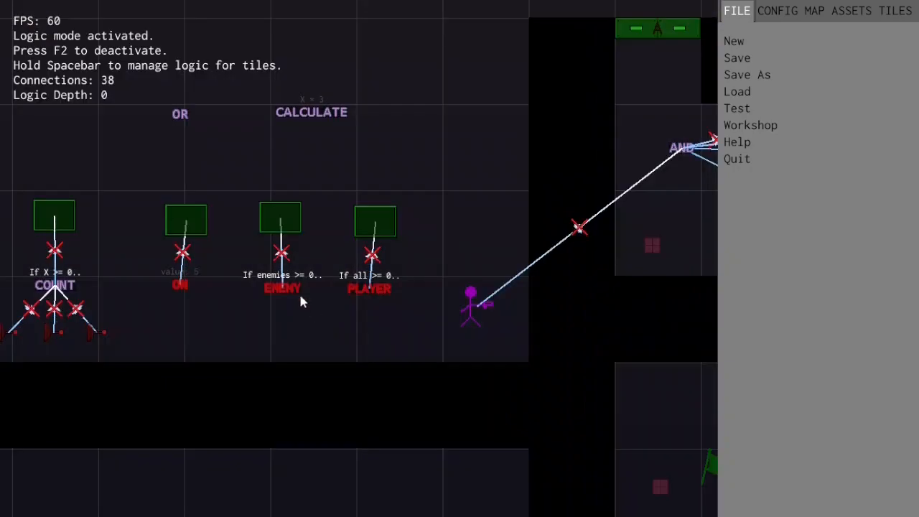
{"action": "key", "text": "F2"}
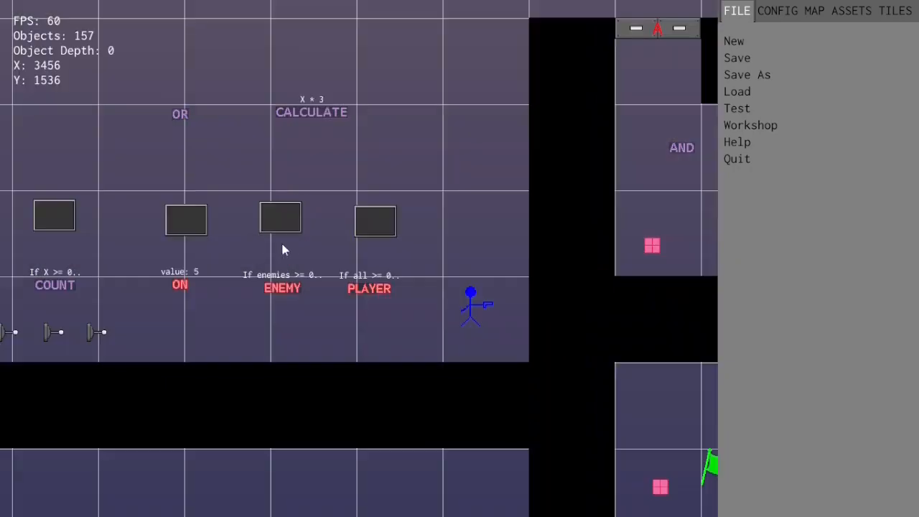
{"action": "key", "text": "d"}
{"action": "key", "text": "w"}
{"action": "key", "text": "a"}
{"action": "key", "text": "d"}
{"action": "key", "text": "s"}
{"action": "key", "text": "w"}
{"action": "key", "text": "a"}
{"action": "key", "text": "s"}
{"action": "key", "text": "w"}
{"action": "key", "text": "F2"}
{"action": "key", "text": "F2"}
Step: Inspect the property options of the ENEMY and PLAYER gates without changing them
{"action": "right_click", "coordinate": [330, 316]}
{"action": "left_click", "coordinate": [267, 314]}
{"action": "key", "text": "F2"}
{"action": "key", "text": "F2"}
{"action": "key", "text": "a"}
{"action": "key", "text": "w"}
{"action": "key", "text": "s"}
{"action": "key", "text": "w"}
{"action": "key", "text": "d"}
{"action": "key", "text": "a"}
{"action": "key", "text": "w"}
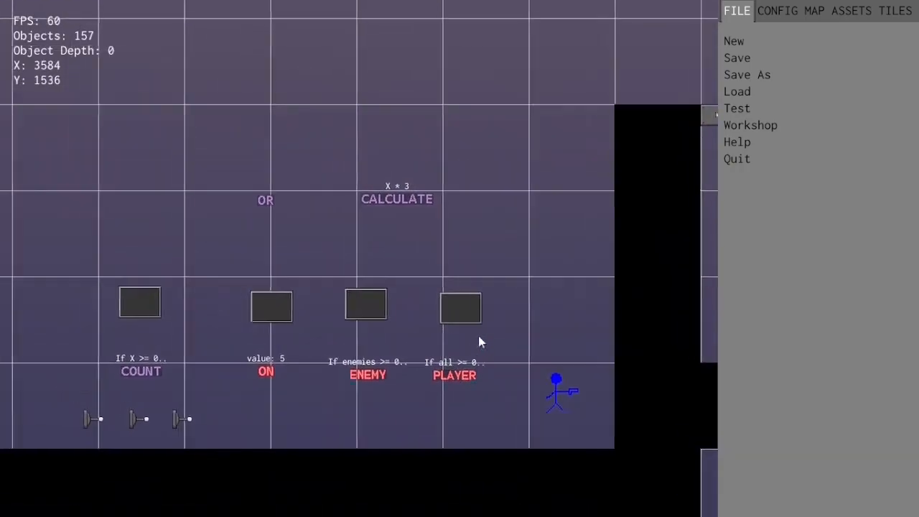
{"action": "key", "text": "s"}
{"action": "key", "text": "d"}
{"action": "right_click", "coordinate": [429, 327]}
{"action": "left_click", "coordinate": [357, 341]}
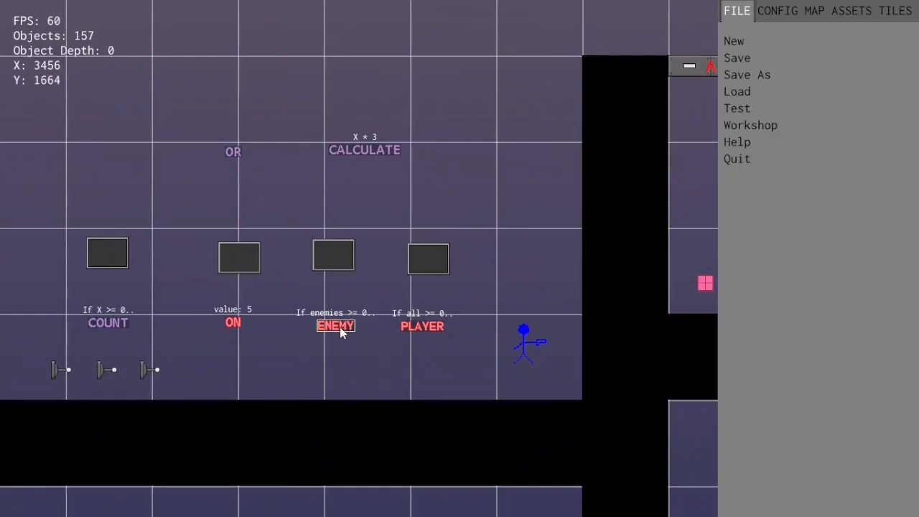
Step: Set the ENEMY gate's enemy group to All
{"action": "right_click", "coordinate": [341, 330]}
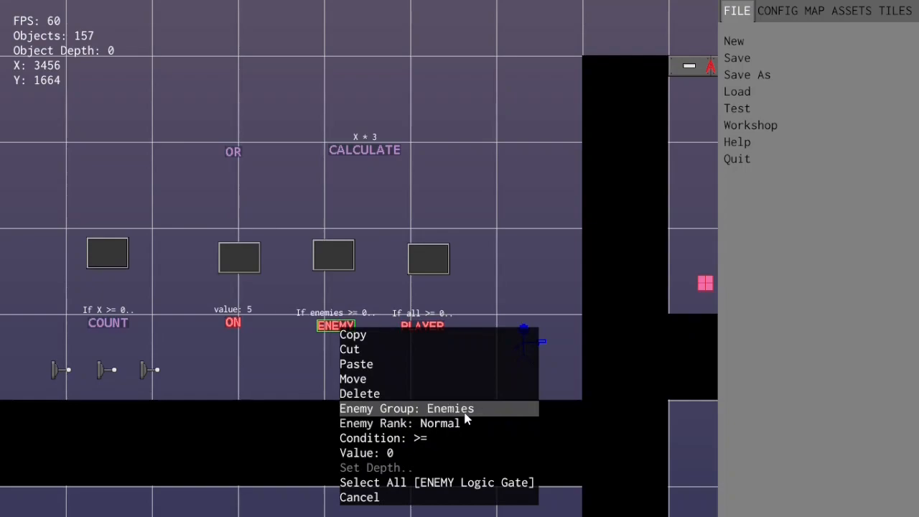
{"action": "left_click", "coordinate": [450, 410]}
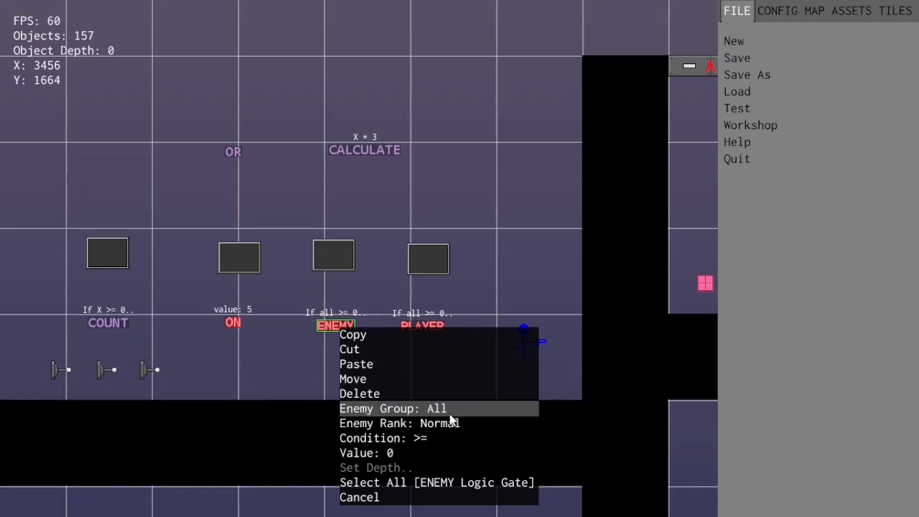
{"action": "left_click", "coordinate": [521, 241]}
{"action": "left_click", "coordinate": [520, 242]}
Step: Check the ENEMY gate's logic connection to its number display and review the gate's property options
{"action": "key", "text": "a"}
{"action": "key", "text": "w"}
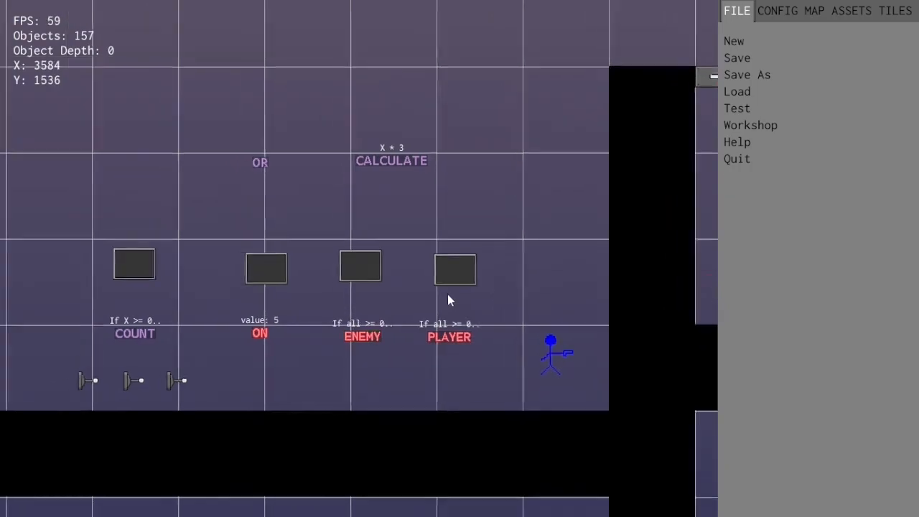
{"action": "key", "text": "s"}
{"action": "key", "text": "F2"}
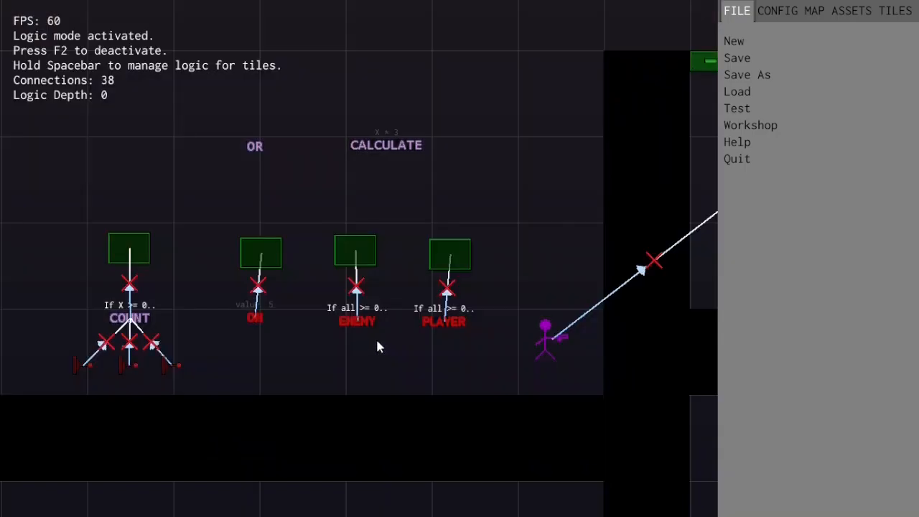
{"action": "key", "text": "F2"}
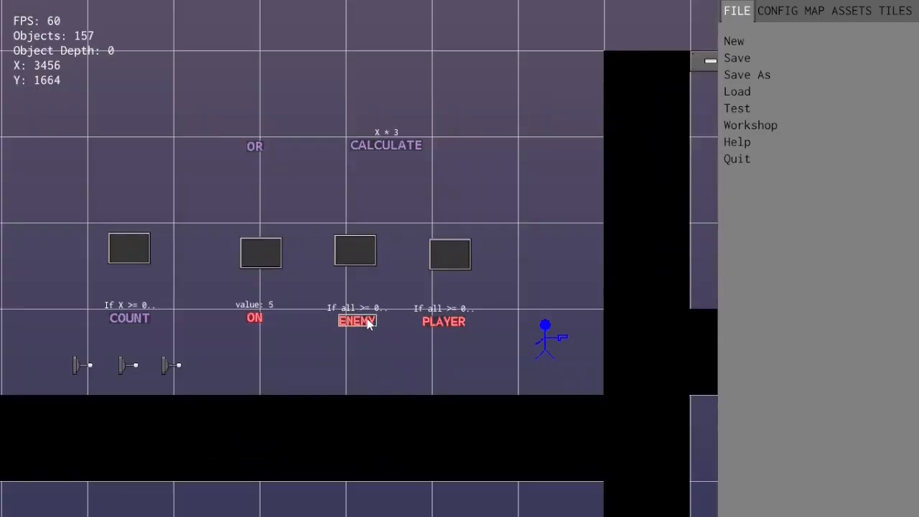
{"action": "key", "text": "F2"}
{"action": "key", "text": "F2"}
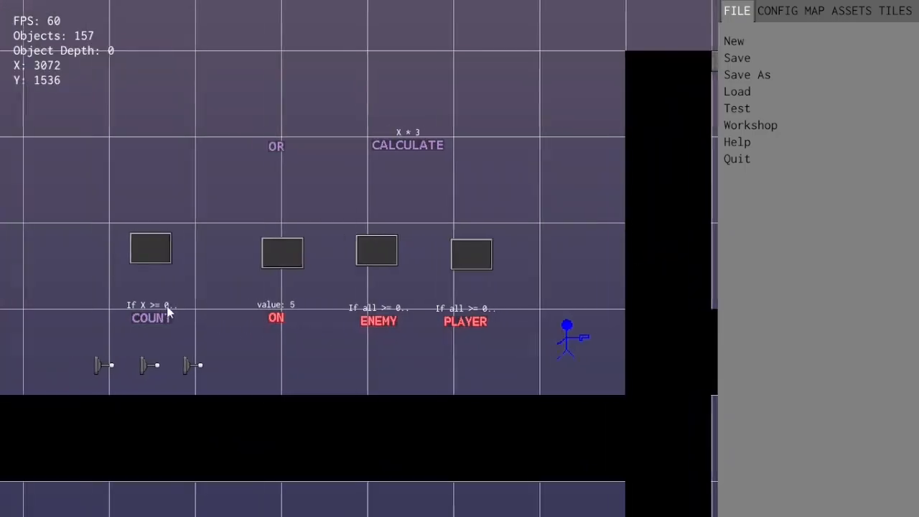
{"action": "key", "text": "s"}
{"action": "key", "text": "d"}
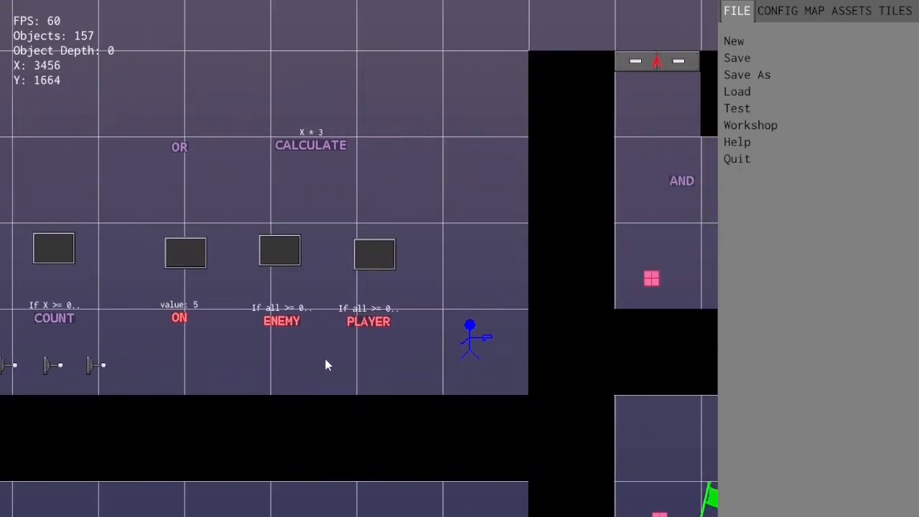
{"action": "right_click", "coordinate": [293, 323]}
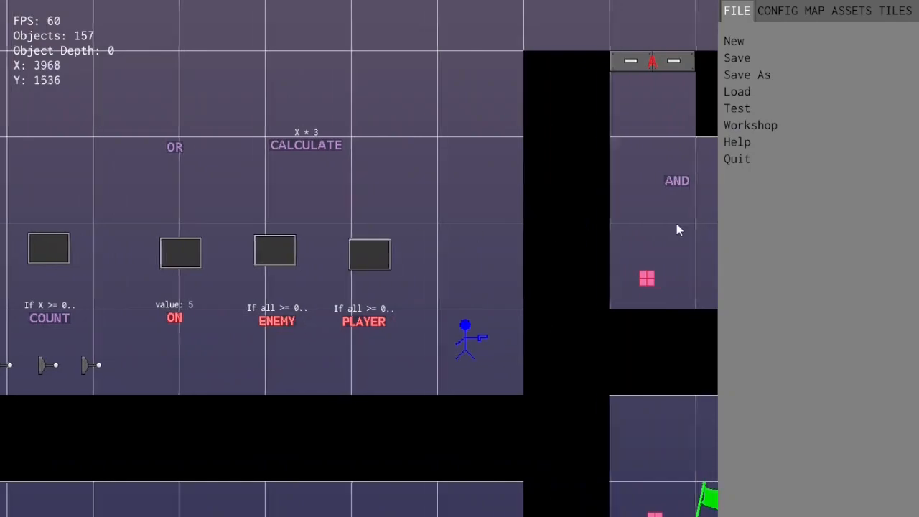
Step: Examine the logic connections between the COUNT, ON, ENEMY and PLAYER gates and their number displays
{"action": "key", "text": "d"}
{"action": "key", "text": "w"}
{"action": "scroll", "coordinate": [485, 288], "scroll_direction": "down", "scroll_amount": 1}
{"action": "scroll", "coordinate": [485, 289], "scroll_direction": "up", "scroll_amount": 1}
{"action": "key", "text": "a"}
{"action": "key", "text": "a"}
{"action": "key", "text": "s"}
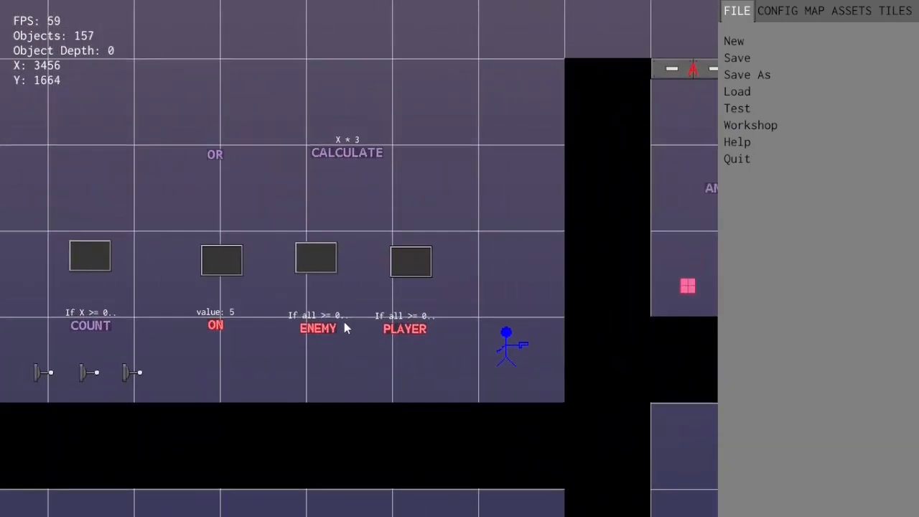
{"action": "key", "text": "d"}
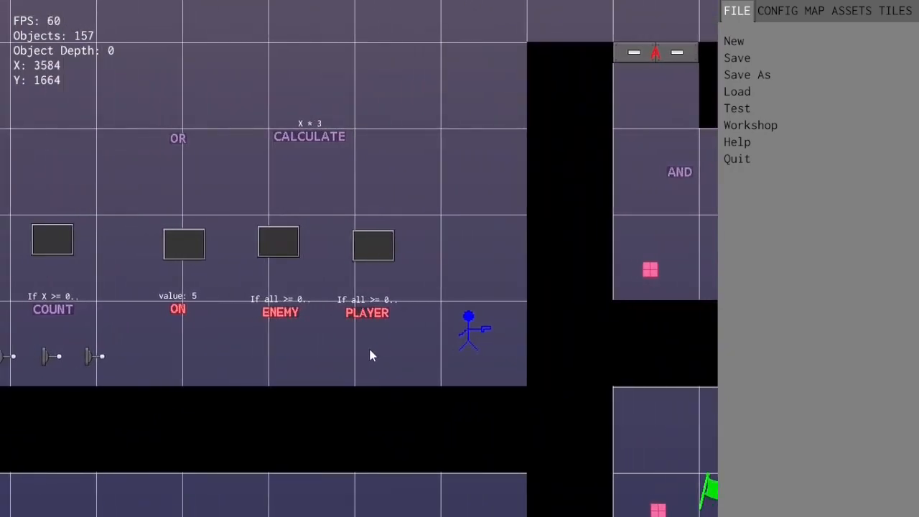
{"action": "key", "text": "F2"}
{"action": "key", "text": "F2"}
{"action": "scroll", "coordinate": [418, 373], "scroll_direction": "up", "scroll_amount": 2}
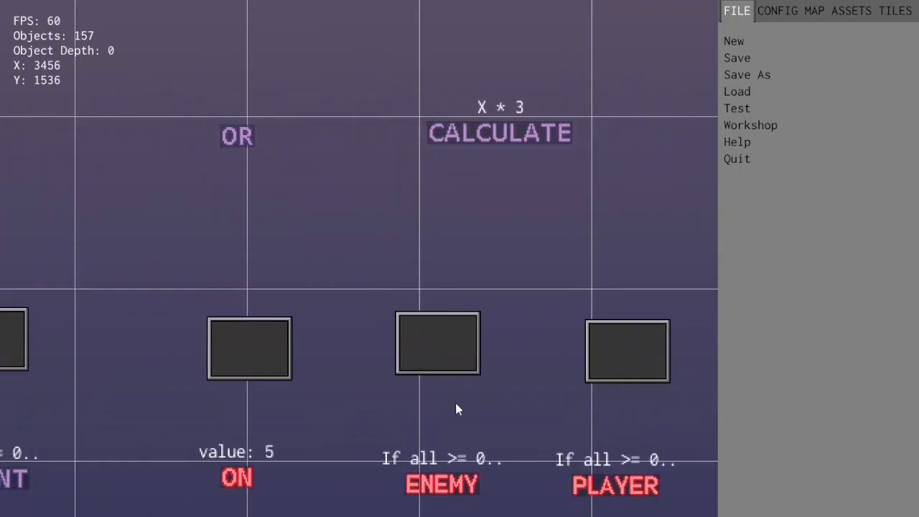
{"action": "scroll", "coordinate": [452, 400], "scroll_direction": "down", "scroll_amount": 2}
Step: Review the PLAYER gate's player group choices, including Spectating, leaving the group at All
{"action": "right_click", "coordinate": [347, 290]}
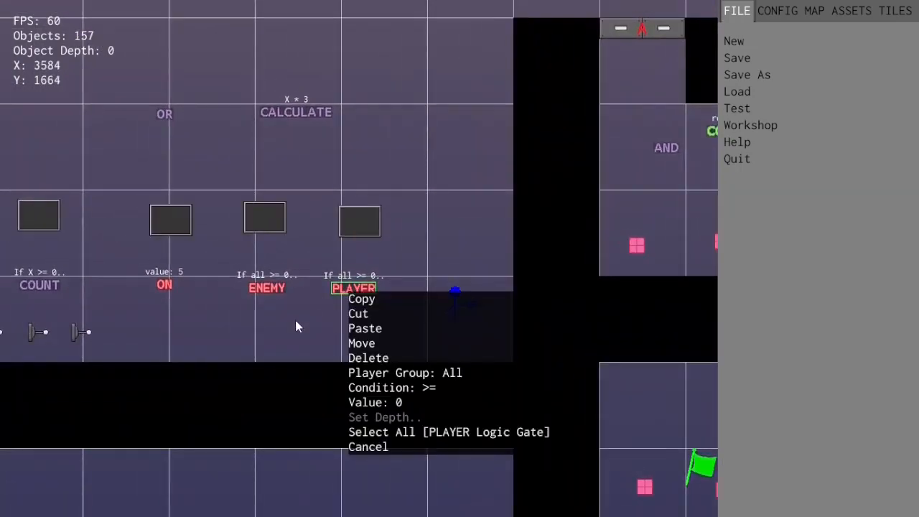
{"action": "left_click", "coordinate": [295, 320]}
{"action": "right_click", "coordinate": [360, 290]}
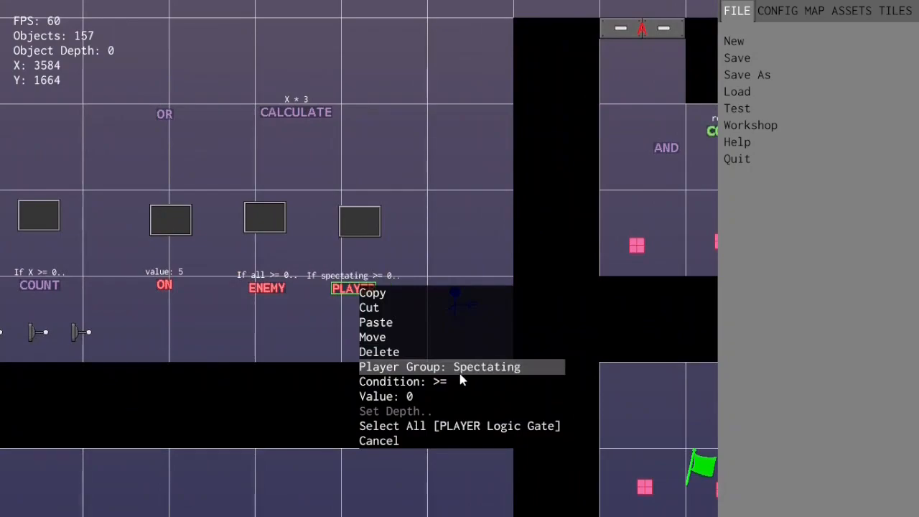
{"action": "left_click", "coordinate": [481, 229]}
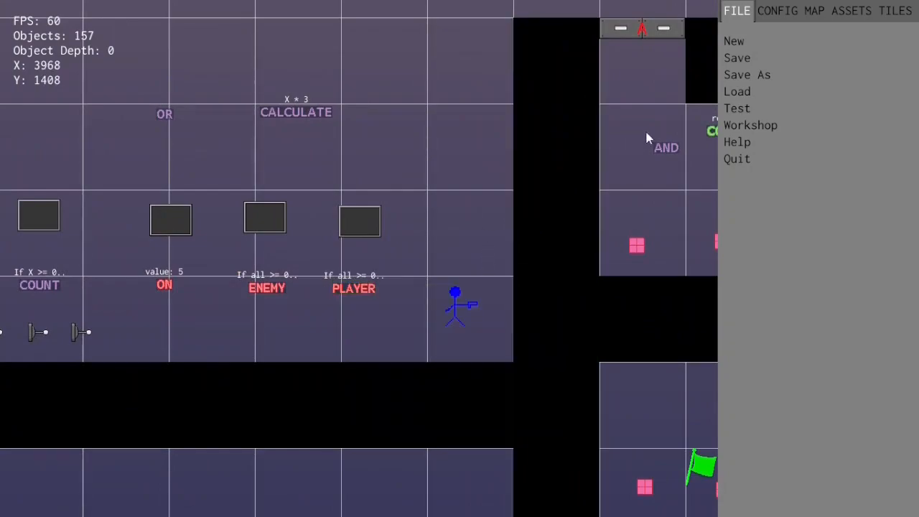
{"action": "left_click", "coordinate": [779, 13]}
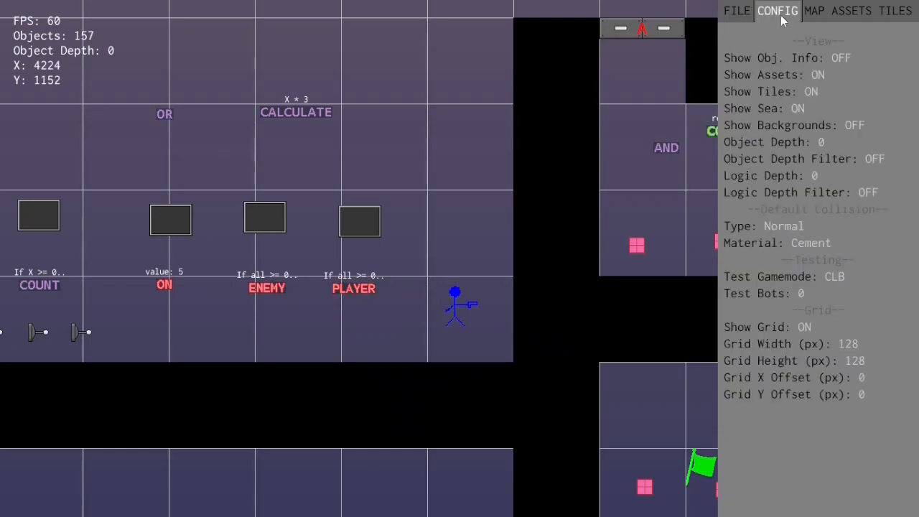
{"action": "left_click", "coordinate": [818, 11]}
{"action": "left_click", "coordinate": [744, 13]}
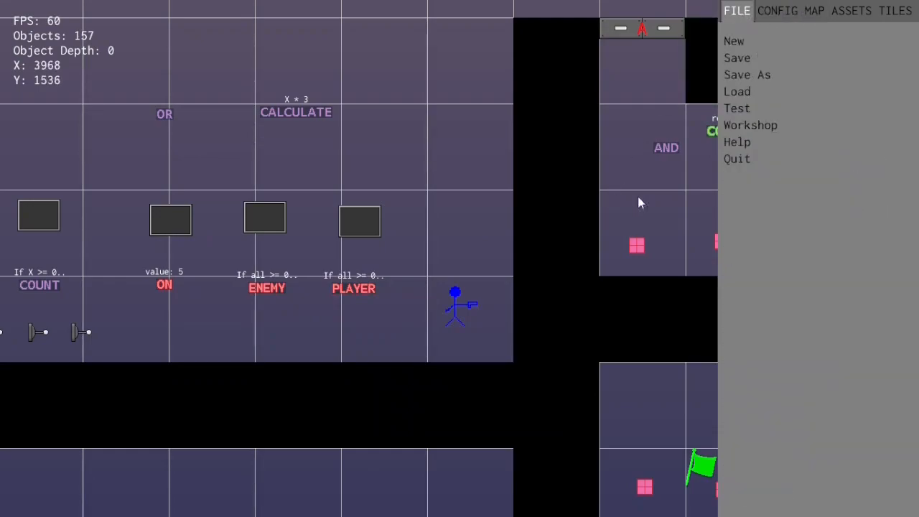
{"action": "key", "text": "w"}
{"action": "key", "text": "d"}
{"action": "key", "text": "a"}
{"action": "key", "text": "w"}
{"action": "key", "text": "s"}
{"action": "key", "text": "d"}
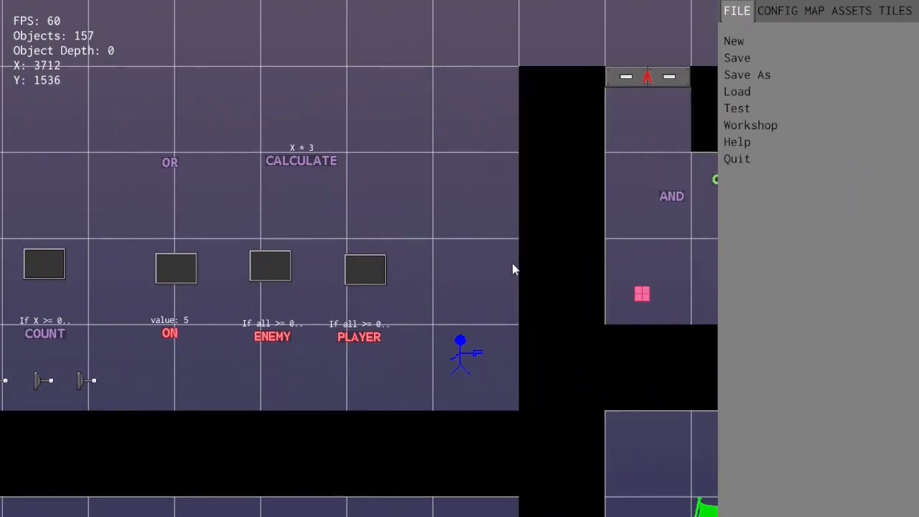
{"action": "key", "text": "F2"}
{"action": "key", "text": "F2"}
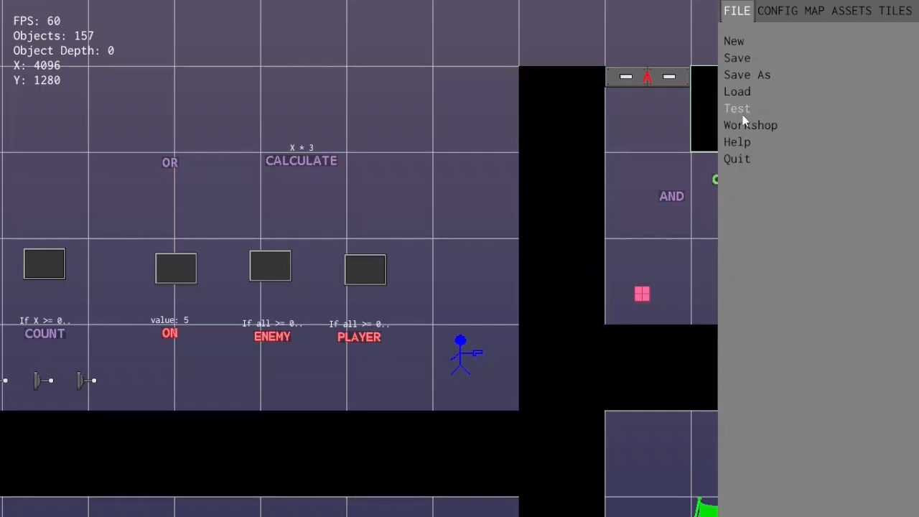
Step: Playtest the map and operate the levers wired to the COUNT gate to check the number displays
{"action": "left_click", "coordinate": [739, 108]}
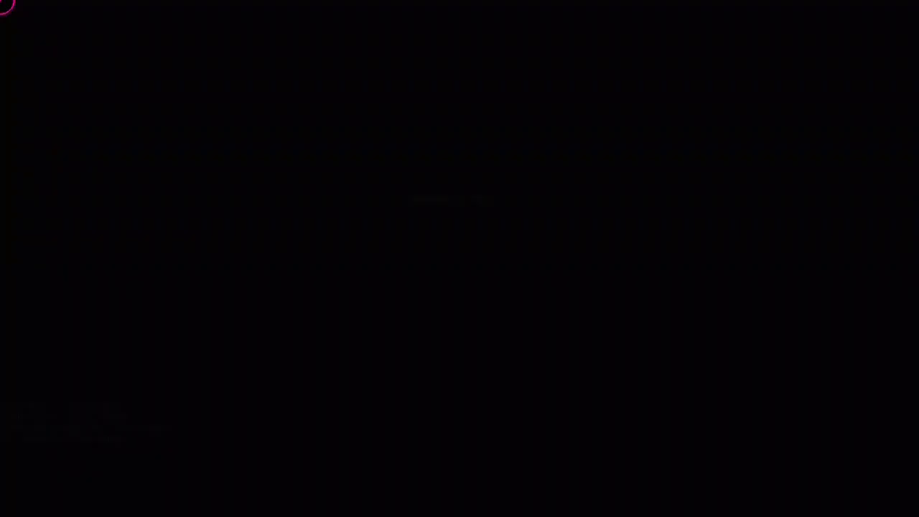
{"action": "key", "text": "a"}
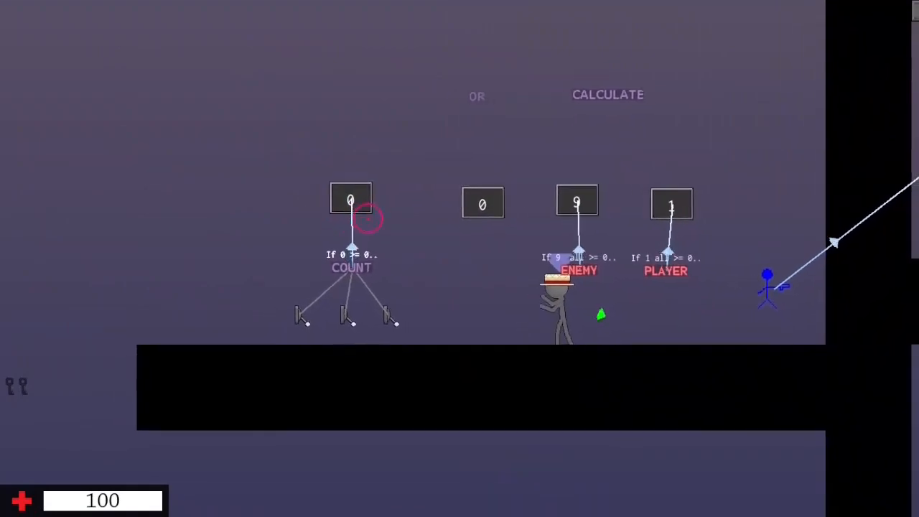
{"action": "key", "text": "a"}
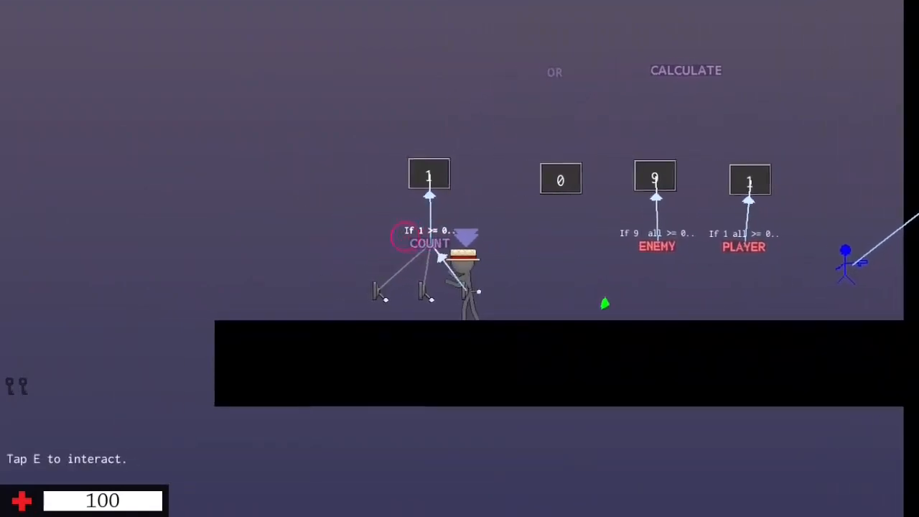
{"action": "key", "text": "d"}
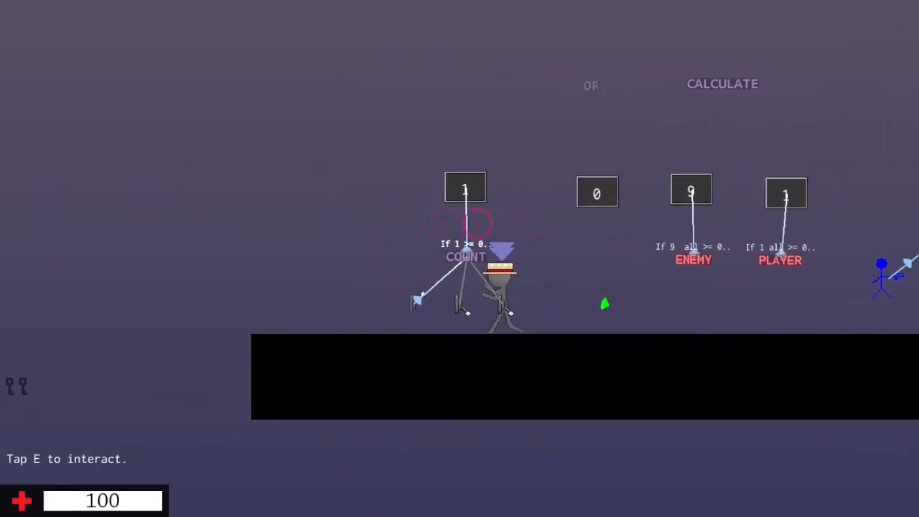
Step: Check the in-game console for messages and quit the playtest to return to the map editor
{"action": "key", "text": "grave"}
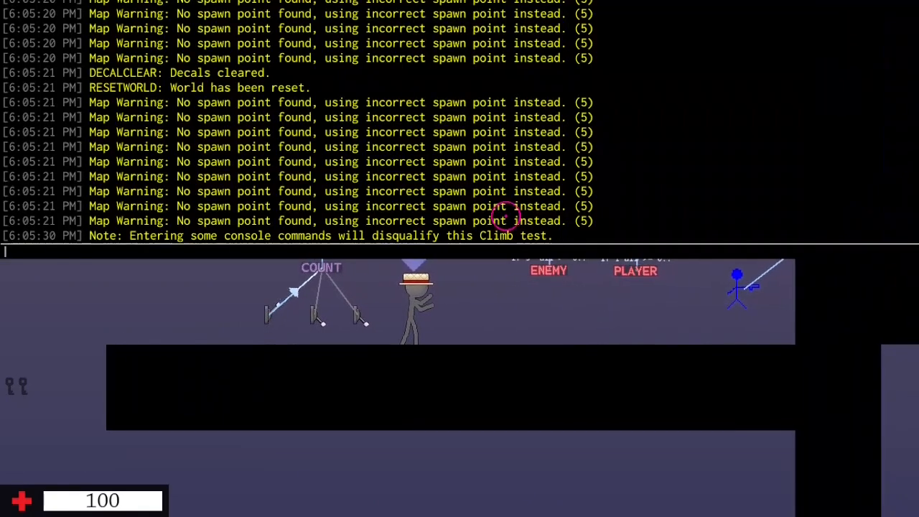
{"action": "key", "text": "grave"}
{"action": "key", "text": "Escape"}
{"action": "left_click", "coordinate": [468, 281]}
{"action": "left_click", "coordinate": [433, 476]}
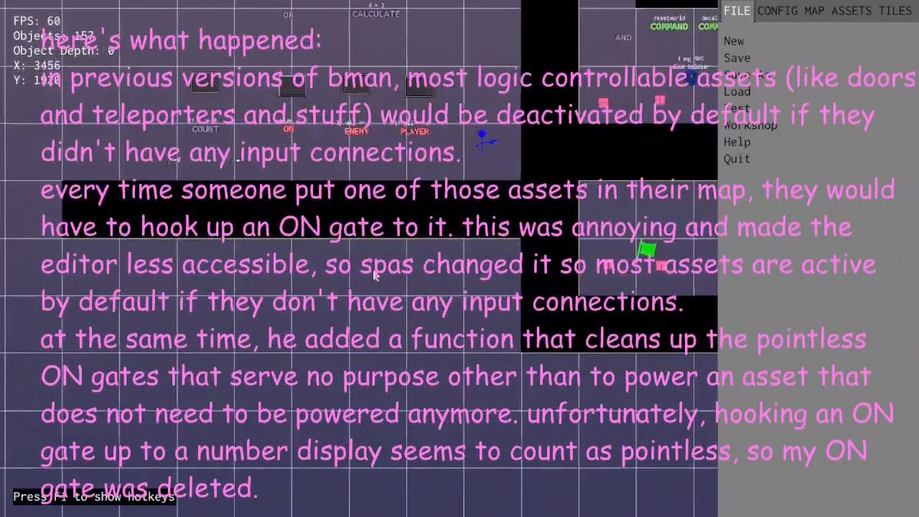
Step: Place an OR gate between the ON gate and its number display and route the ON gate's signal through it
{"action": "key", "text": "F2"}
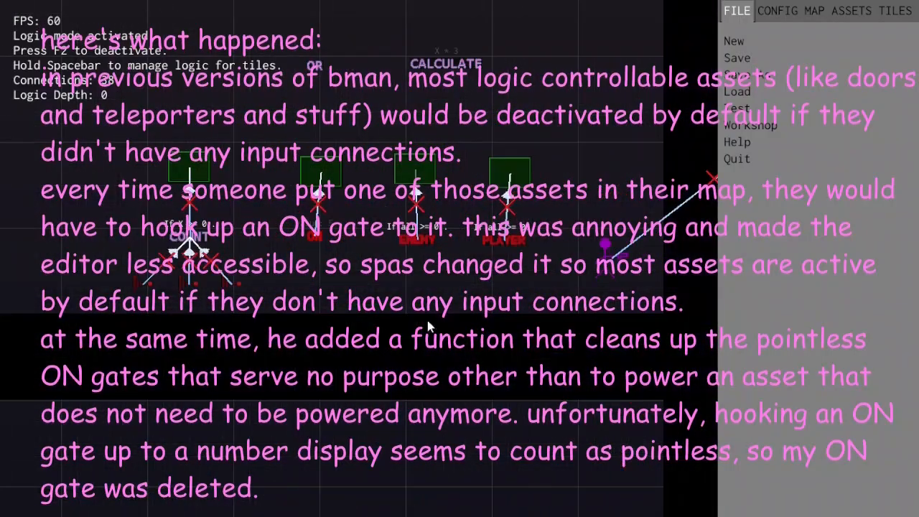
{"action": "key", "text": "F2"}
{"action": "right_click", "coordinate": [330, 181]}
{"action": "left_click", "coordinate": [352, 216]}
{"action": "key", "text": "F2"}
{"action": "middle_click_drag", "start_coordinate": [320, 149], "coordinate": [266, 187]}
{"action": "scroll", "coordinate": [405, 274], "scroll_direction": "up", "scroll_amount": 1}
{"action": "scroll", "coordinate": [405, 275], "scroll_direction": "down", "scroll_amount": 1}
{"action": "key", "text": "F2"}
{"action": "key", "text": "F2"}
{"action": "key", "text": "F2"}
{"action": "key", "text": "F2"}
{"action": "key", "text": "F2"}
{"action": "key", "text": "F2"}
{"action": "key", "text": "F2"}
{"action": "key", "text": "F2"}
{"action": "right_click", "coordinate": [264, 247]}
{"action": "left_click", "coordinate": [301, 274]}
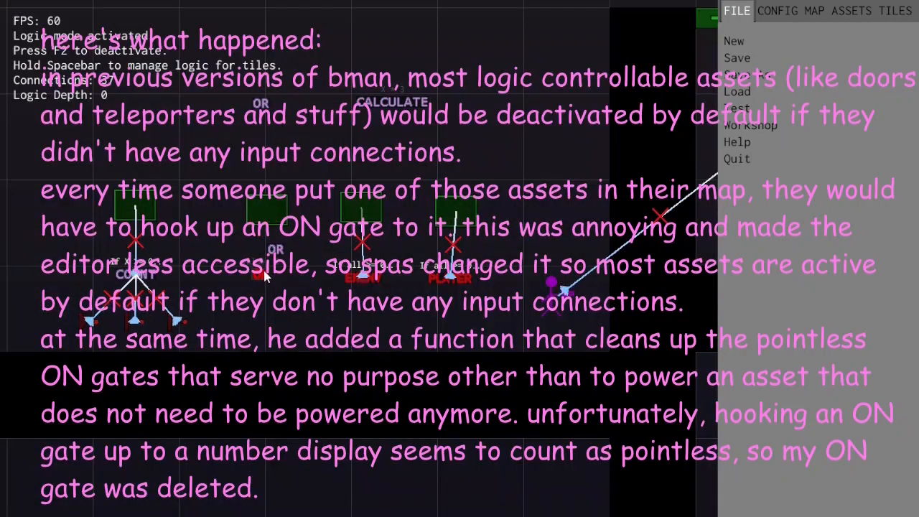
{"action": "key", "text": "F2"}
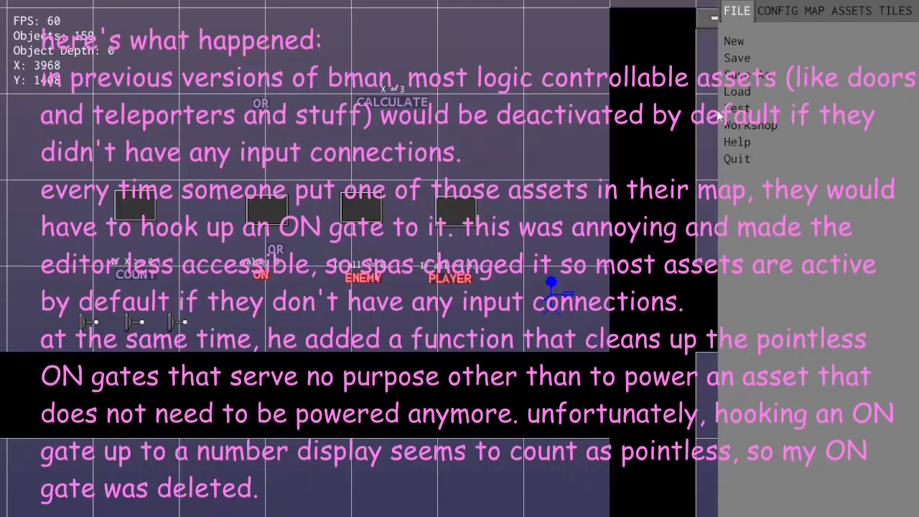
Step: Start a new playtest of the map and walk to the levers below the COUNT gate
{"action": "left_click", "coordinate": [738, 109]}
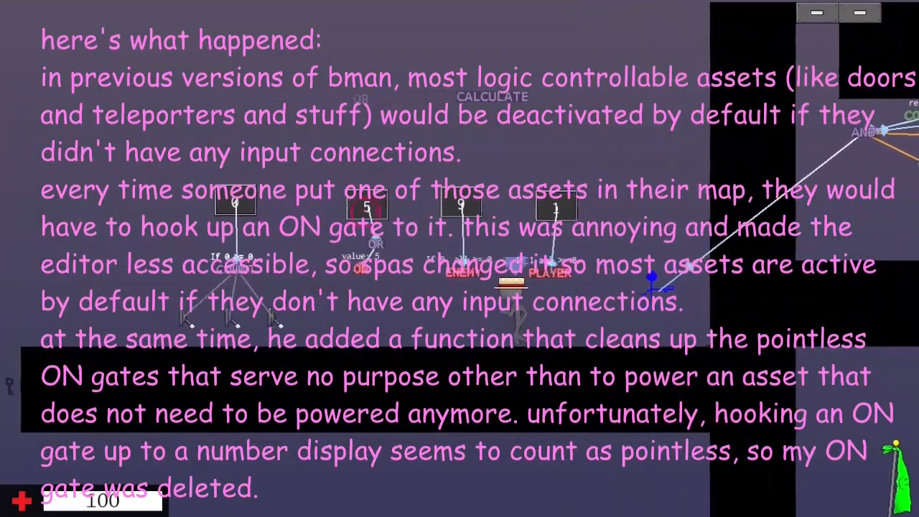
{"action": "key", "text": "a"}
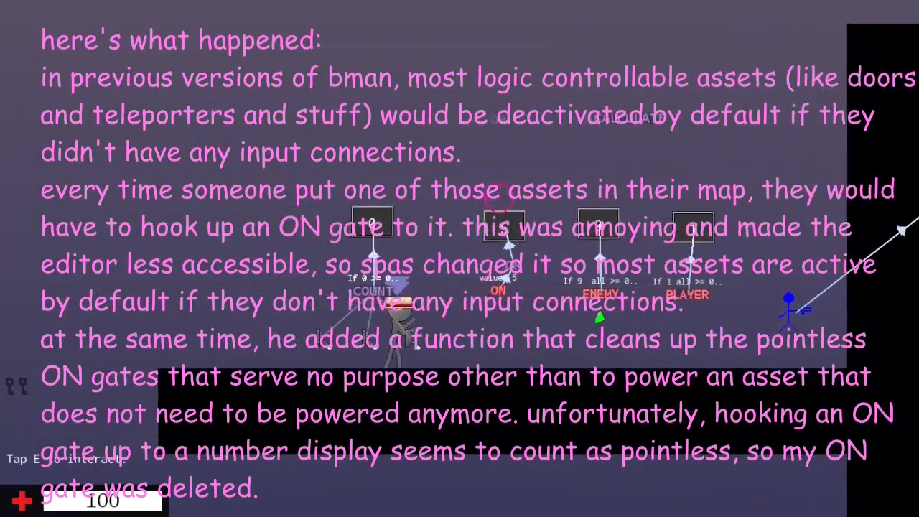
{"action": "key", "text": "d"}
{"action": "key", "text": "a"}
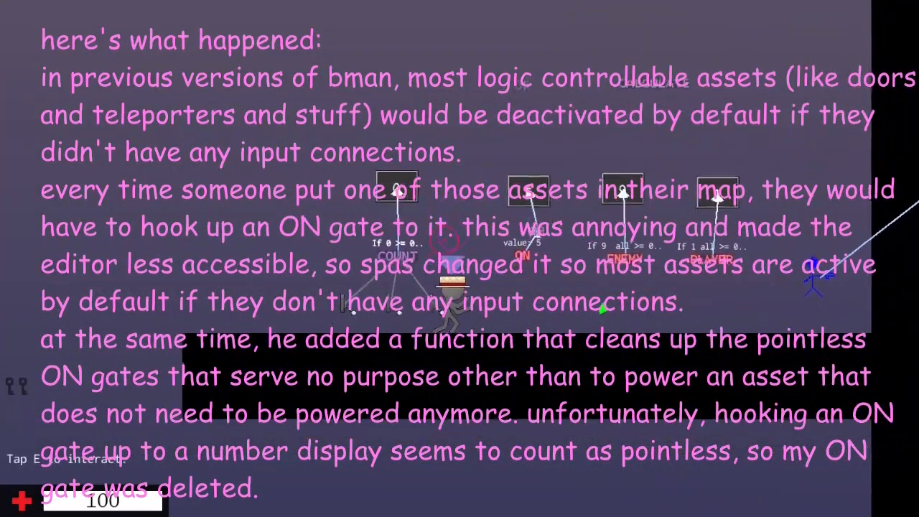
{"action": "key", "text": "a"}
{"action": "key", "text": "d"}
Step: Flip the three levers on and off to test how the COUNT gate drives its number display
{"action": "key", "text": "e"}
{"action": "key", "text": "e"}
{"action": "key", "text": "e"}
{"action": "key", "text": "a"}
{"action": "key", "text": "e"}
{"action": "key", "text": "d"}
{"action": "key", "text": "e"}
{"action": "key", "text": "a"}
{"action": "key", "text": "e"}
{"action": "key", "text": "a"}
{"action": "key", "text": "e"}
{"action": "key", "text": "d"}
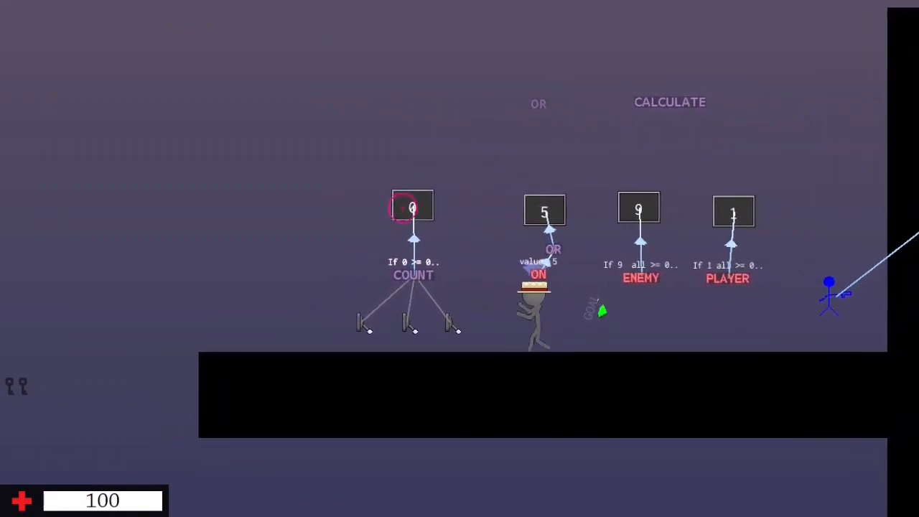
Step: Toggle the lever nearest the ON gate on and off again, and walk back to the ON gate
{"action": "key", "text": "d"}
{"action": "key", "text": "a"}
{"action": "key", "text": "w"}
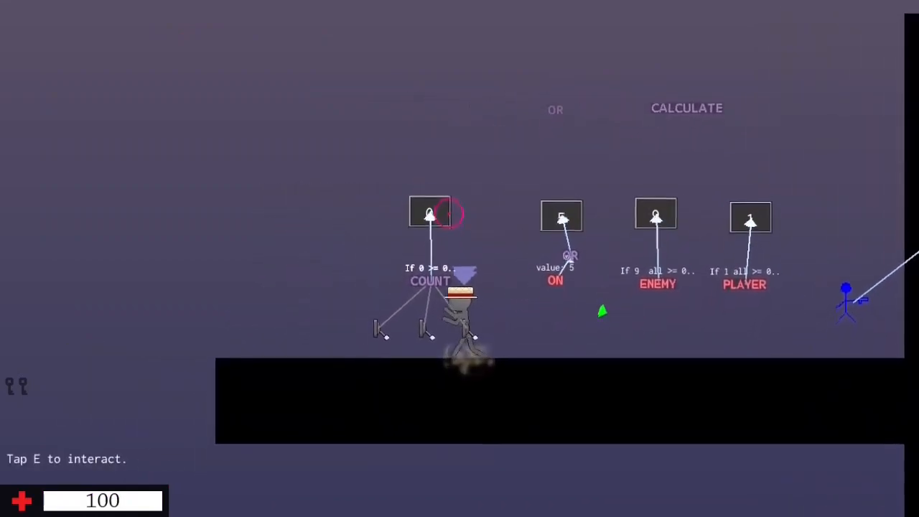
{"action": "key", "text": "a"}
{"action": "key", "text": "e"}
{"action": "key", "text": "e"}
{"action": "key", "text": "d"}
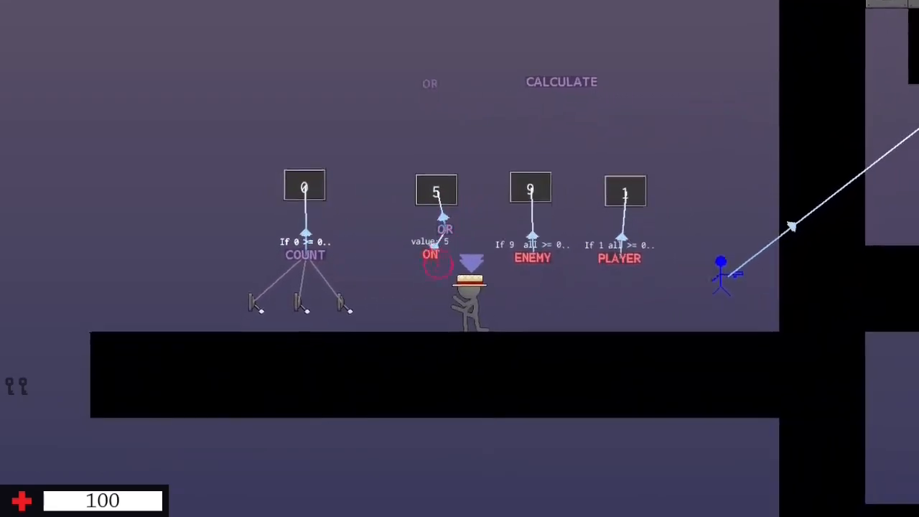
Step: Examine the number displays of the ON and ENEMY gates up close in the playtest
{"action": "key", "text": "a"}
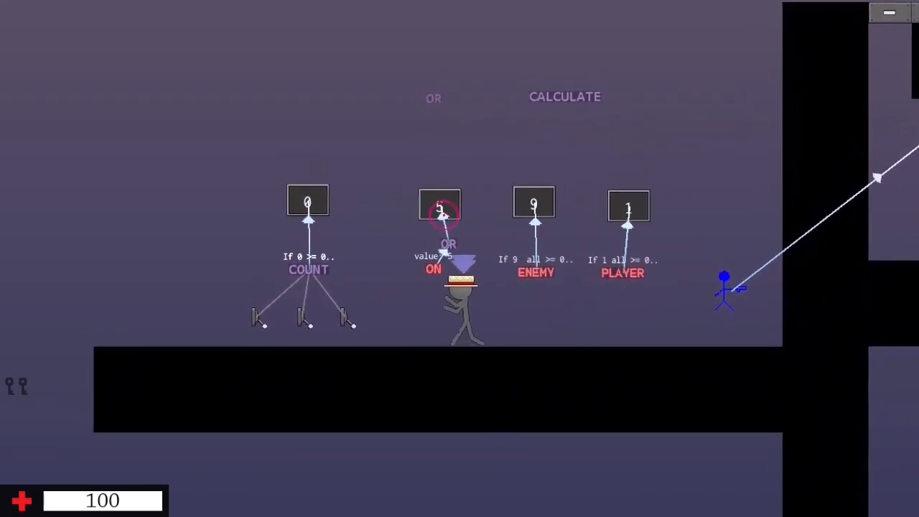
{"action": "key", "text": "d"}
{"action": "key", "text": "a"}
{"action": "key", "text": "d"}
{"action": "key", "text": "w"}
{"action": "key", "text": "a"}
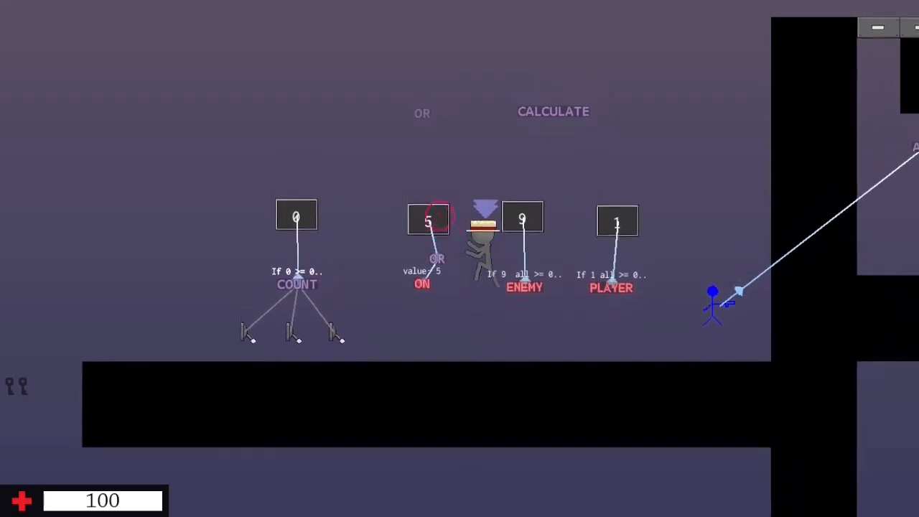
{"action": "key", "text": "d"}
{"action": "key", "text": "a"}
{"action": "key", "text": "d"}
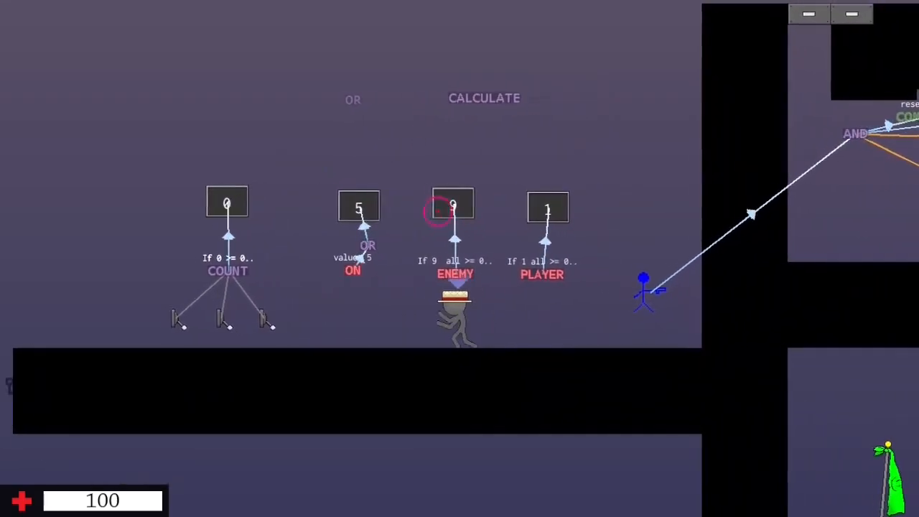
Step: Walk to the blue figure beside the wall and inspect the AND gate's connections to the COMMAND and RESET gates
{"action": "key", "text": "d"}
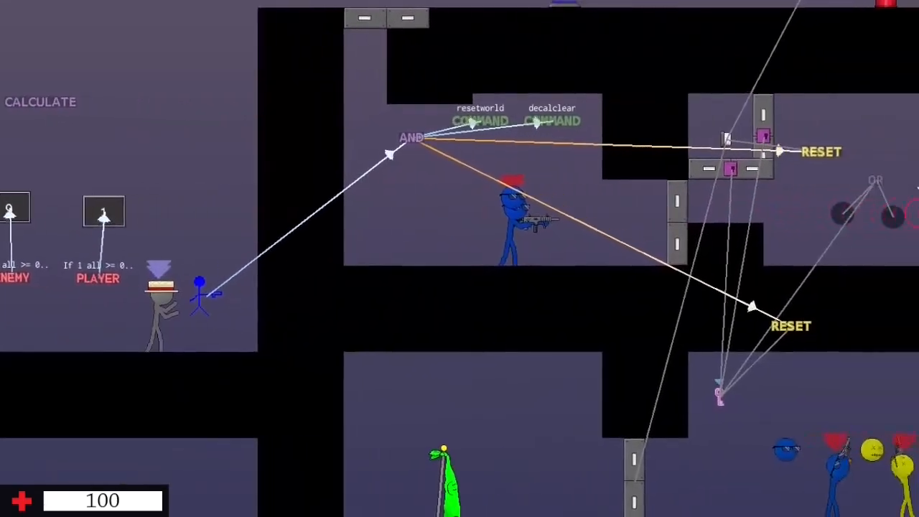
{"action": "key", "text": "d"}
{"action": "key", "text": "a"}
{"action": "key", "text": "d"}
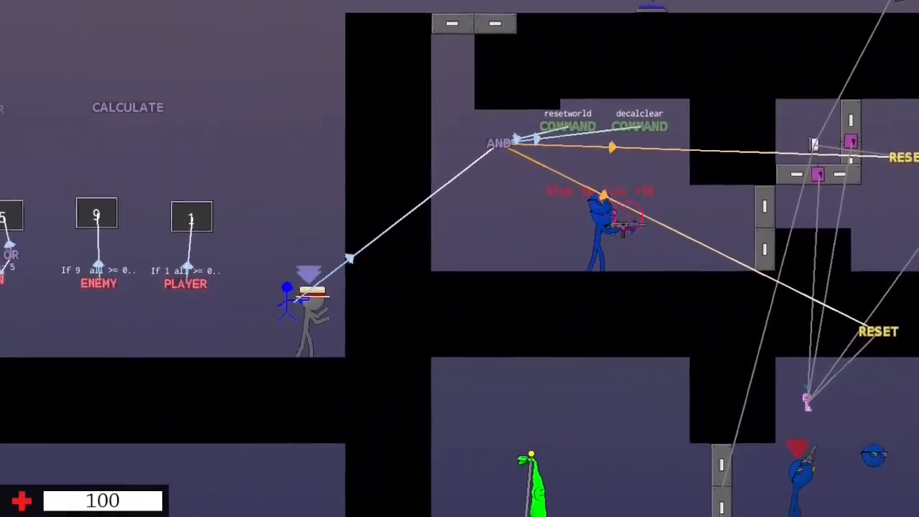
{"action": "key", "text": "d"}
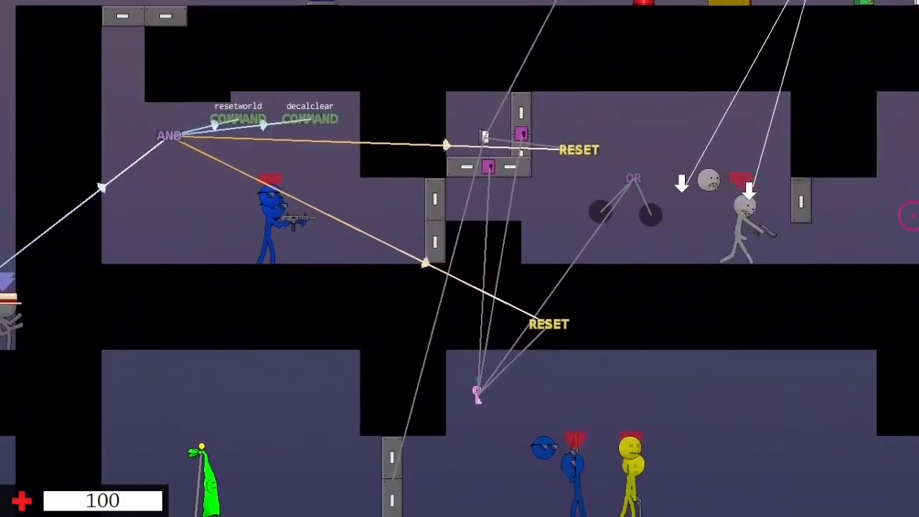
Step: Look over the area above the AND gate and walk back to the PLAYER gate's number display
{"action": "key", "text": "a"}
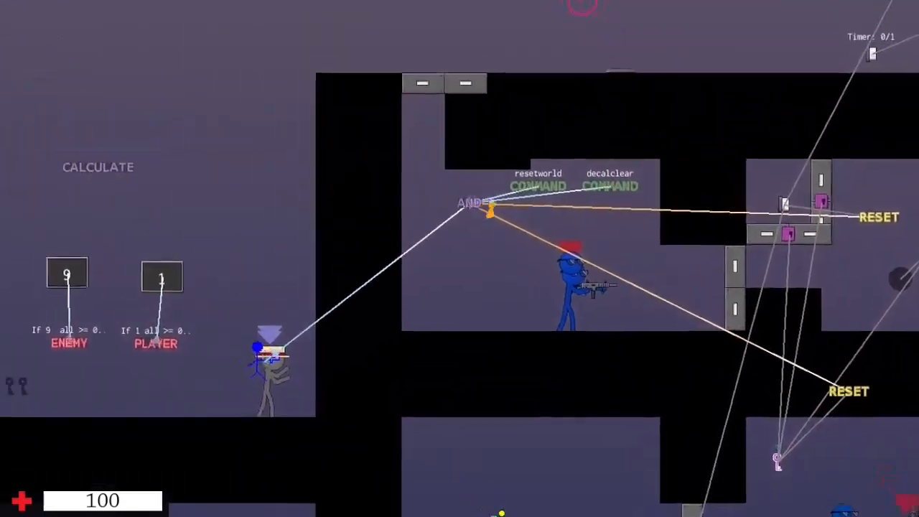
{"action": "key", "text": "w"}
{"action": "key", "text": "a"}
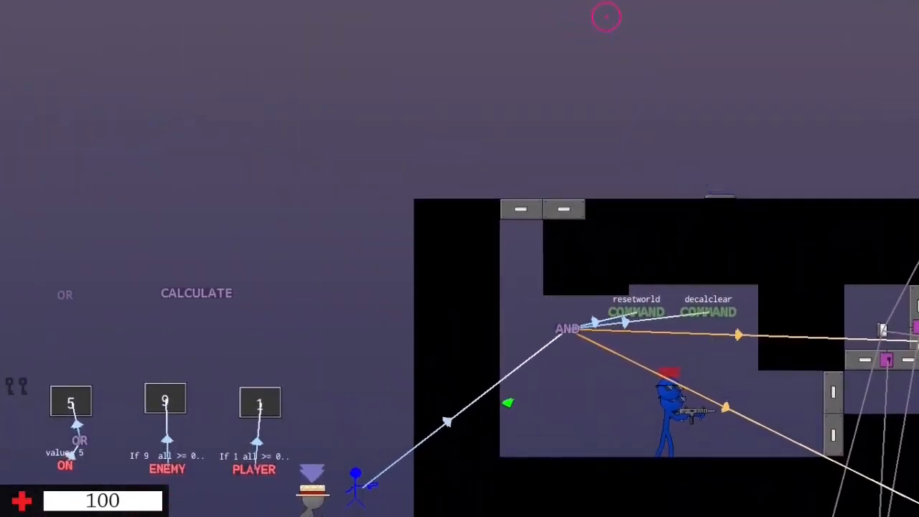
{"action": "key", "text": "d"}
{"action": "key", "text": "a"}
{"action": "key", "text": "d"}
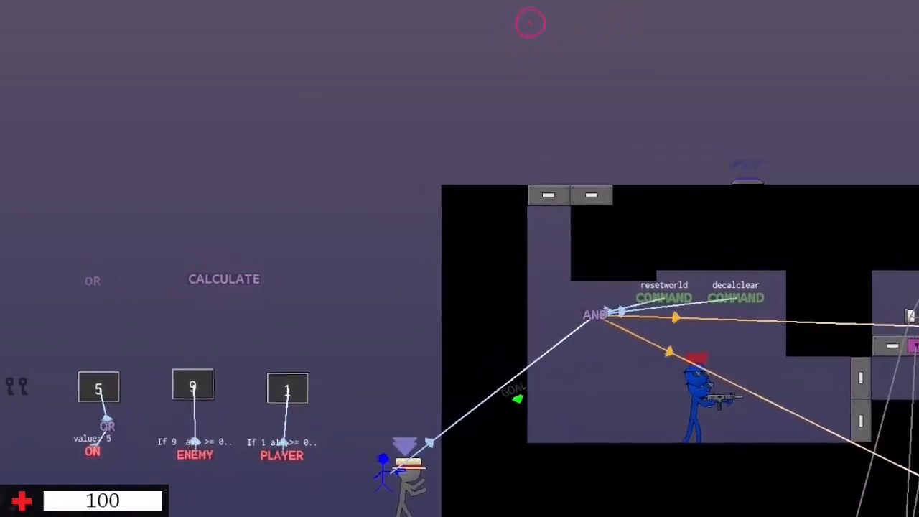
{"action": "key", "text": "a"}
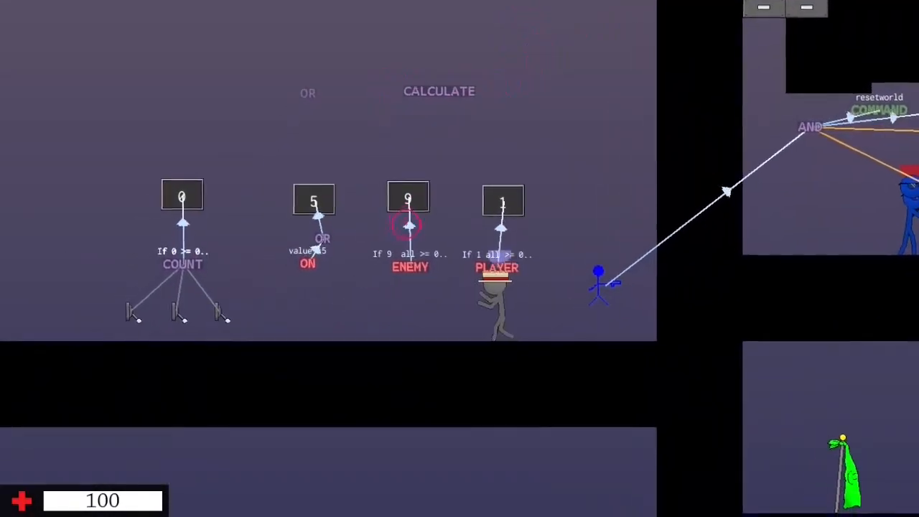
Step: Walk between the ENEMY and PLAYER gates to look over their number displays in the playtest, and return to the editor
{"action": "key", "text": "d"}
{"action": "key", "text": "w"}
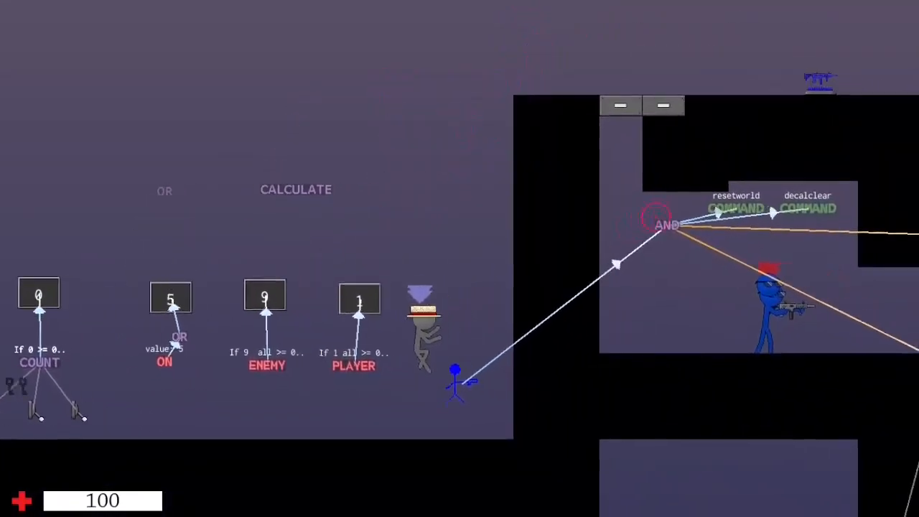
{"action": "key", "text": "a"}
{"action": "key", "text": "w"}
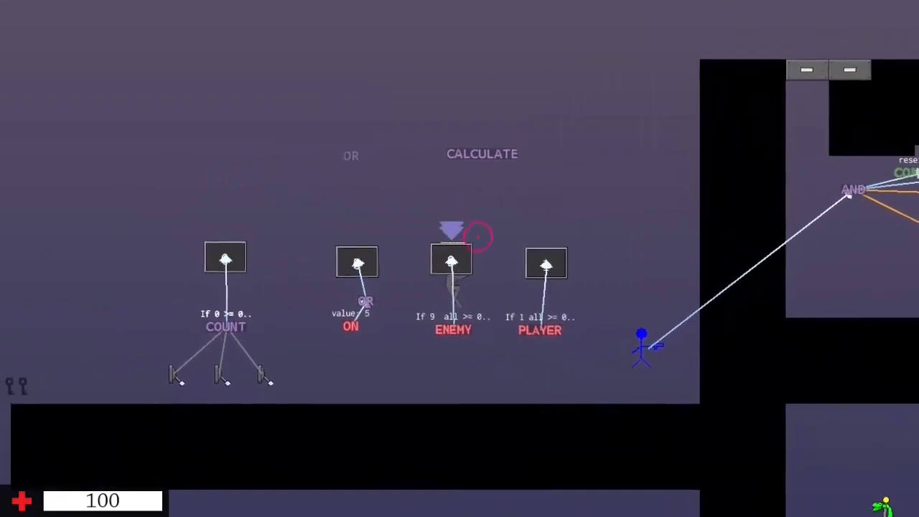
{"action": "key", "text": "d"}
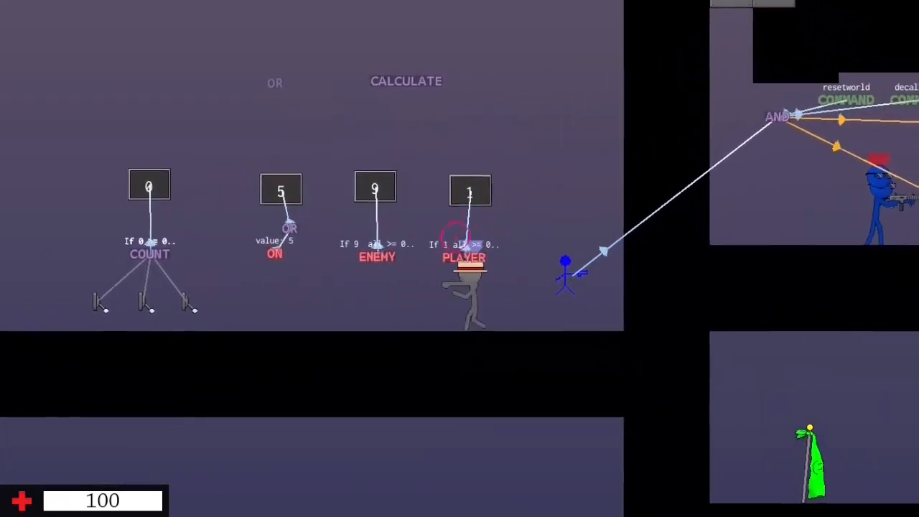
{"action": "key", "text": "d"}
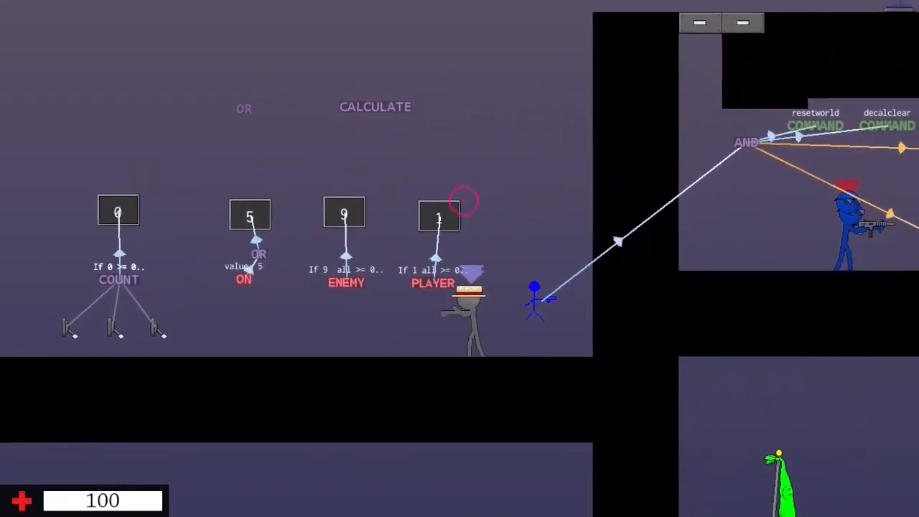
{"action": "key", "text": "Tab"}
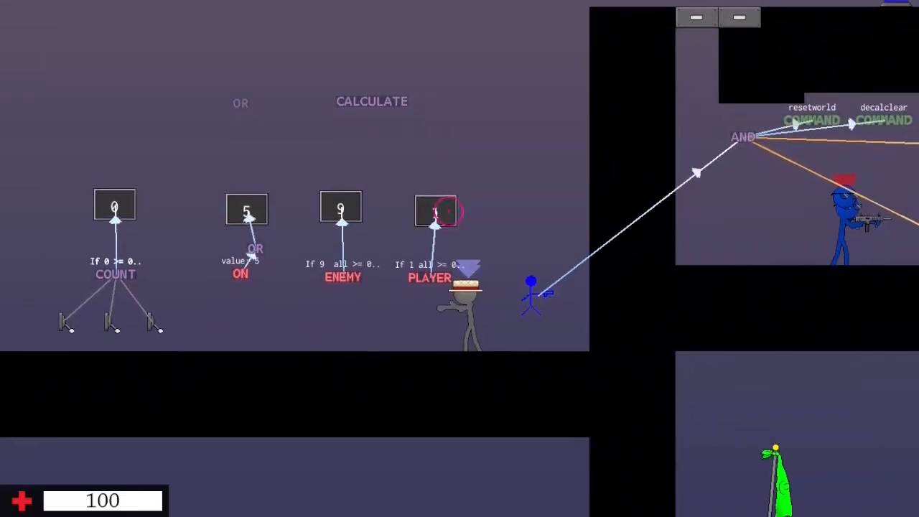
{"action": "key", "text": "d"}
{"action": "key", "text": "a"}
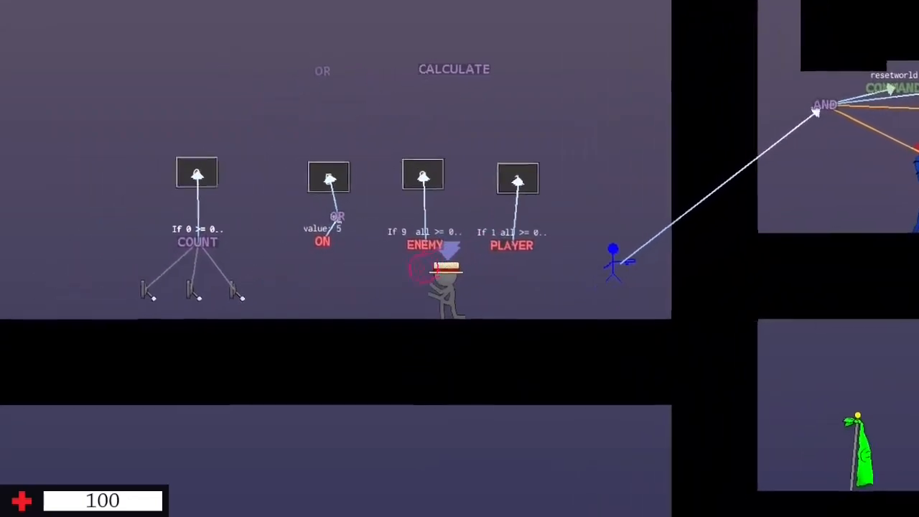
{"action": "key", "text": "d"}
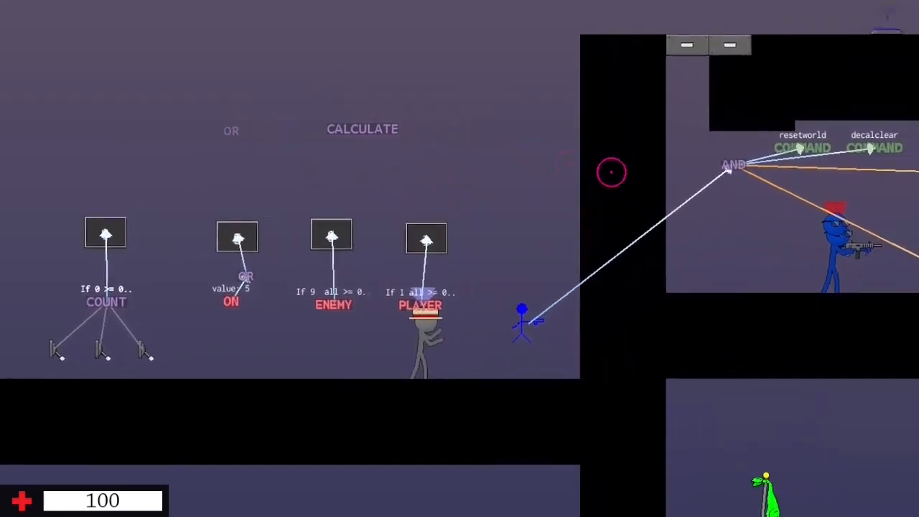
{"action": "key", "text": "Escape"}
{"action": "left_click", "coordinate": [460, 283]}
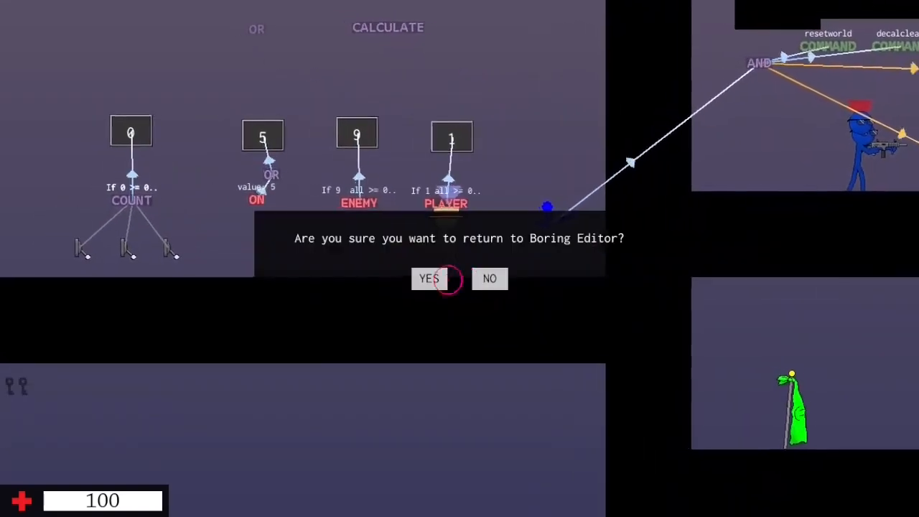
{"action": "left_click", "coordinate": [429, 275]}
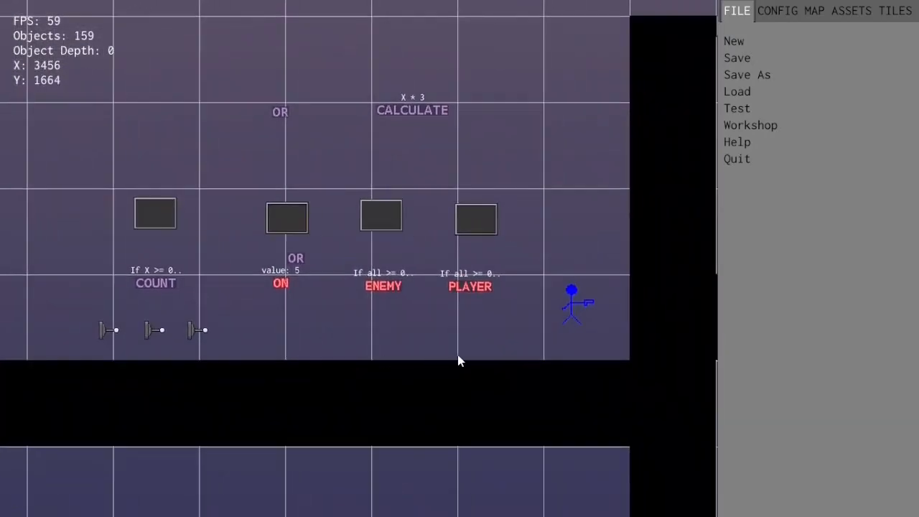
Step: Delete the logic connections to all four number displays, including the ON gate's link to the lower OR gate
{"action": "key", "text": "F2"}
{"action": "middle_click_drag", "start_coordinate": [216, 286], "coordinate": [211, 302]}
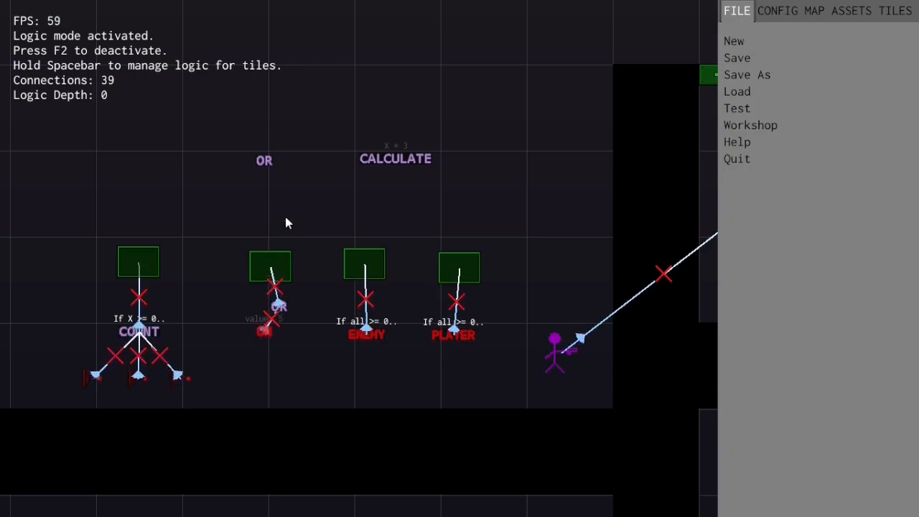
{"action": "key", "text": "a"}
{"action": "key", "text": "d"}
{"action": "key", "text": "w"}
{"action": "key", "text": "s"}
{"action": "scroll", "coordinate": [385, 251], "scroll_direction": "up", "scroll_amount": 1}
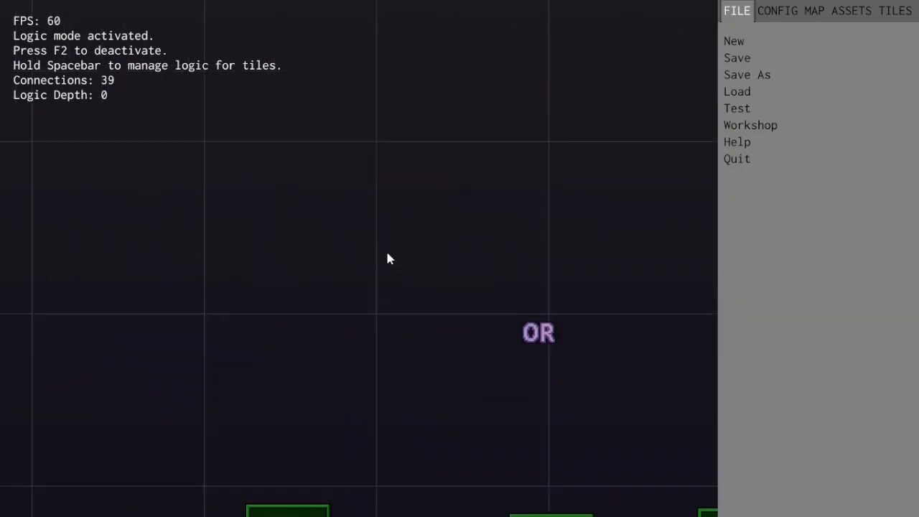
{"action": "scroll", "coordinate": [385, 252], "scroll_direction": "down", "scroll_amount": 1}
{"action": "key", "text": "F2"}
{"action": "key", "text": "F2"}
{"action": "left_click", "coordinate": [283, 293]}
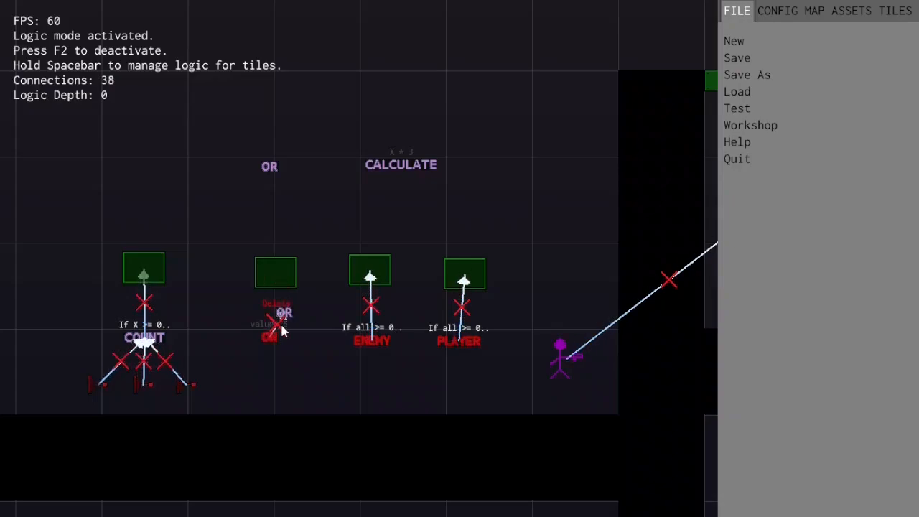
{"action": "left_click", "coordinate": [154, 307]}
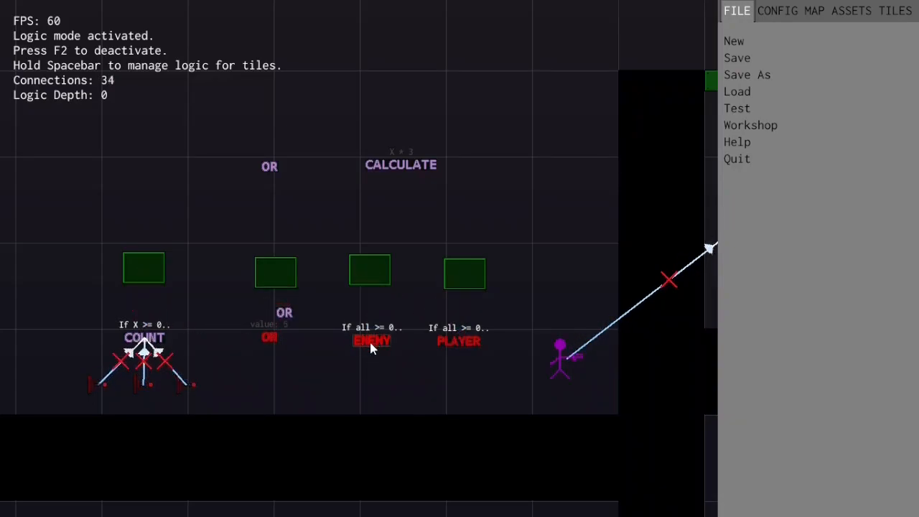
Step: Connect the ENEMY gate to the number display above it and start a playtest of the map
{"action": "left_click_drag", "start_coordinate": [370, 336], "coordinate": [376, 273]}
{"action": "key", "text": "F2"}
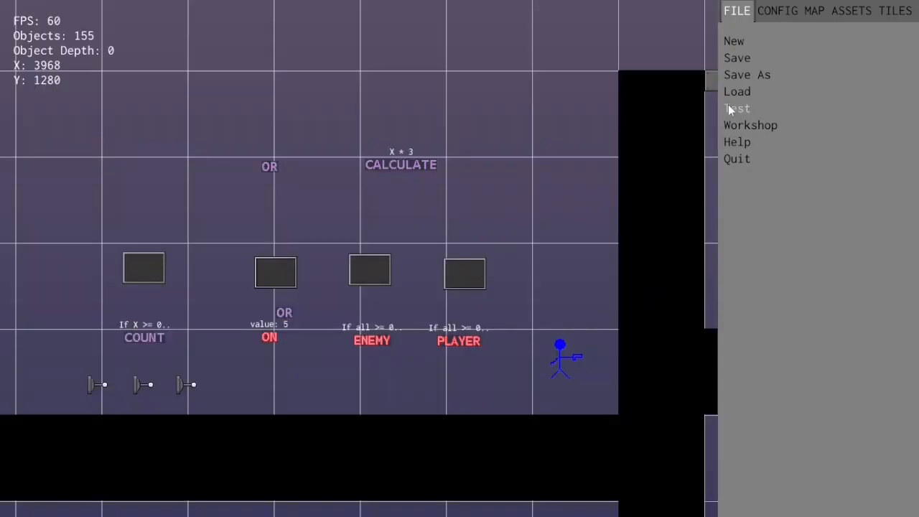
{"action": "left_click", "coordinate": [736, 109]}
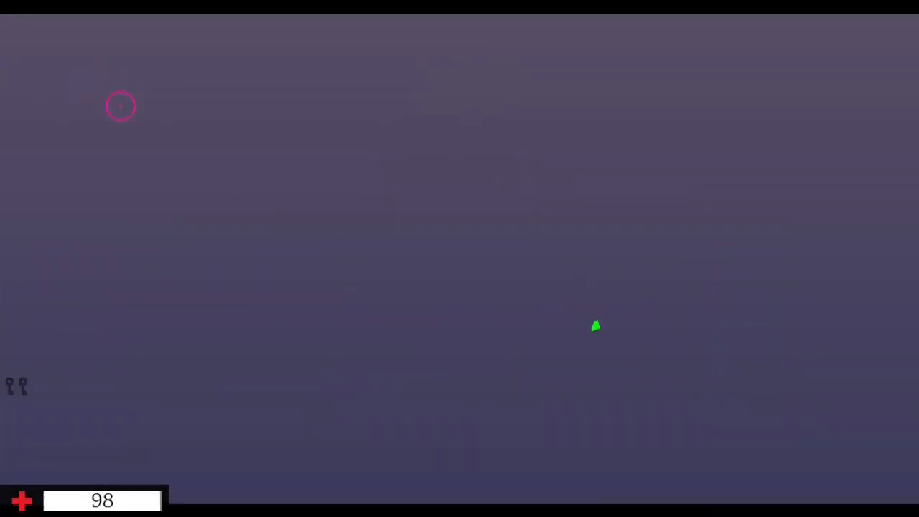
Step: Enter the room with the AND gate and kill the blue soldier to test the ENEMY gate's number display
{"action": "key", "text": "w"}
{"action": "key", "text": "w"}
{"action": "key", "text": "w"}
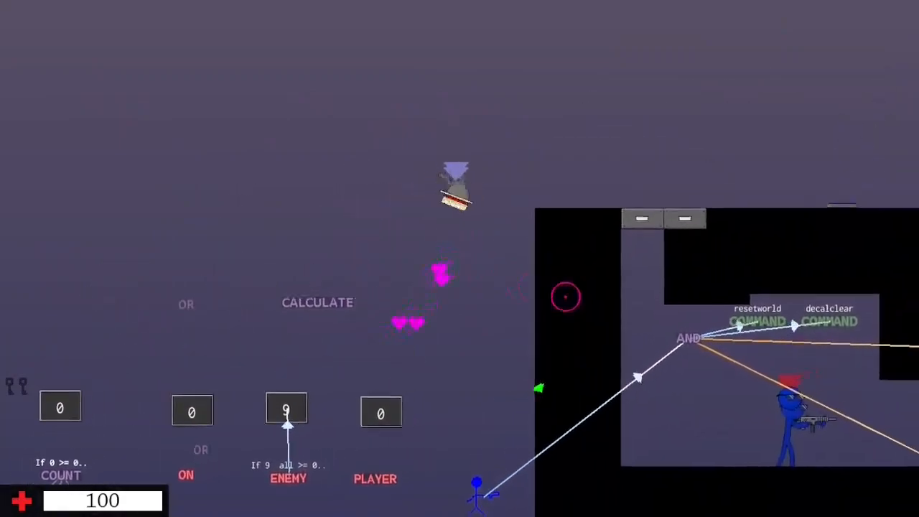
{"action": "key", "text": "d"}
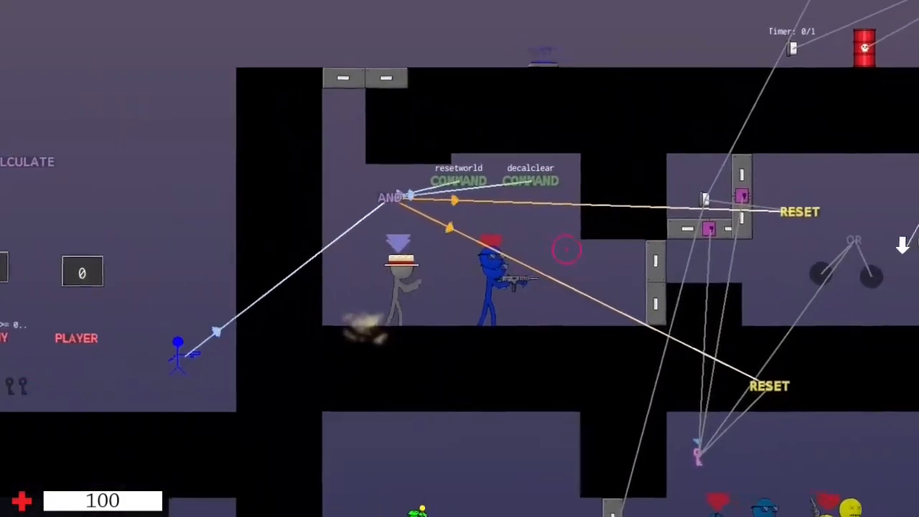
{"action": "key", "text": "d"}
{"action": "left_click", "coordinate": [533, 239]}
{"action": "left_click", "coordinate": [543, 256]}
{"action": "left_click", "coordinate": [431, 228]}
{"action": "key", "text": "a"}
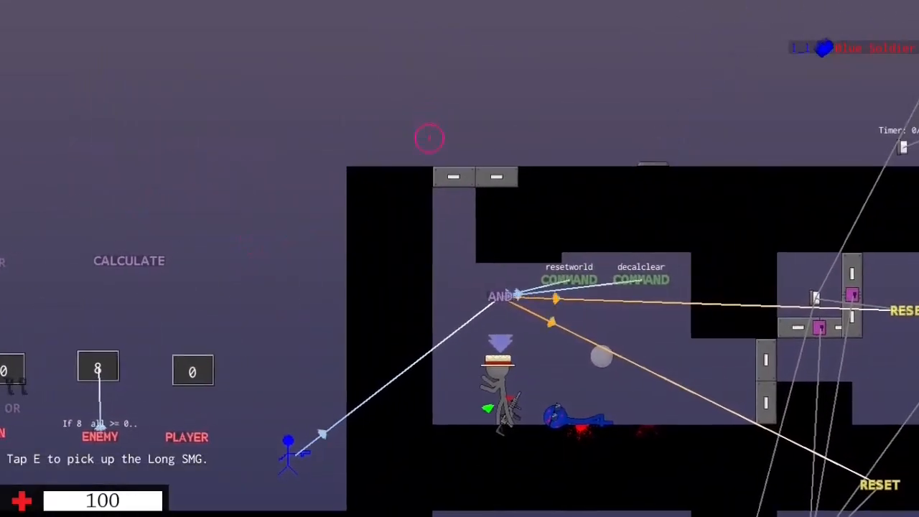
Step: Return to the editor and delete the ENEMY gate's connection to its number display
{"action": "key", "text": "Escape"}
{"action": "left_click", "coordinate": [437, 282]}
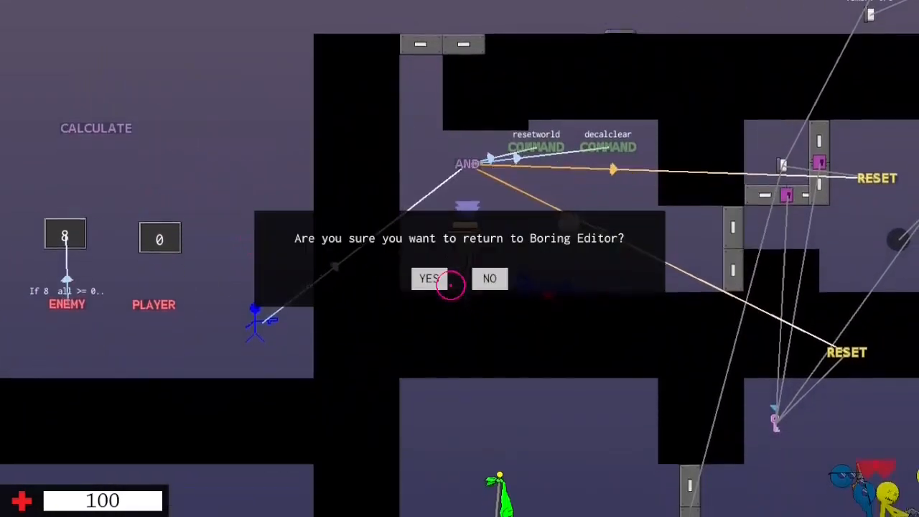
{"action": "left_click", "coordinate": [438, 287]}
{"action": "scroll", "coordinate": [437, 291], "scroll_direction": "down", "scroll_amount": 6}
{"action": "key", "text": "d"}
{"action": "key", "text": "s"}
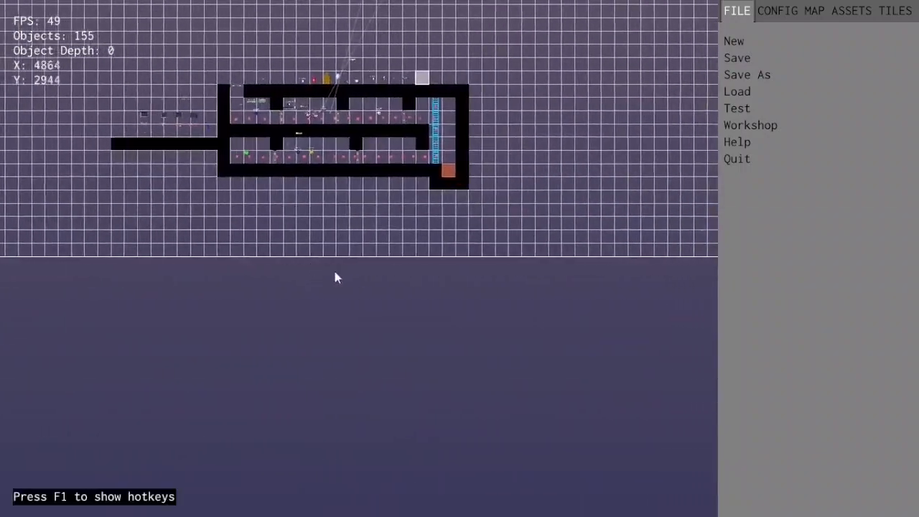
{"action": "scroll", "coordinate": [324, 268], "scroll_direction": "up", "scroll_amount": 3}
{"action": "scroll", "coordinate": [379, 312], "scroll_direction": "up", "scroll_amount": 3}
{"action": "key", "text": "a"}
{"action": "key", "text": "w"}
{"action": "key", "text": "F2"}
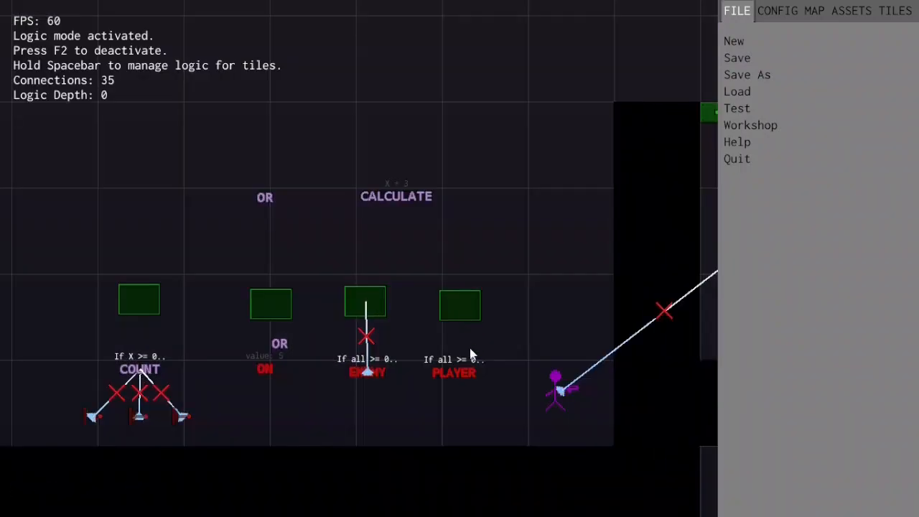
{"action": "key", "text": "s"}
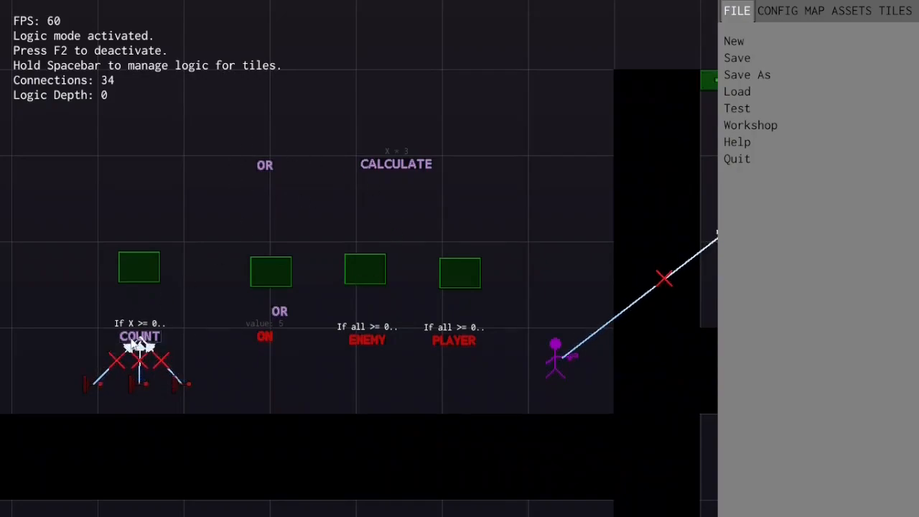
{"action": "left_click", "coordinate": [135, 346]}
{"action": "key", "text": "F2"}
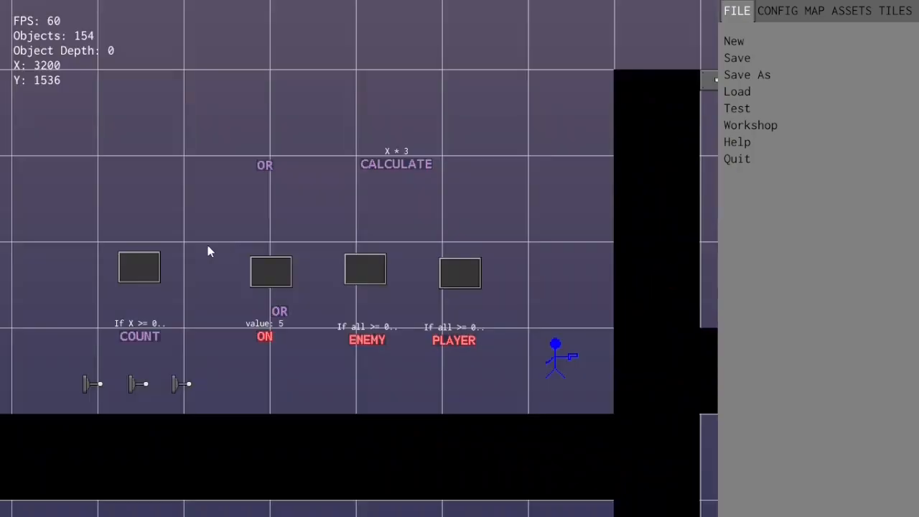
Step: Connect the COUNT, ON, ENEMY and PLAYER gates as inputs to the OR gate beside CALCULATE
{"action": "key", "text": "F2"}
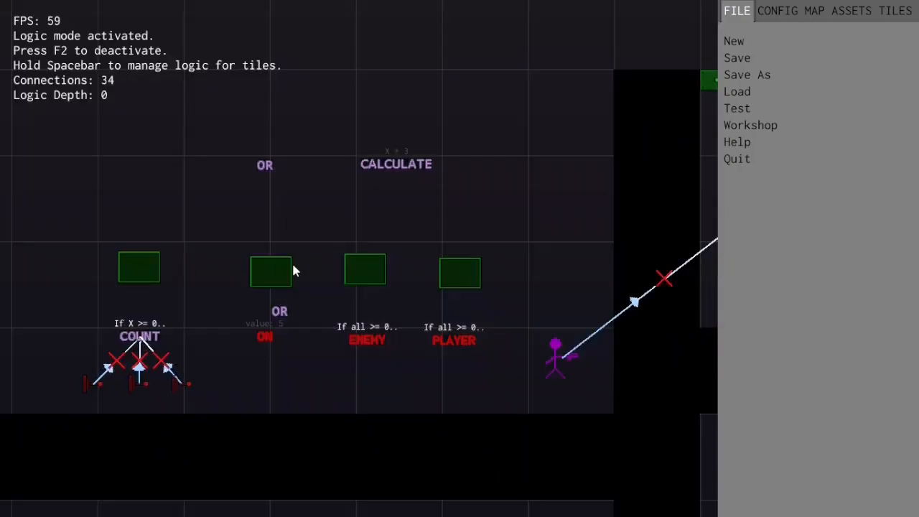
{"action": "left_click", "coordinate": [141, 335]}
{"action": "left_click", "coordinate": [272, 170]}
{"action": "left_click", "coordinate": [264, 335]}
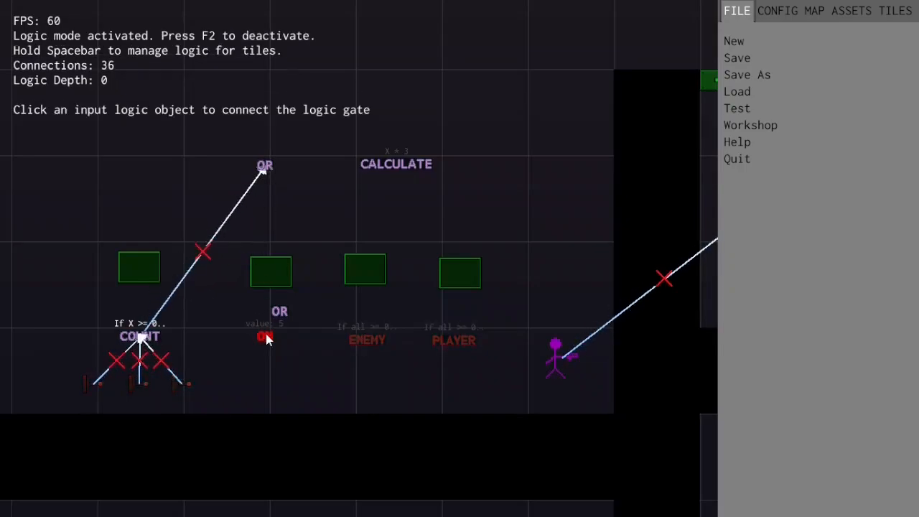
{"action": "left_click", "coordinate": [265, 167]}
{"action": "left_click", "coordinate": [364, 341]}
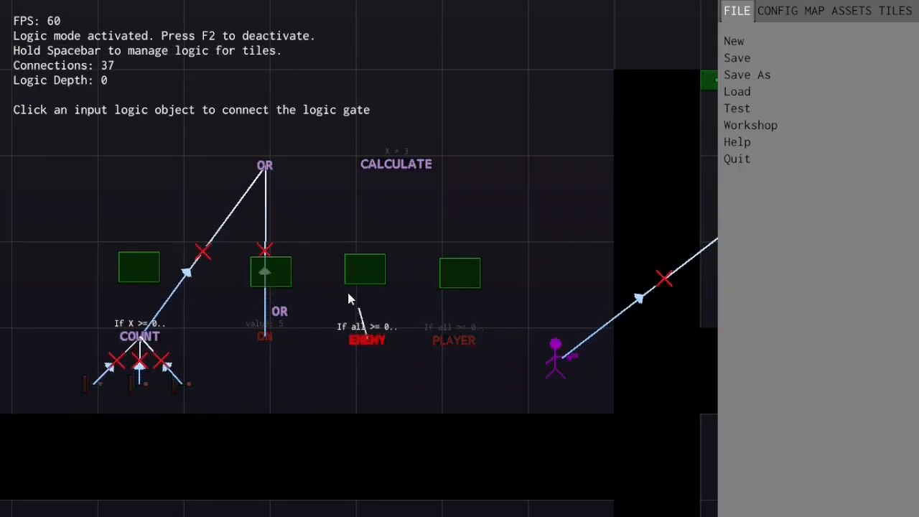
{"action": "left_click", "coordinate": [265, 168]}
{"action": "left_click", "coordinate": [470, 343]}
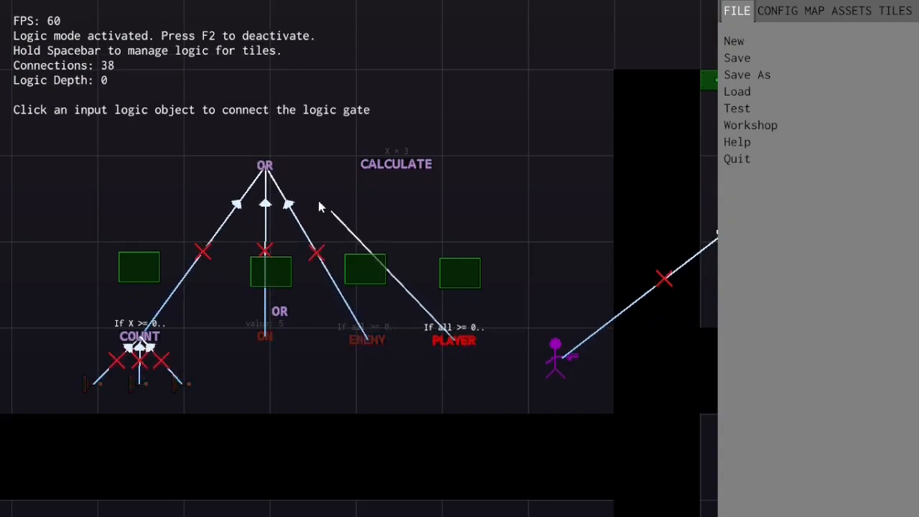
{"action": "left_click", "coordinate": [265, 167]}
Step: Connect the OR gate beside CALCULATE to the number display above COUNT and start a playtest
{"action": "left_click", "coordinate": [265, 167]}
{"action": "left_click", "coordinate": [132, 273]}
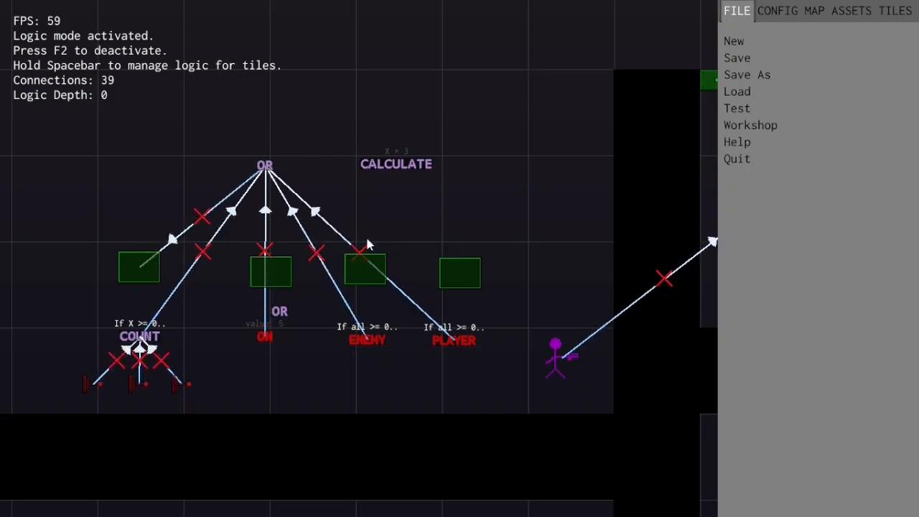
{"action": "key", "text": "F2"}
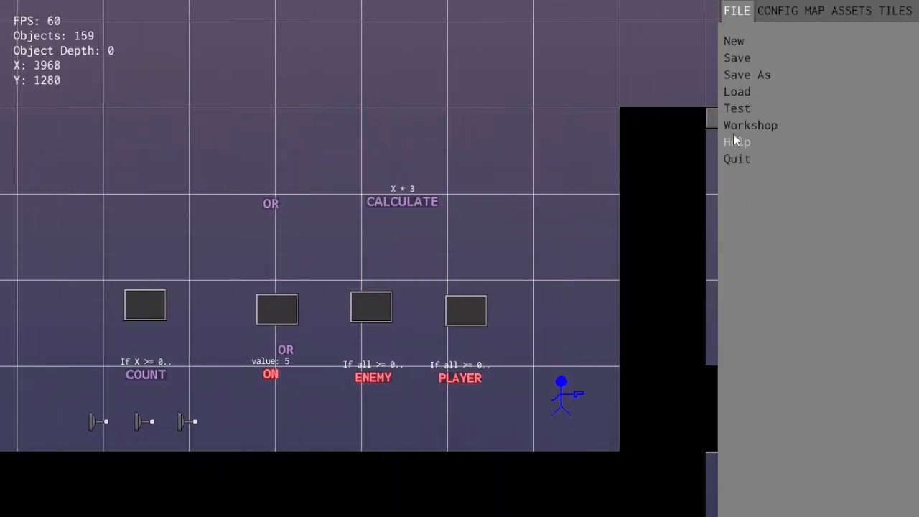
{"action": "left_click", "coordinate": [737, 108]}
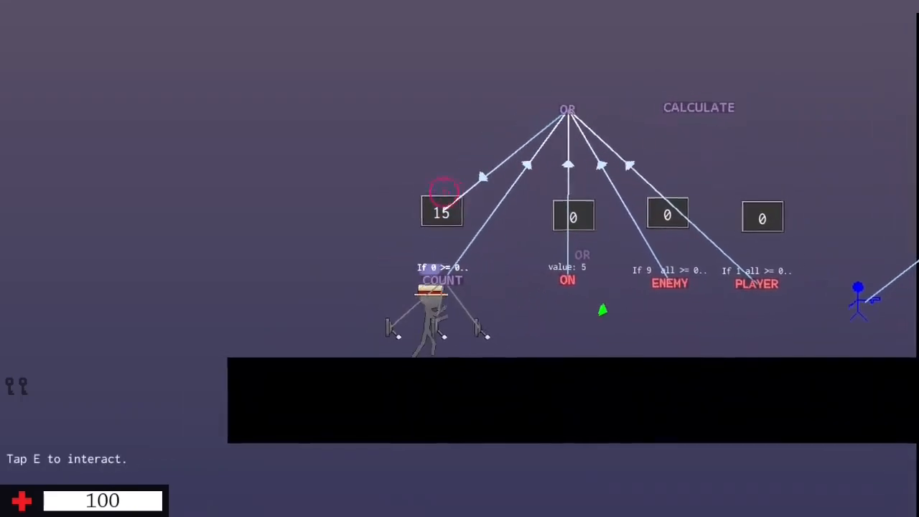
Step: End the playtest and return to the map editor
{"action": "key", "text": "Escape"}
{"action": "left_click", "coordinate": [433, 282]}
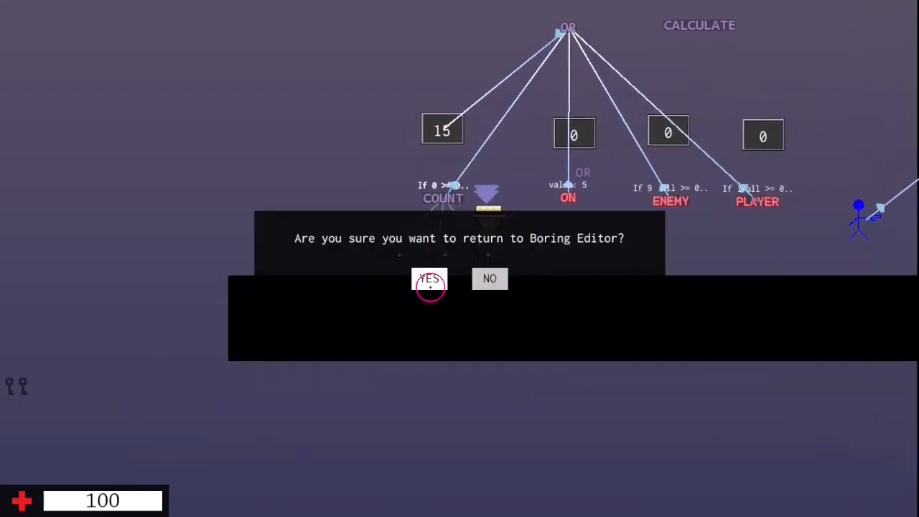
{"action": "left_click", "coordinate": [430, 277]}
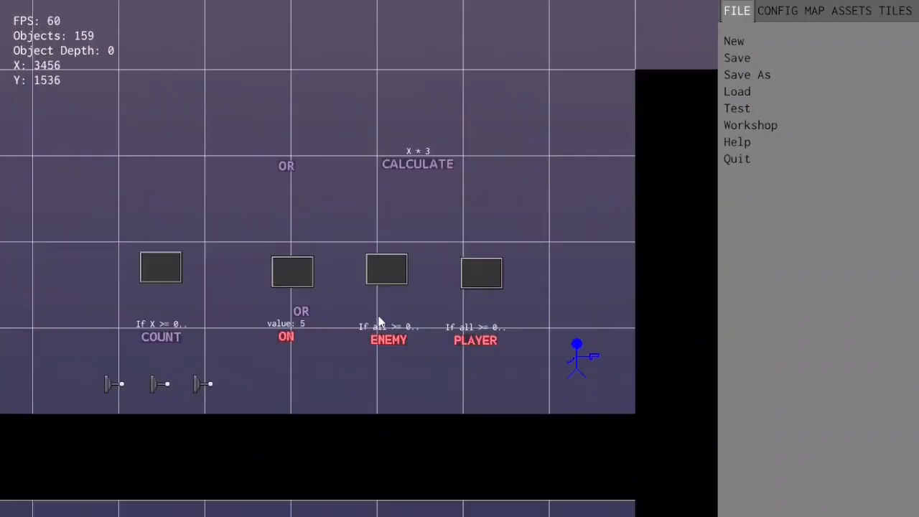
Step: Set the COUNT gate's value to 2 and display the logic connections
{"action": "key", "text": "F2"}
{"action": "key", "text": "F2"}
{"action": "right_click", "coordinate": [172, 308]}
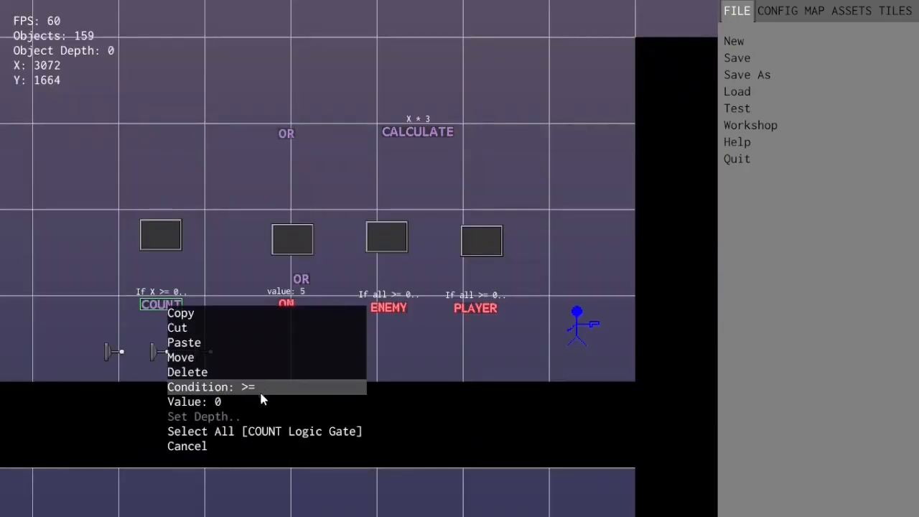
{"action": "left_click", "coordinate": [243, 408]}
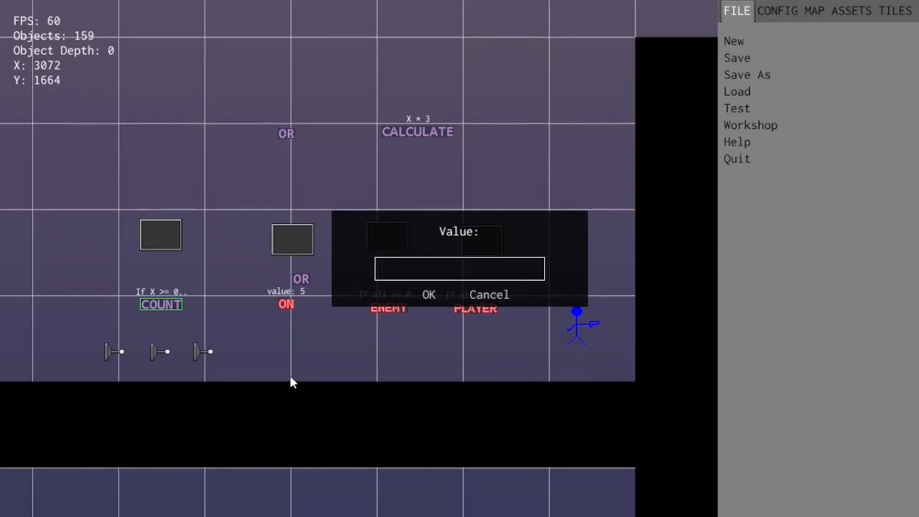
{"action": "type", "text": "2"}
{"action": "key", "text": "Return"}
{"action": "key", "text": "F2"}
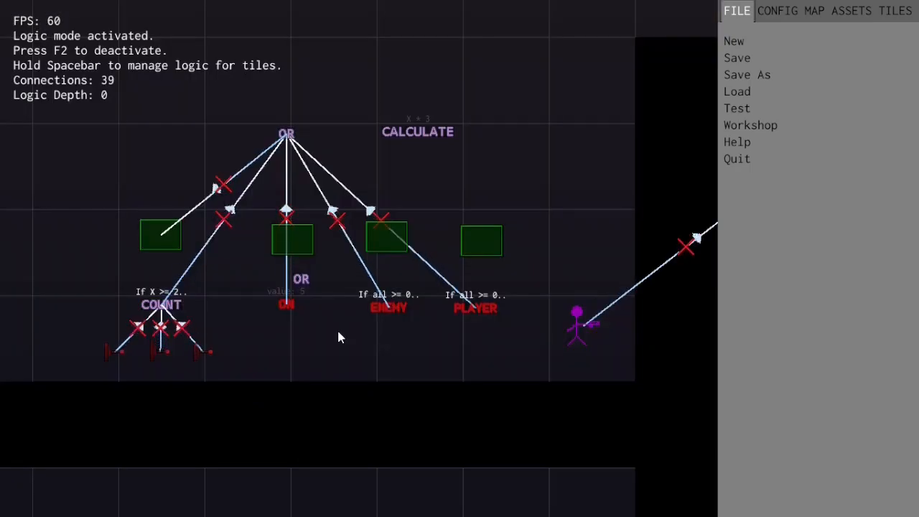
Step: Playtest the map and flip the levers feeding the COUNT gate to check the number display above it
{"action": "left_click", "coordinate": [744, 111]}
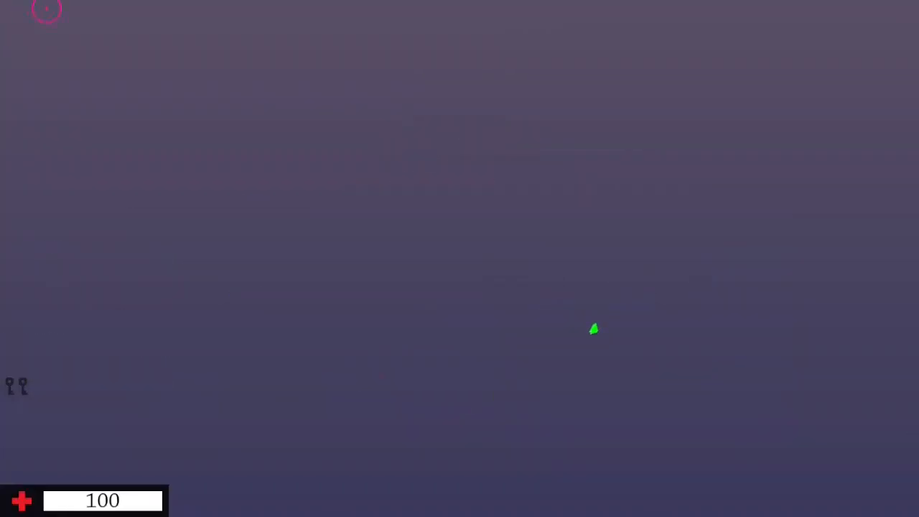
{"action": "key", "text": "a"}
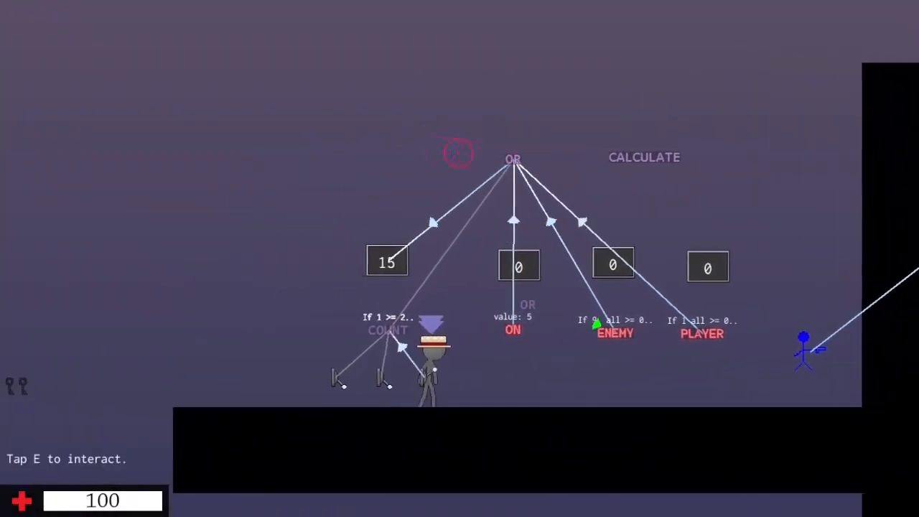
{"action": "key", "text": "d"}
{"action": "key", "text": "a"}
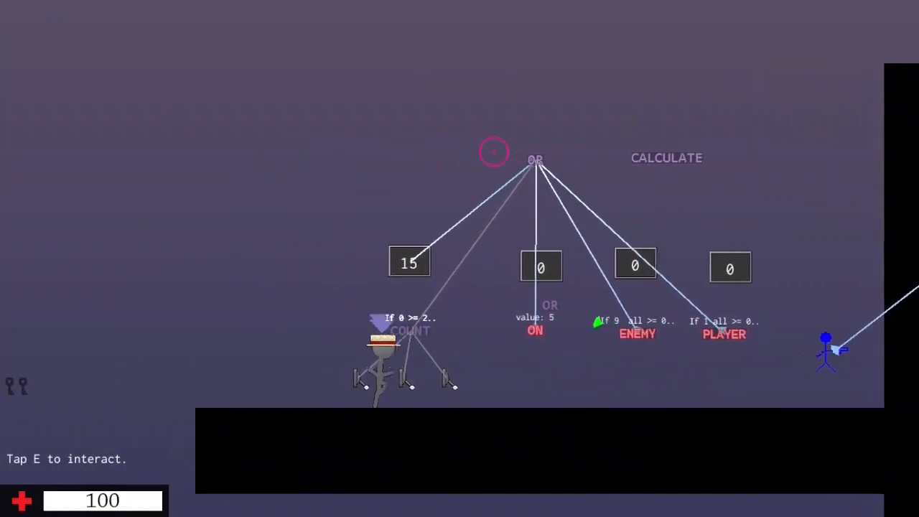
{"action": "key", "text": "d"}
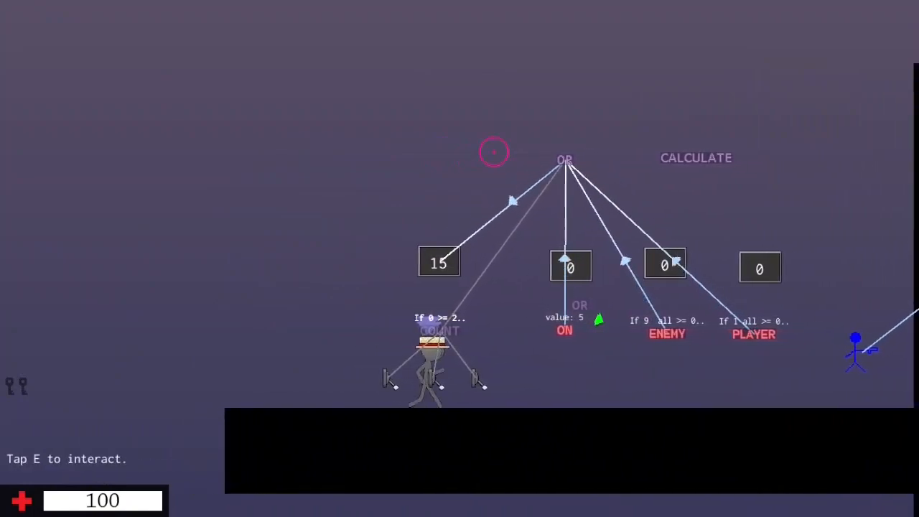
{"action": "key", "text": "a"}
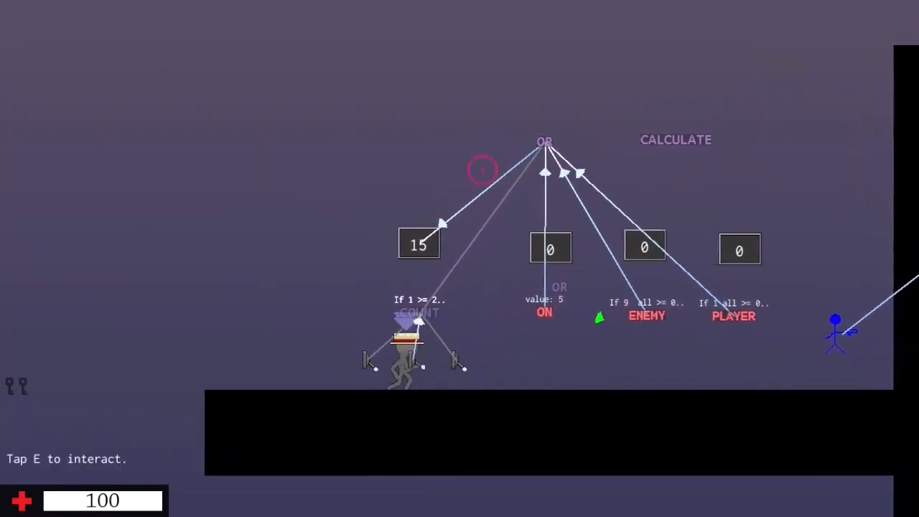
{"action": "key", "text": "d"}
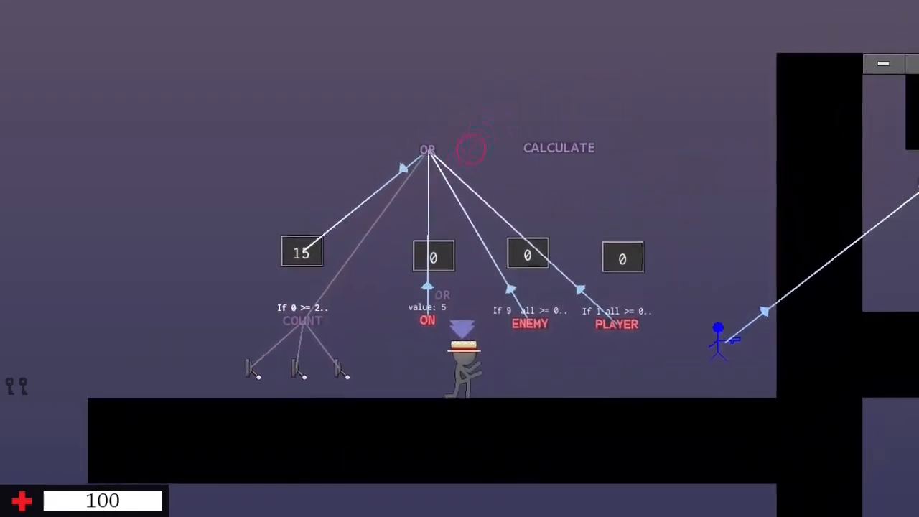
Step: End the playtest and return to the map editor
{"action": "key", "text": "Escape"}
{"action": "left_click", "coordinate": [426, 283]}
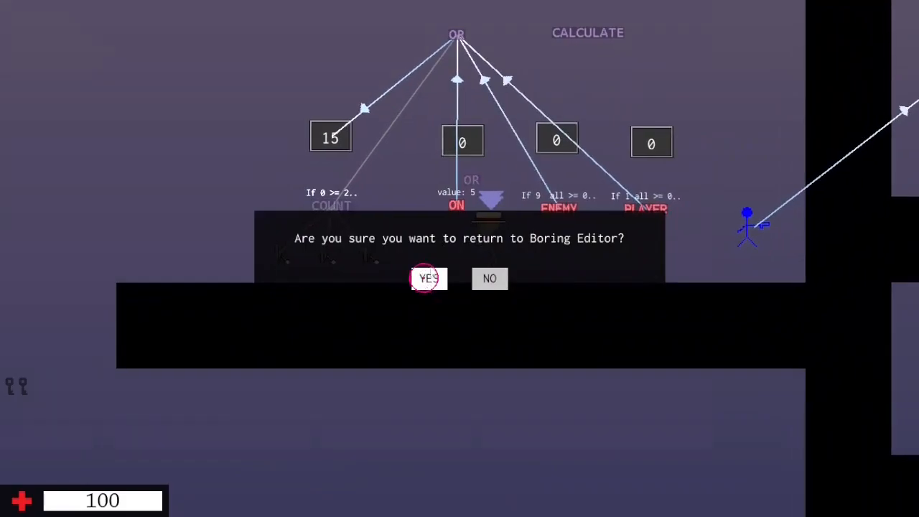
{"action": "left_click", "coordinate": [427, 278]}
Step: Disconnect the upper OR gate from the number display above COUNT and connect it to the CALCULATE gate
{"action": "scroll", "coordinate": [409, 309], "scroll_direction": "up", "scroll_amount": 6}
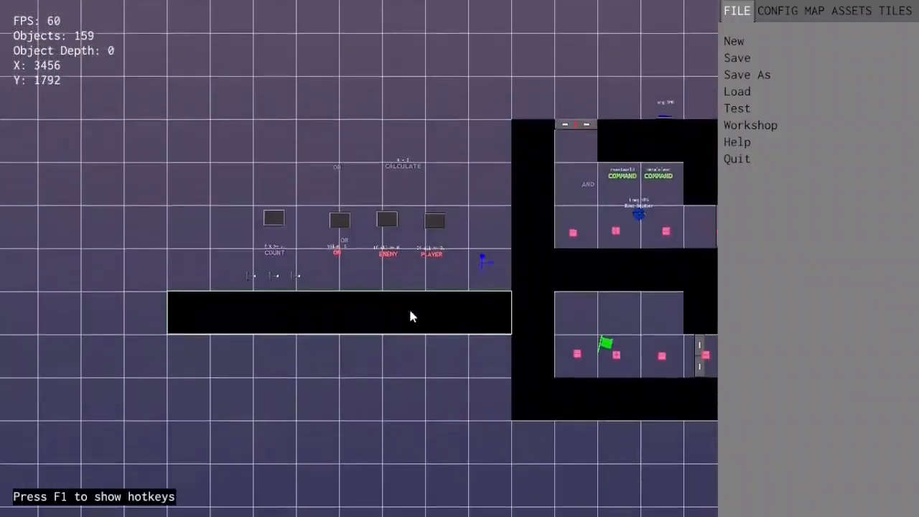
{"action": "key", "text": "F2"}
{"action": "scroll", "coordinate": [406, 318], "scroll_direction": "up", "scroll_amount": 2}
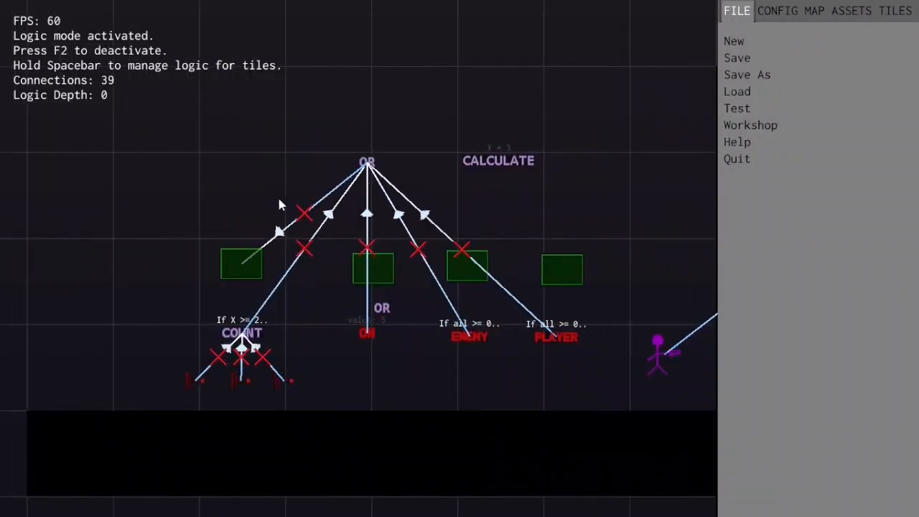
{"action": "left_click", "coordinate": [302, 223]}
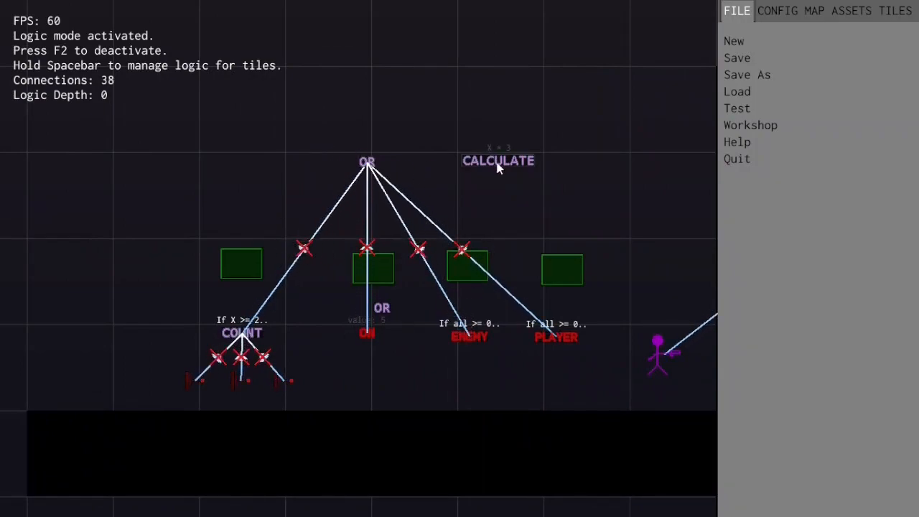
{"action": "left_click", "coordinate": [373, 167]}
{"action": "left_click", "coordinate": [495, 159]}
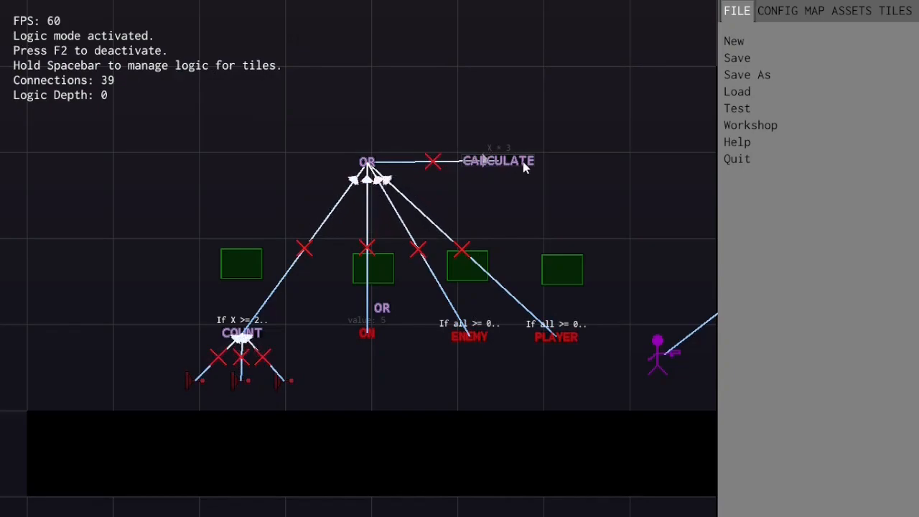
{"action": "key", "text": "F2"}
Step: Connect the CALCULATE gate to the number display above the PLAYER gate
{"action": "middle_click_drag", "start_coordinate": [514, 198], "coordinate": [450, 235]}
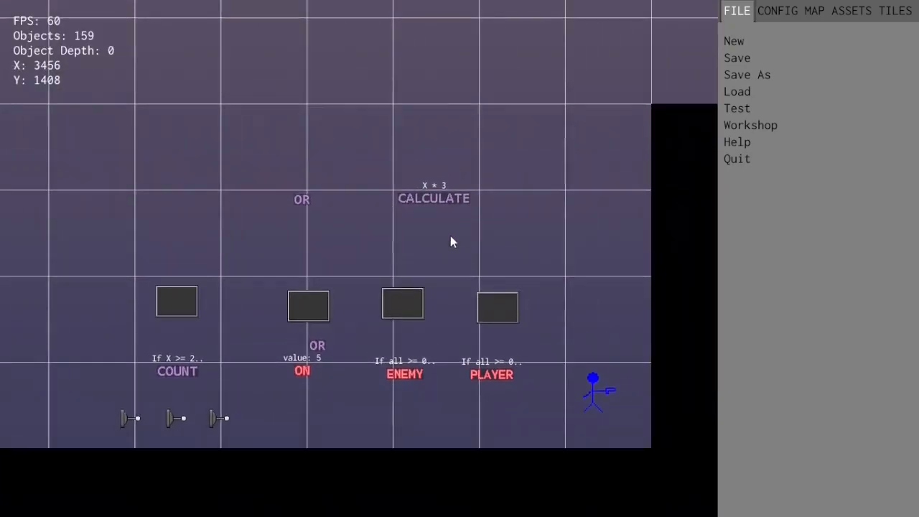
{"action": "right_click", "coordinate": [447, 199]}
{"action": "left_click", "coordinate": [436, 155]}
{"action": "key", "text": "F2"}
{"action": "left_click", "coordinate": [451, 201]}
{"action": "left_click", "coordinate": [494, 309]}
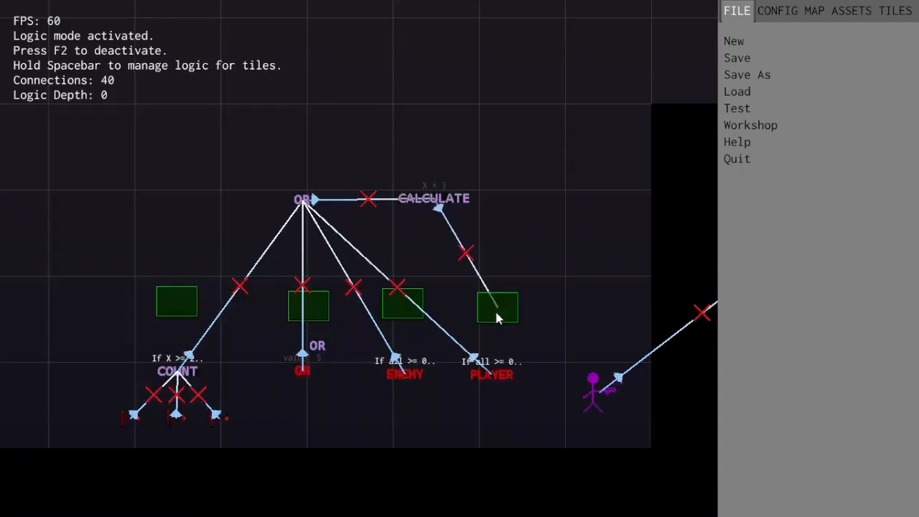
Step: Cycle through the CALCULATE gate's operations and leave it at X * 3
{"action": "key", "text": "F2"}
{"action": "key", "text": "F2"}
{"action": "key", "text": "F2"}
{"action": "right_click", "coordinate": [448, 203]}
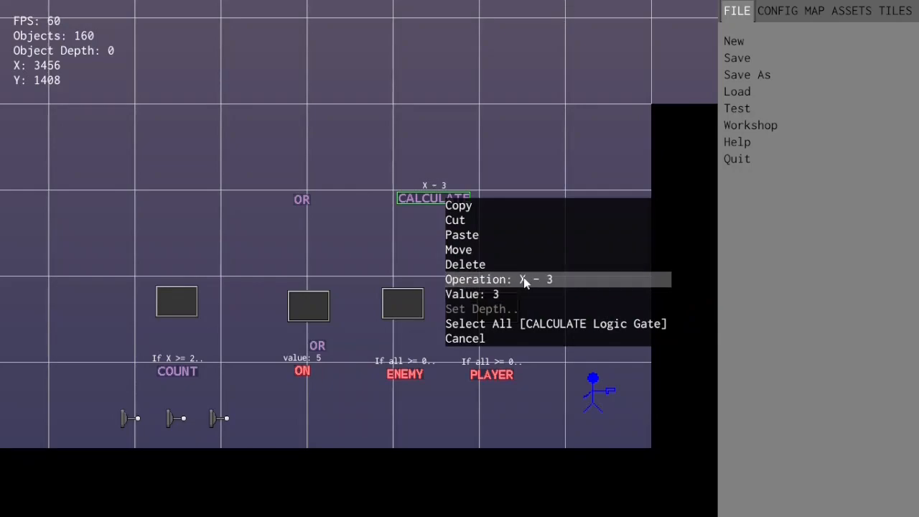
{"action": "left_click", "coordinate": [525, 280]}
{"action": "left_click", "coordinate": [515, 145]}
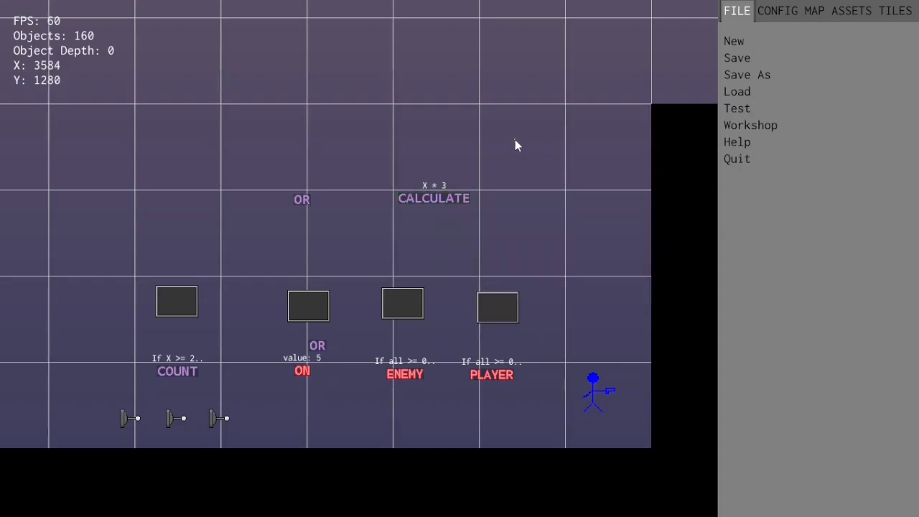
Step: Examine the logic chain from the input gates through OR and CALCULATE to the number display above PLAYER
{"action": "key", "text": "F2"}
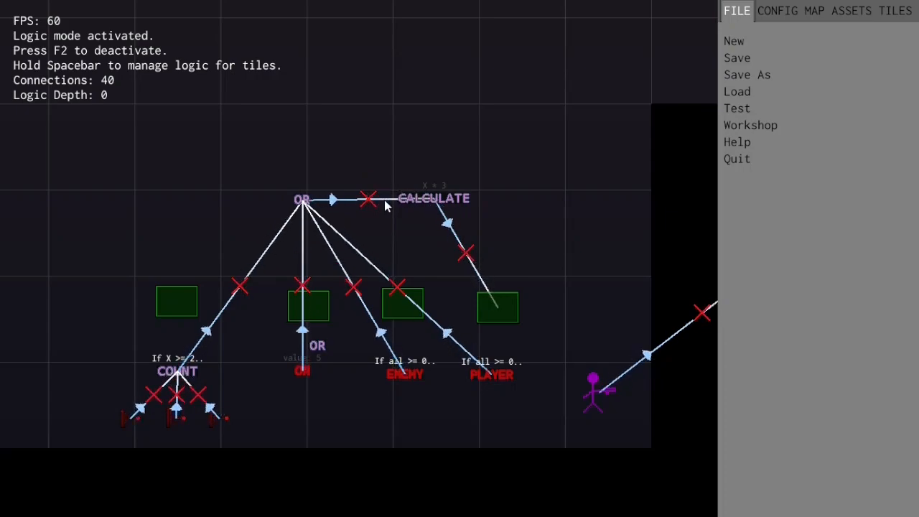
{"action": "key", "text": "F2"}
{"action": "key", "text": "F2"}
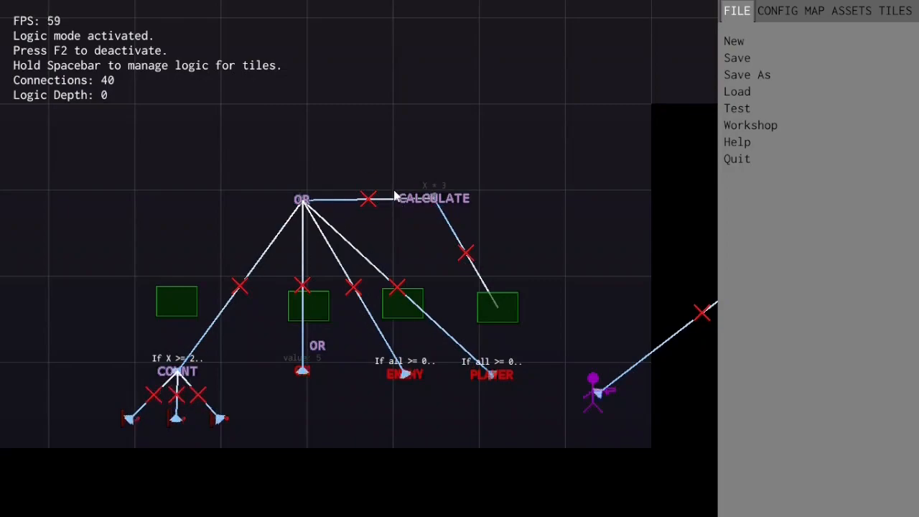
{"action": "key", "text": "F2"}
{"action": "key", "text": "F2"}
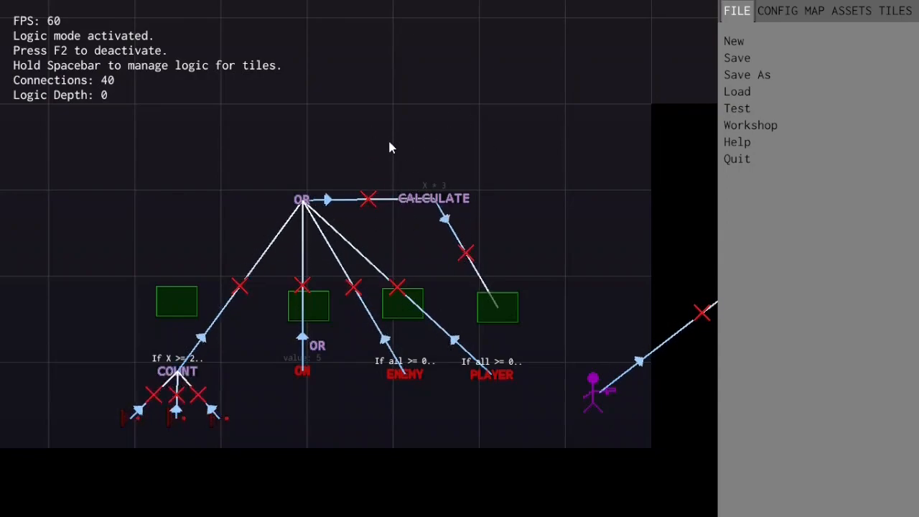
{"action": "key", "text": "a"}
{"action": "key", "text": "w"}
{"action": "key", "text": "d"}
{"action": "key", "text": "s"}
{"action": "key", "text": "a"}
{"action": "key", "text": "d"}
{"action": "key", "text": "F2"}
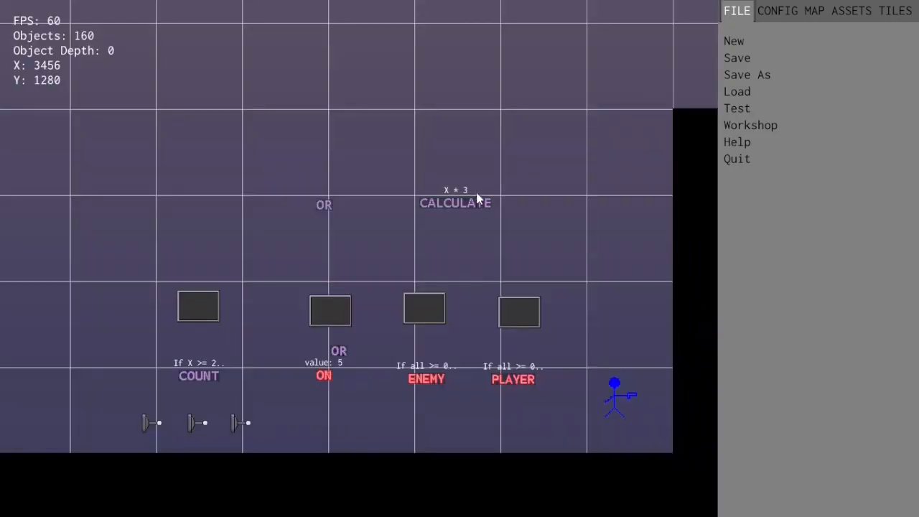
{"action": "key", "text": "F2"}
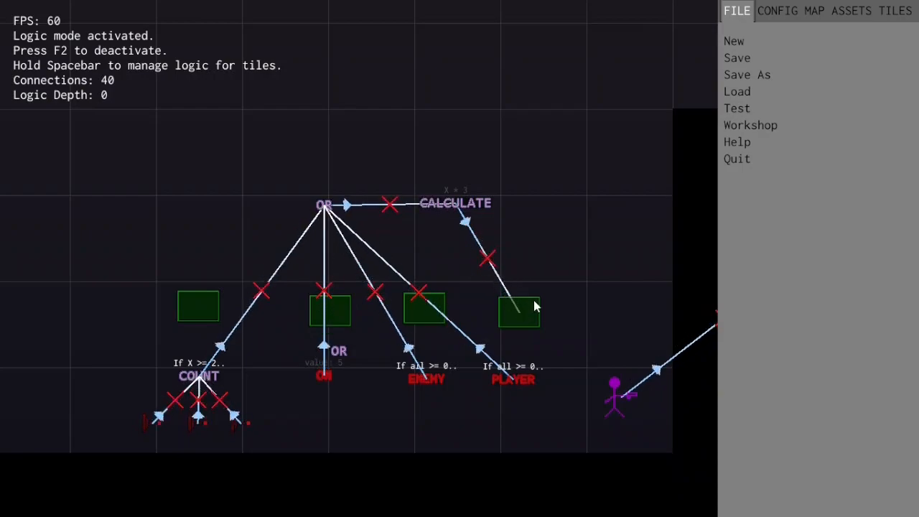
{"action": "key", "text": "F2"}
Step: Playtest the map and switch two of the COUNT gate's levers on to check the CALCULATE gate's output
{"action": "left_click", "coordinate": [737, 108]}
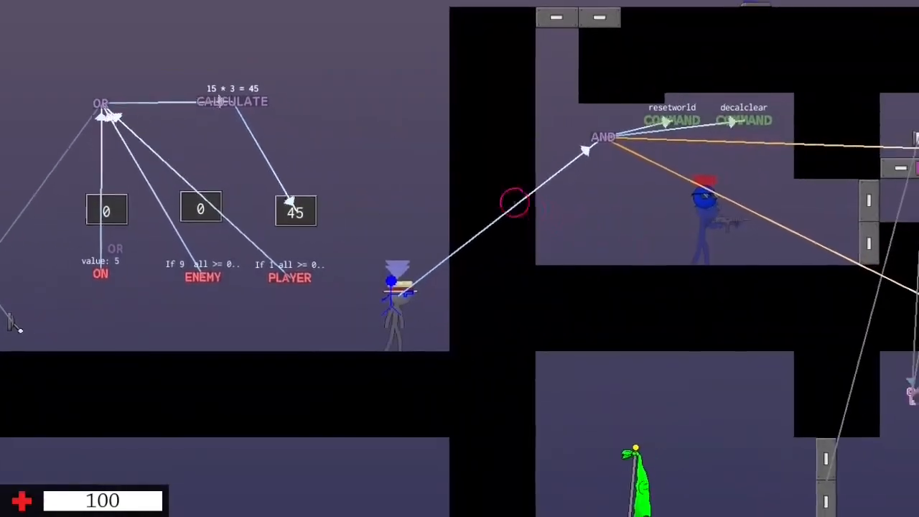
{"action": "key", "text": "a"}
{"action": "key", "text": "a"}
{"action": "key", "text": "a"}
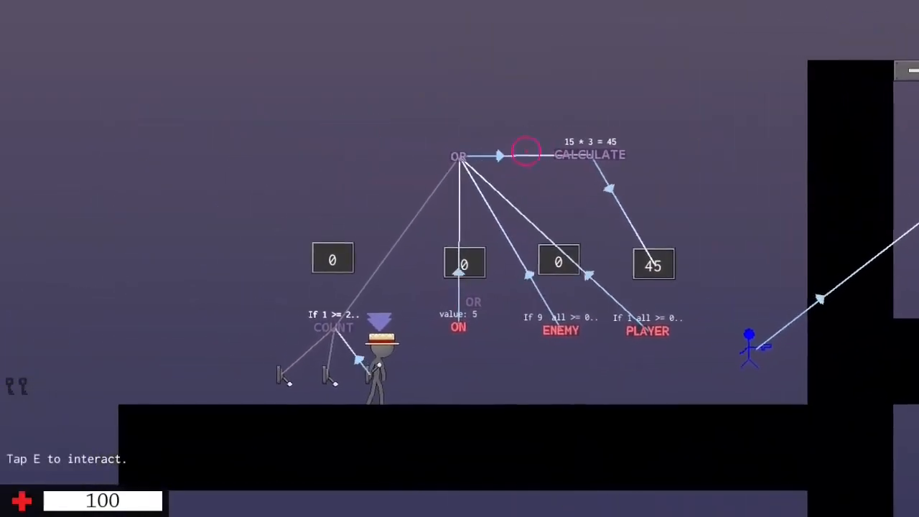
{"action": "key", "text": "d"}
{"action": "key", "text": "e"}
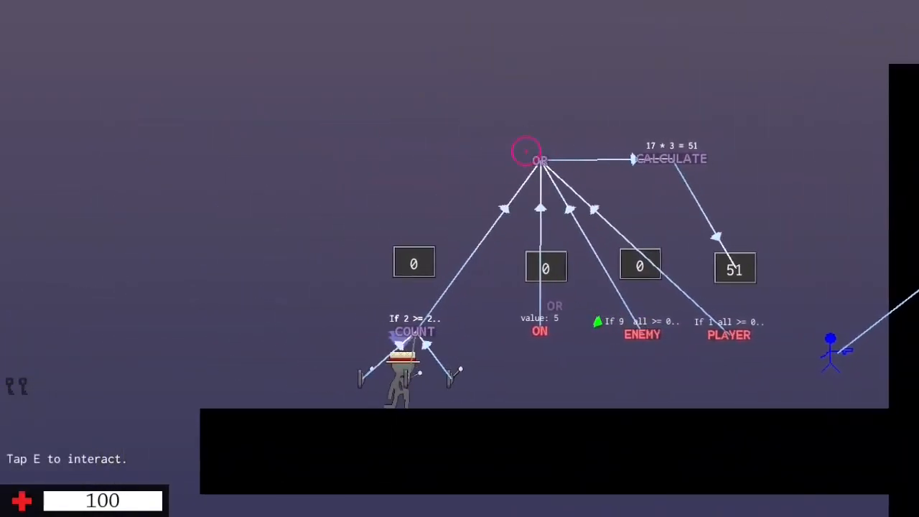
{"action": "key", "text": "e"}
{"action": "key", "text": "a"}
{"action": "key", "text": "e"}
{"action": "key", "text": "d"}
{"action": "key", "text": "d"}
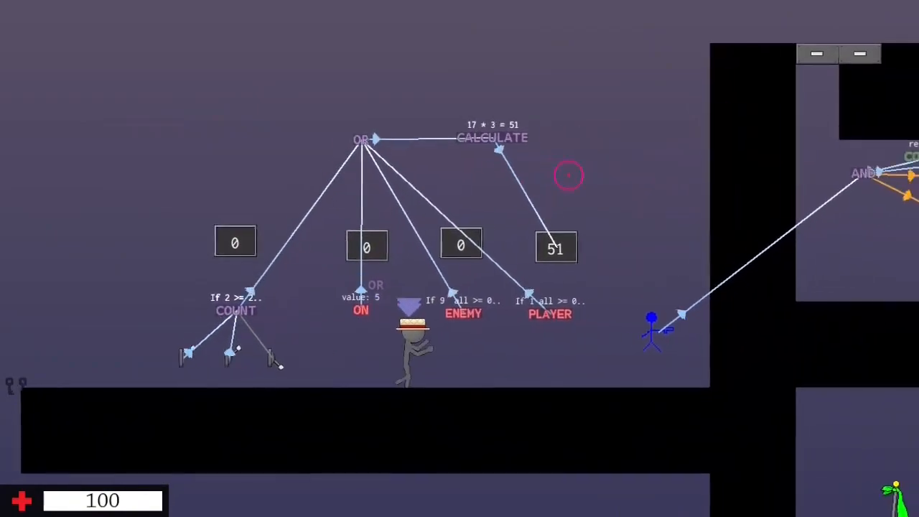
Step: Fly over the wall into the neighbouring room and kill the Blue Soldier to test the ENEMY gate
{"action": "key", "text": "w"}
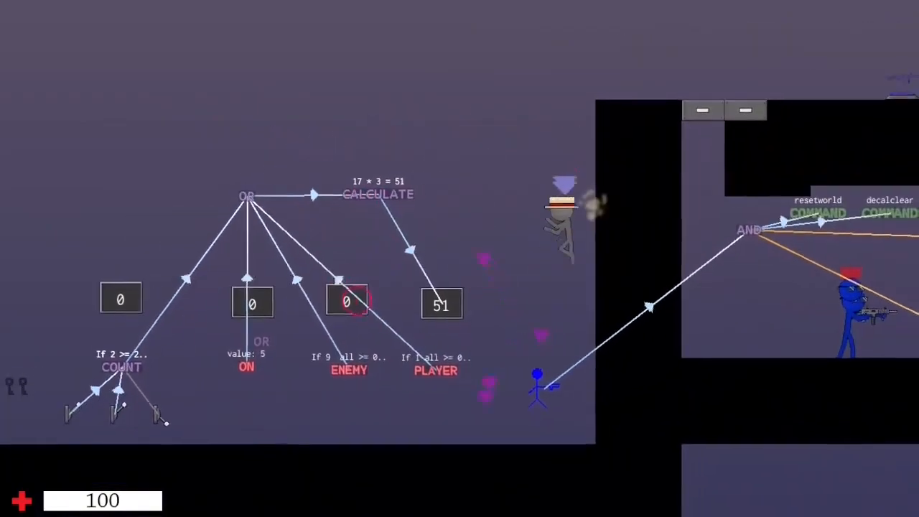
{"action": "key", "text": "a"}
{"action": "key", "text": "d"}
{"action": "key", "text": "d"}
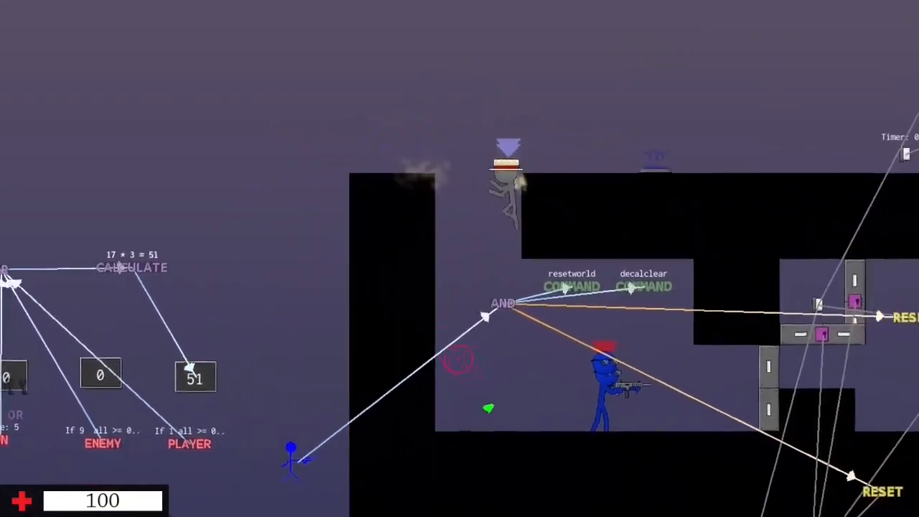
{"action": "left_click", "coordinate": [236, 251]}
{"action": "key", "text": "a"}
{"action": "left_click", "coordinate": [214, 261]}
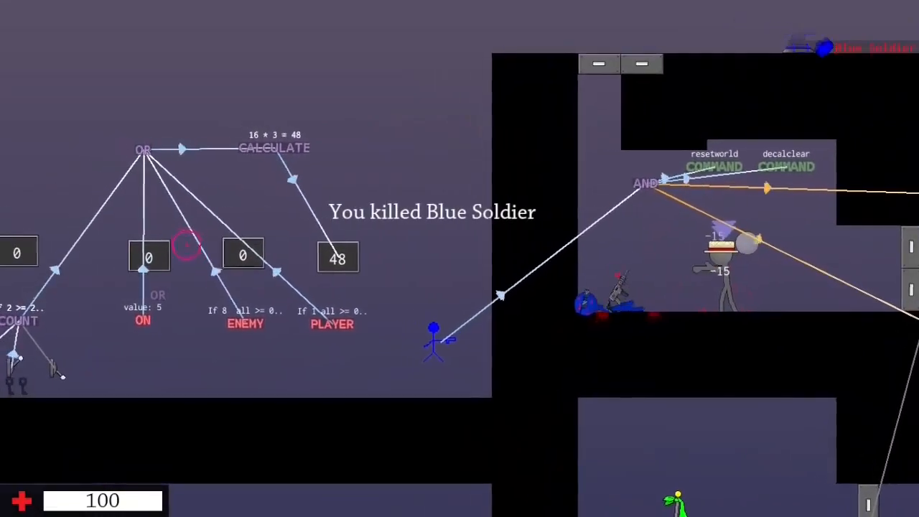
Step: Bring the character back to the logic gates to check the CALCULATE output after the kill
{"action": "key", "text": "a"}
{"action": "key", "text": "e"}
{"action": "key", "text": "w"}
{"action": "key", "text": "a"}
{"action": "key", "text": "1"}
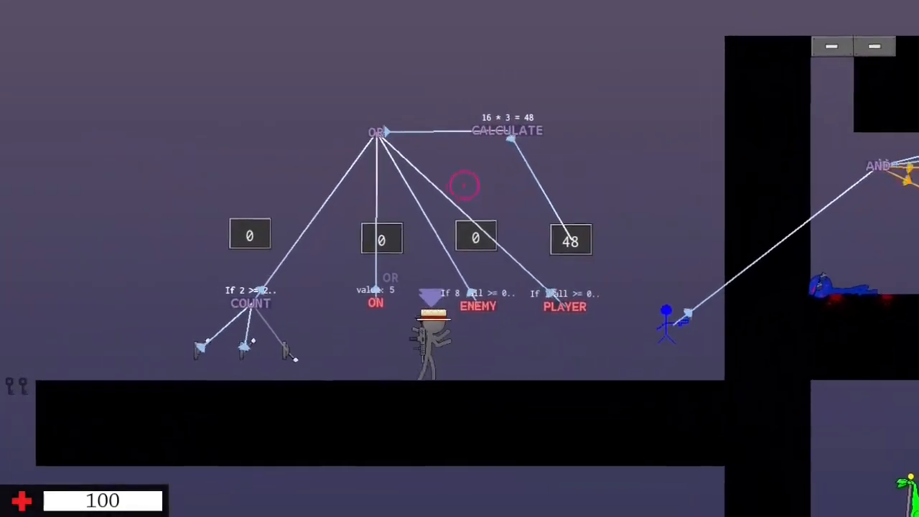
Step: Leave the playtest and go back to the map editor
{"action": "key", "text": "Escape"}
{"action": "left_click", "coordinate": [446, 285]}
{"action": "left_click", "coordinate": [423, 280]}
Step: Remove the logic connection between the CALCULATE gate and the number display above PLAYER
{"action": "scroll", "coordinate": [399, 249], "scroll_direction": "down", "scroll_amount": 10}
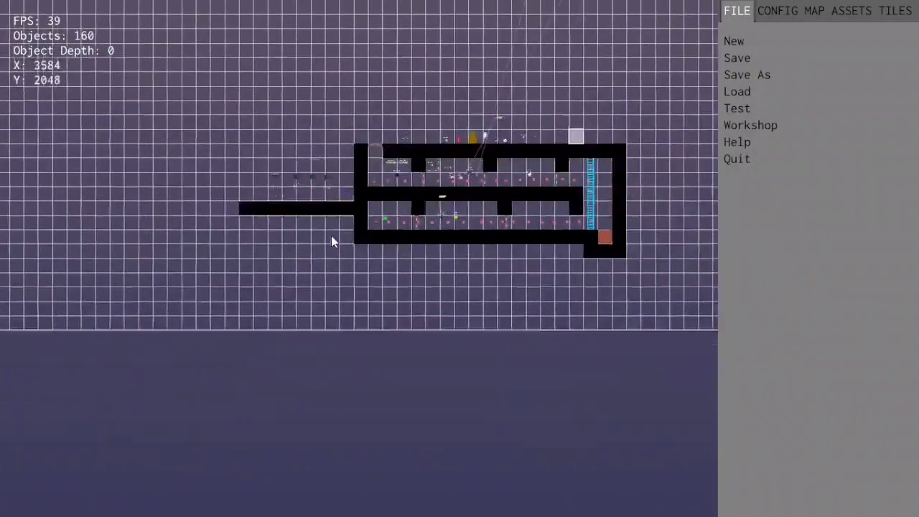
{"action": "scroll", "coordinate": [300, 280], "scroll_direction": "up", "scroll_amount": 9}
{"action": "key", "text": "F2"}
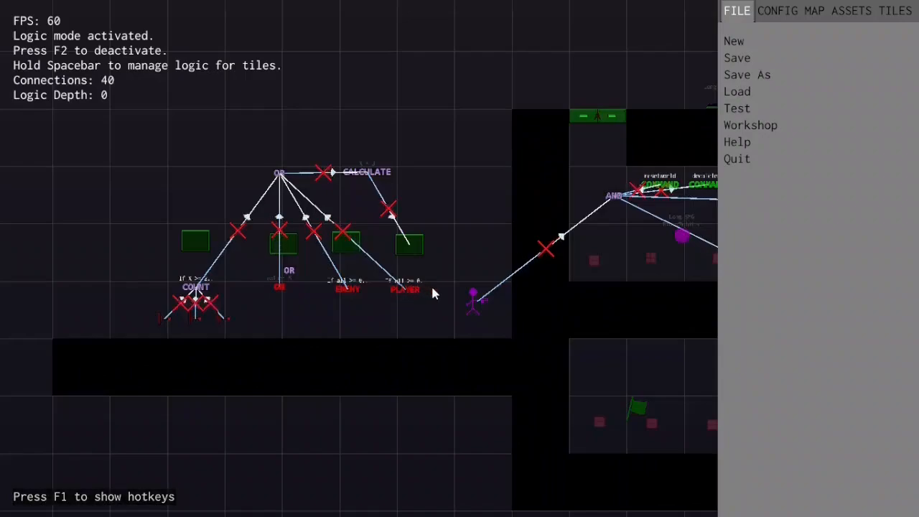
{"action": "scroll", "coordinate": [434, 288], "scroll_direction": "up", "scroll_amount": 3}
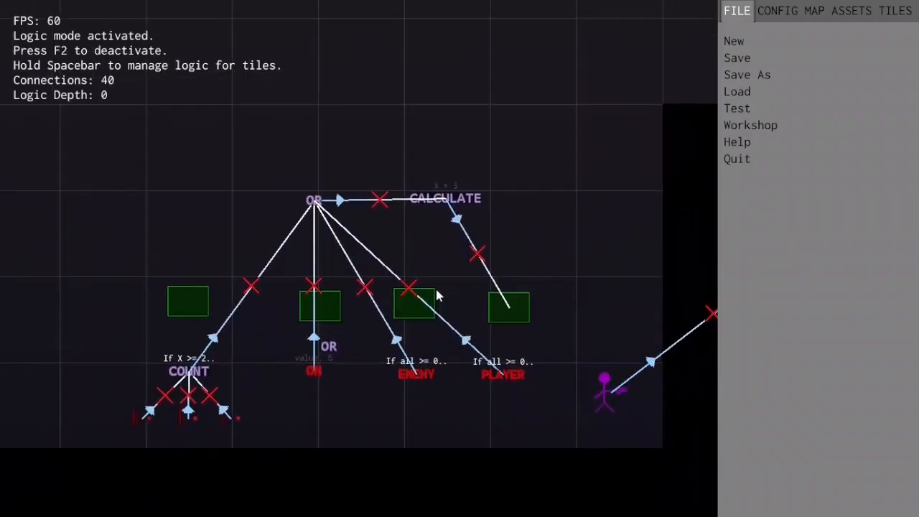
{"action": "right_click", "coordinate": [547, 202]}
{"action": "left_click", "coordinate": [514, 221]}
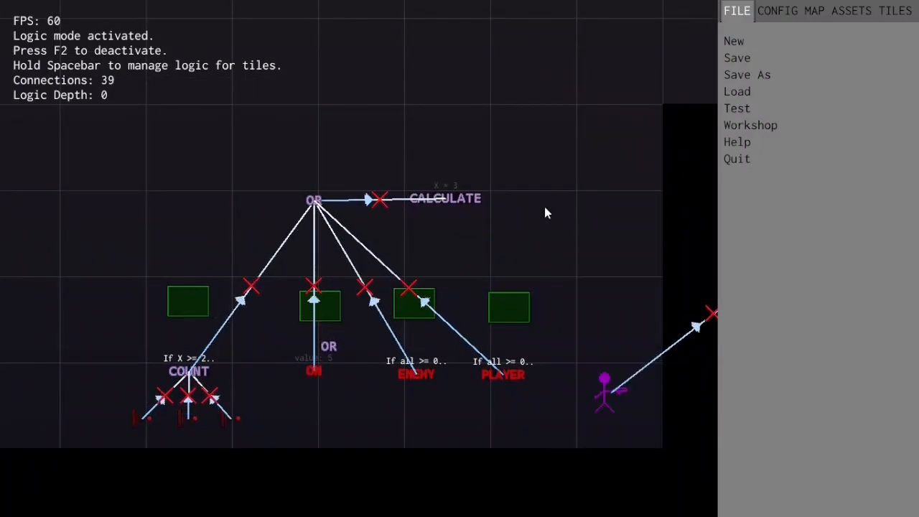
Step: Add a COUNT logic gate beside CALCULATE and connect the CALCULATE output to it
{"action": "right_click", "coordinate": [558, 191]}
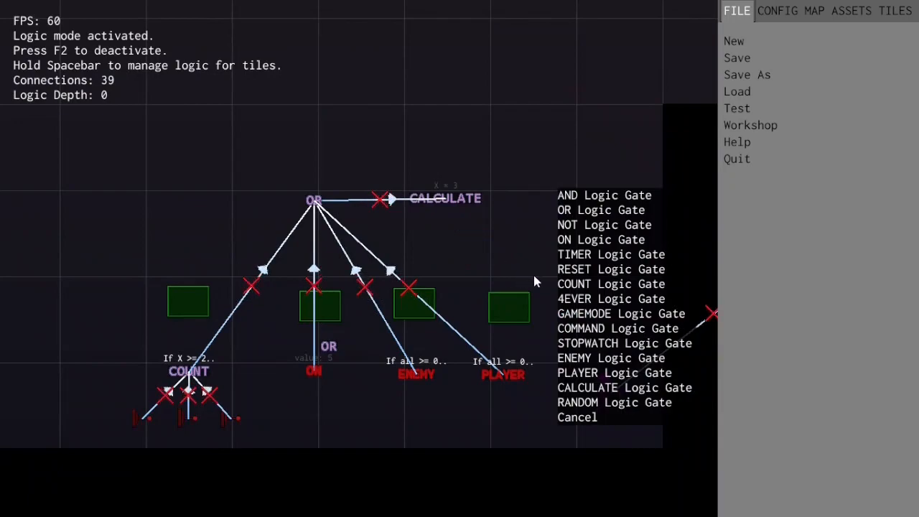
{"action": "left_click", "coordinate": [586, 284]}
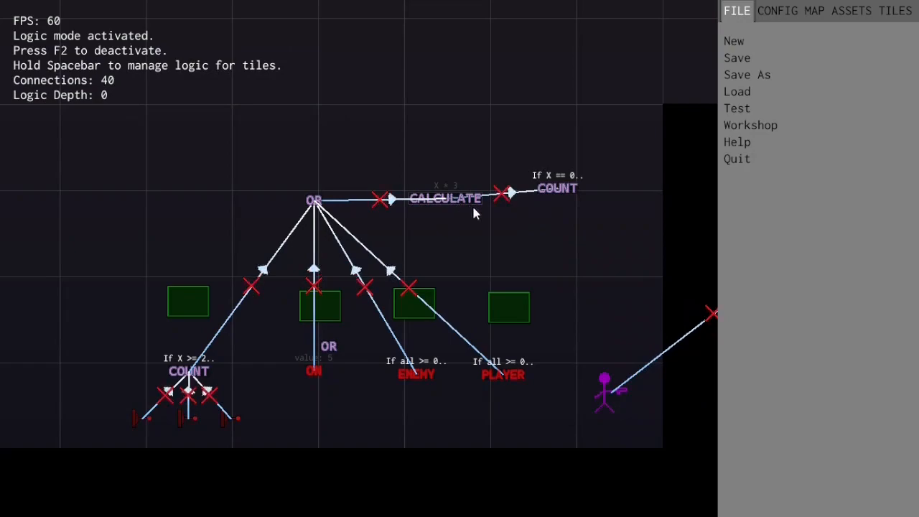
{"action": "key", "text": "F2"}
Step: Set the value of the COUNT gate beside CALCULATE to 42
{"action": "right_click", "coordinate": [555, 193]}
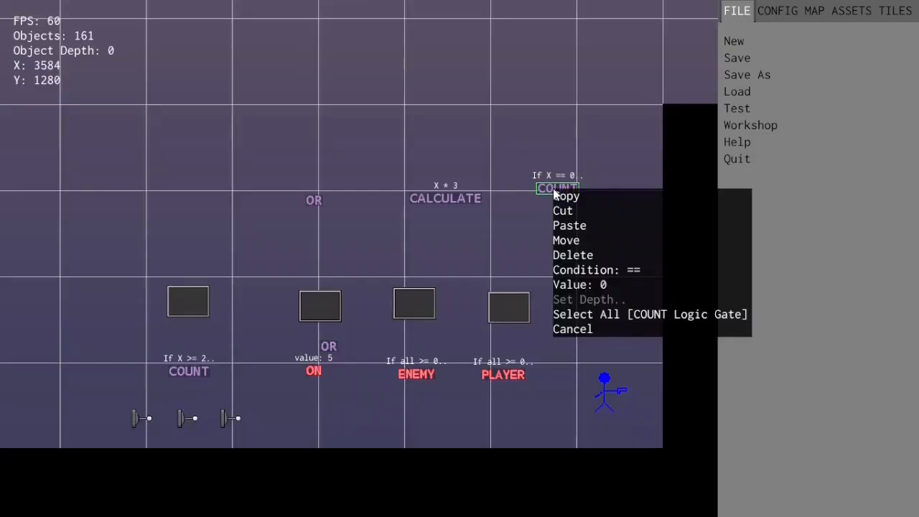
{"action": "left_click", "coordinate": [623, 285]}
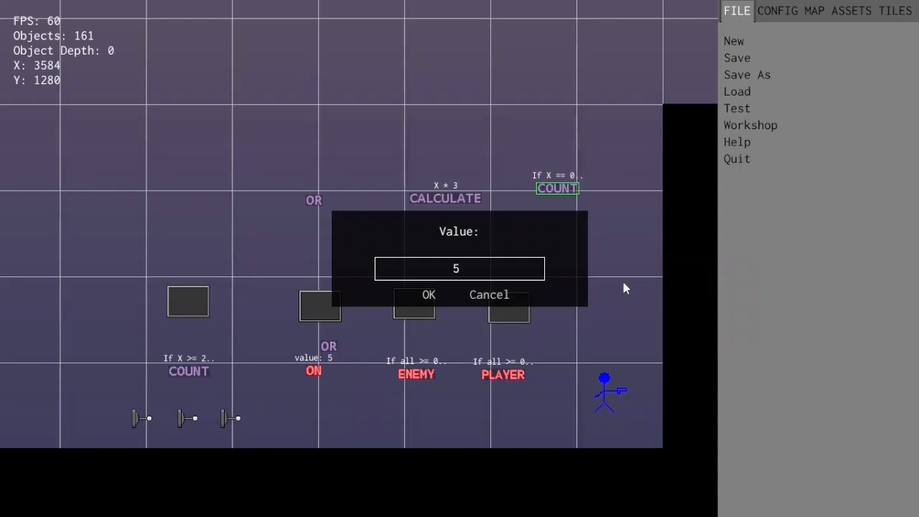
{"action": "type", "text": "45"}
{"action": "key", "text": "BackSpace"}
{"action": "type", "text": "2"}
{"action": "key", "text": "Return"}
Step: Connect CALCULATE to the number display above PLAYER, and the == 42 COUNT gate to the display above the lever COUNT gate
{"action": "key", "text": "F2"}
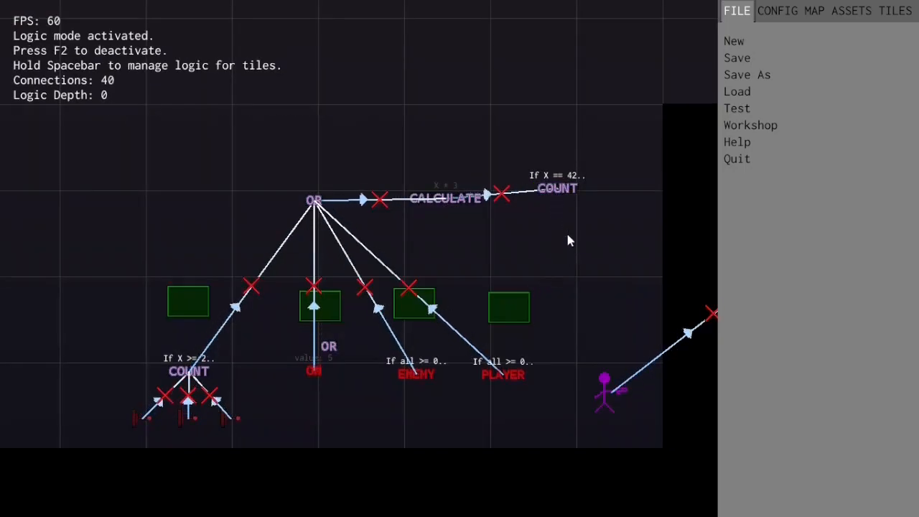
{"action": "left_click", "coordinate": [510, 296]}
{"action": "key", "text": "F2"}
{"action": "key", "text": "F2"}
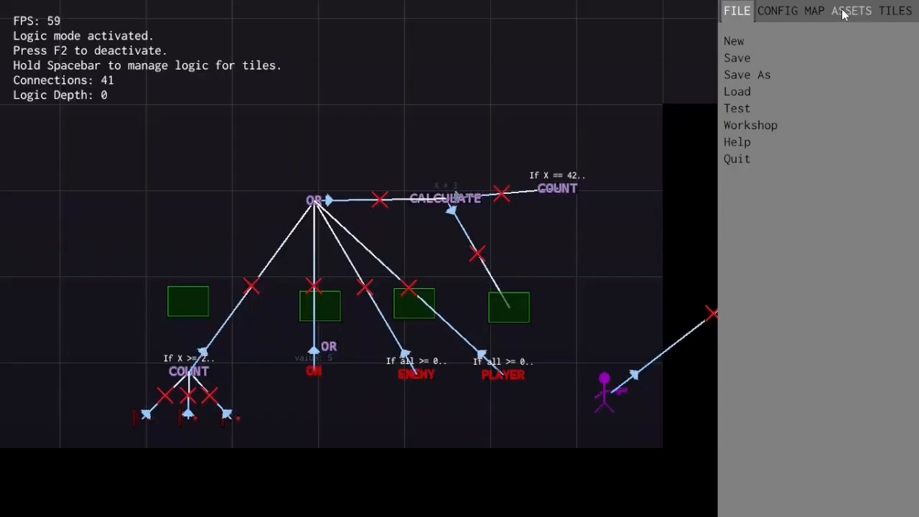
{"action": "left_click", "coordinate": [179, 314]}
{"action": "key", "text": "F2"}
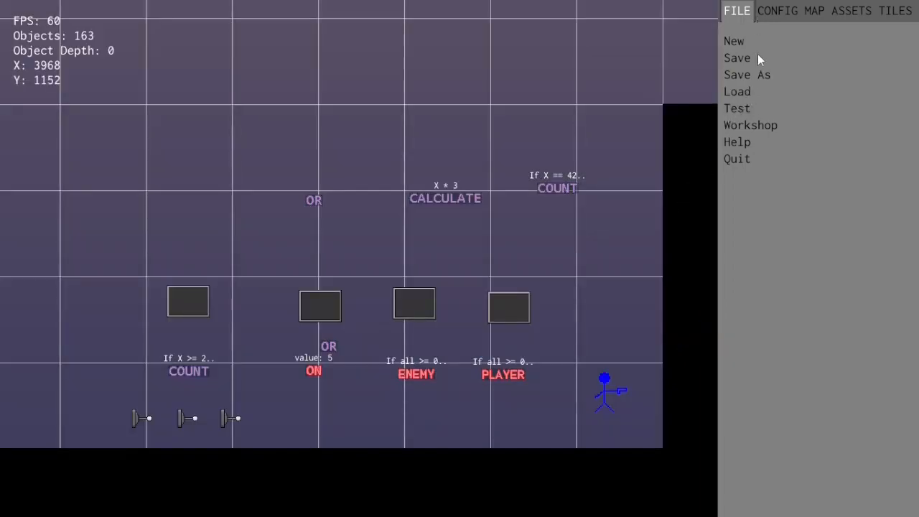
Step: Start a playtest of the map and fly the character up onto the wall beside the logic gates
{"action": "left_click", "coordinate": [740, 108]}
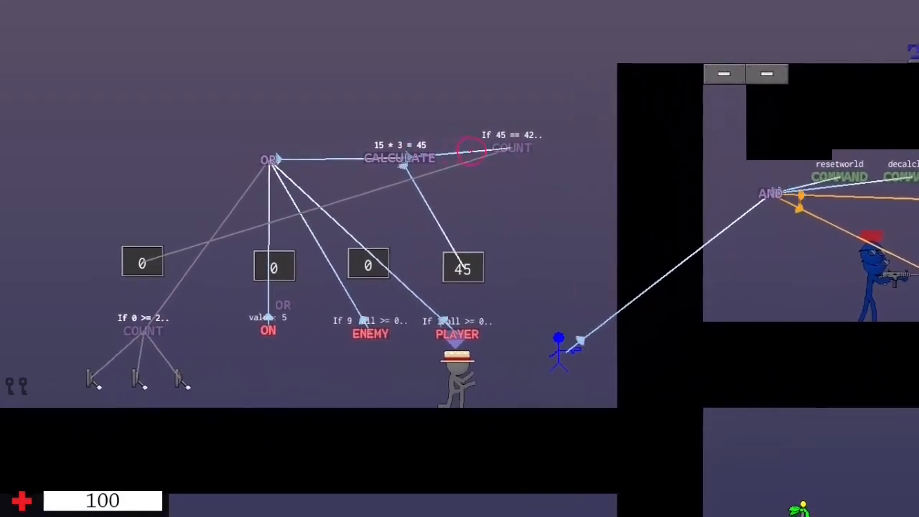
{"action": "key", "text": "a"}
{"action": "key", "text": "d"}
{"action": "key", "text": "w"}
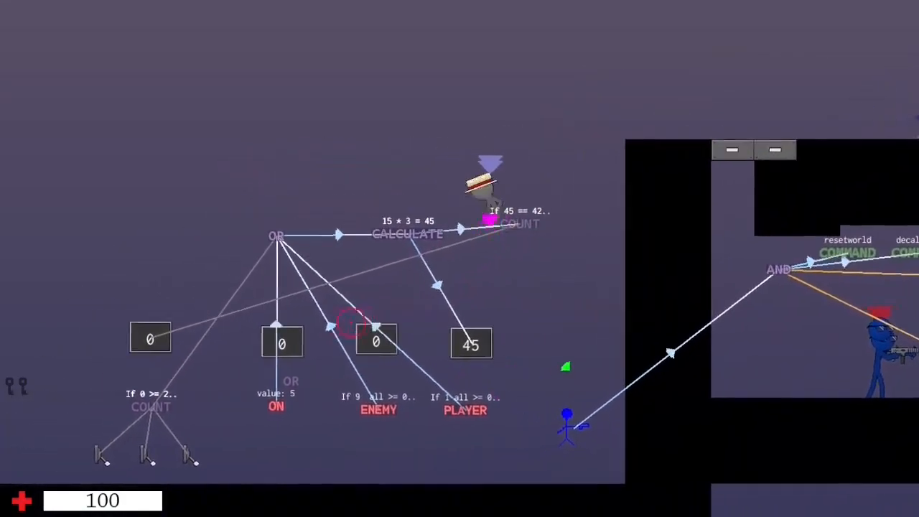
{"action": "key", "text": "w"}
{"action": "key", "text": "d"}
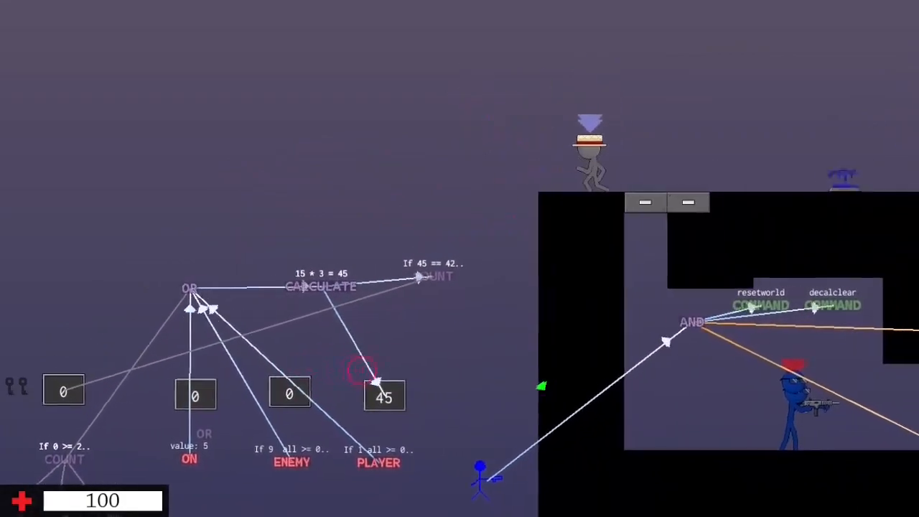
Step: Drop into the neighbouring room and kill the Blue Soldier to change the ENEMY gate's value
{"action": "key", "text": "a"}
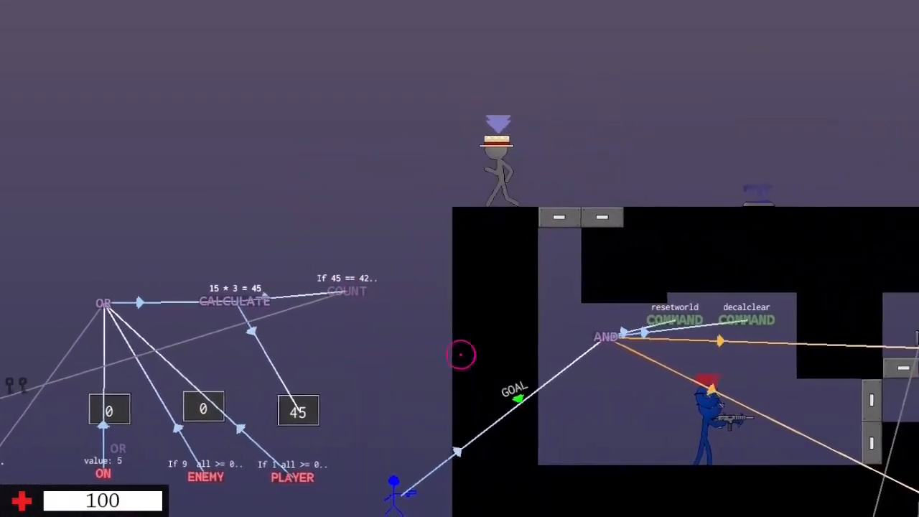
{"action": "key", "text": "d"}
{"action": "key", "text": "d"}
{"action": "left_click", "coordinate": [335, 249]}
{"action": "left_click", "coordinate": [316, 261]}
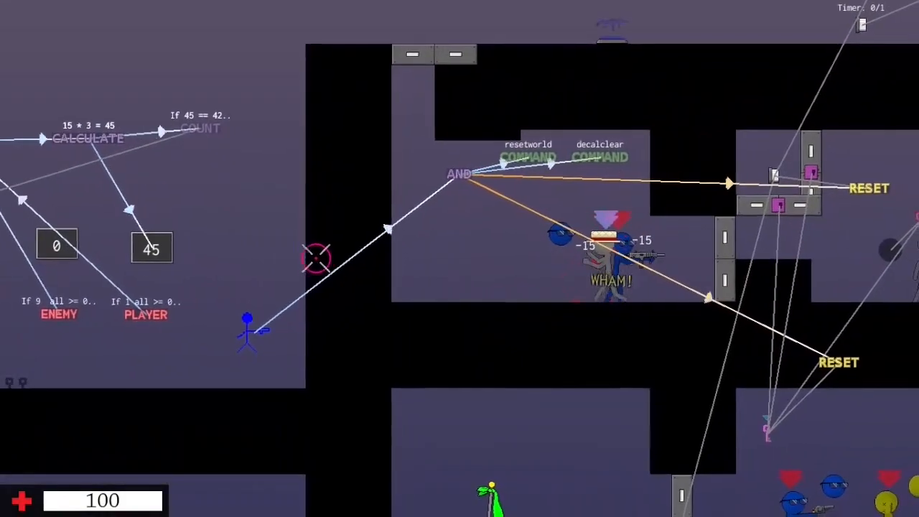
{"action": "left_click", "coordinate": [303, 255]}
Step: Fly back over the wall to the logic gates to check the COUNT gate's output on its number display
{"action": "key", "text": "a"}
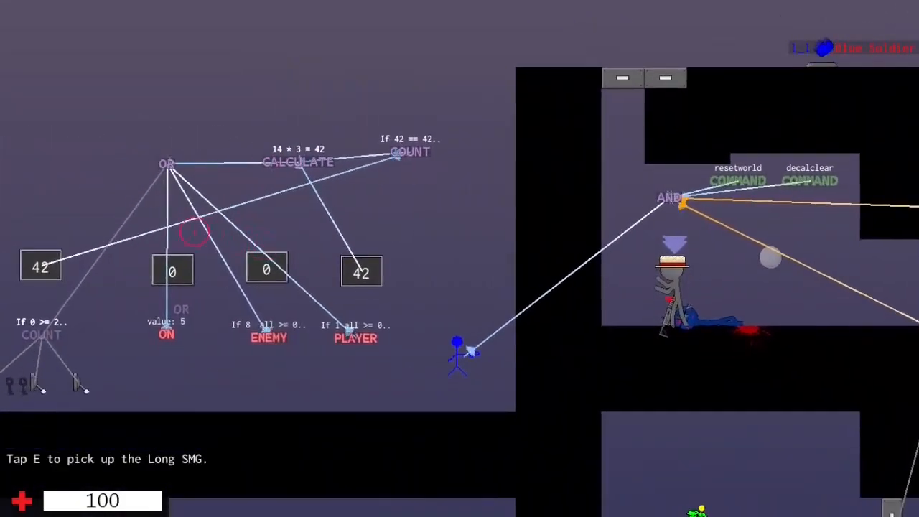
{"action": "key", "text": "w"}
{"action": "key", "text": "w"}
{"action": "key", "text": "a"}
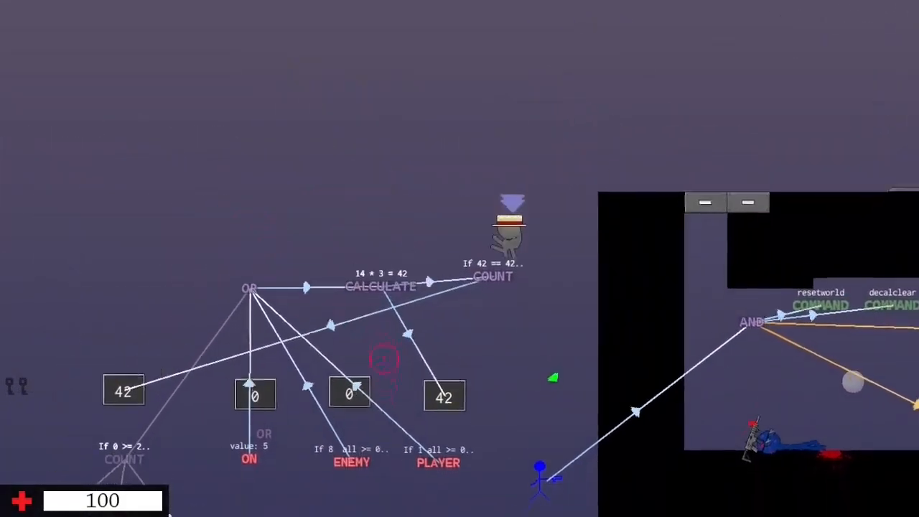
{"action": "key", "text": "a"}
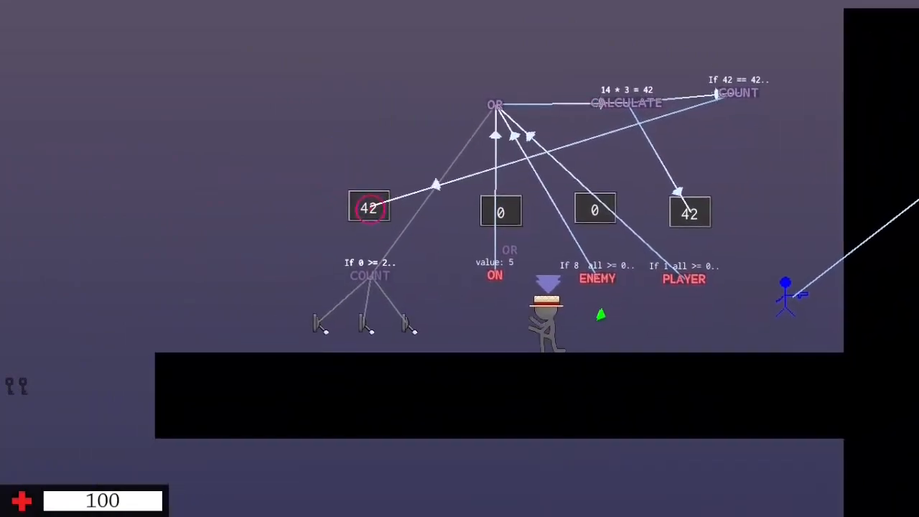
{"action": "key", "text": "d"}
{"action": "key", "text": "w"}
{"action": "key", "text": "a"}
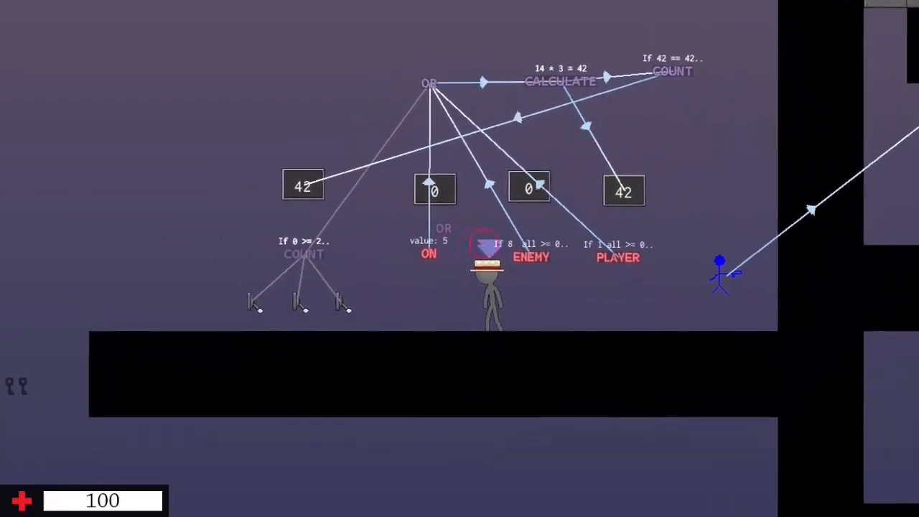
{"action": "key", "text": "a"}
{"action": "key", "text": "d"}
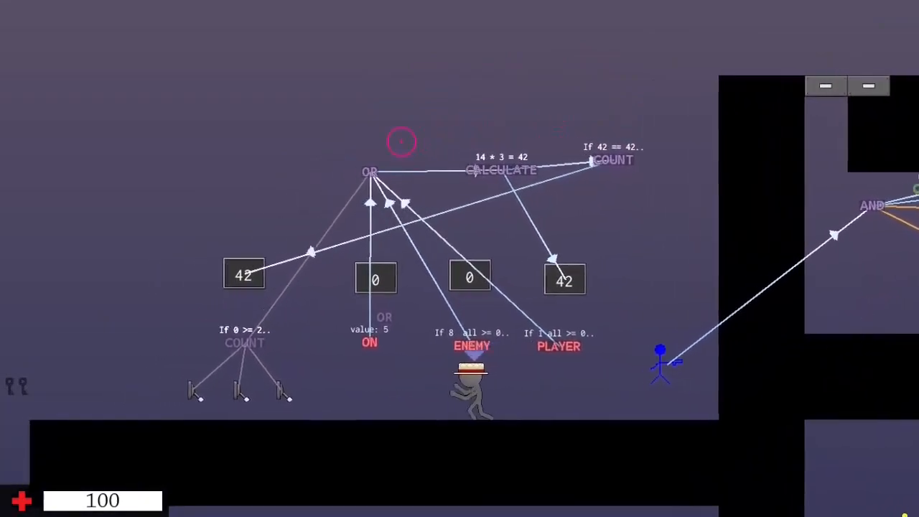
{"action": "key", "text": "d"}
{"action": "key", "text": "a"}
{"action": "key", "text": "a"}
{"action": "key", "text": "w"}
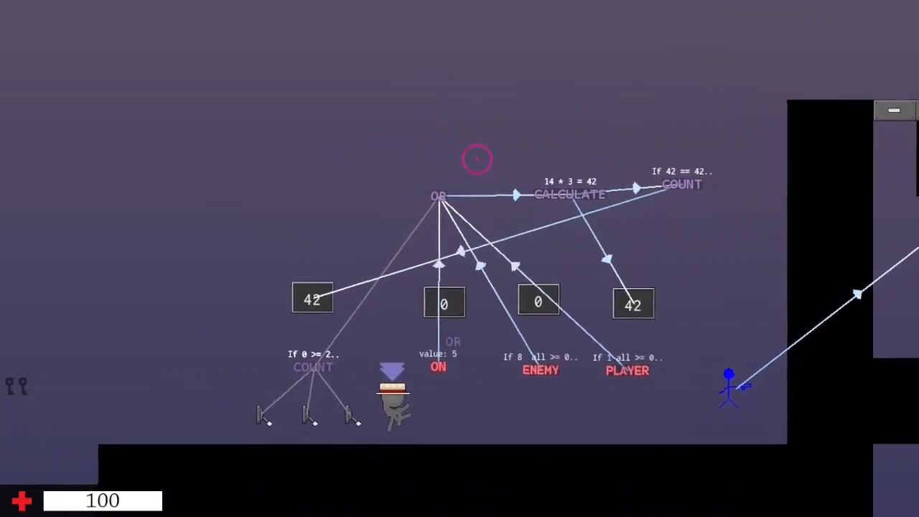
{"action": "key", "text": "d"}
{"action": "key", "text": "w"}
{"action": "key", "text": "a"}
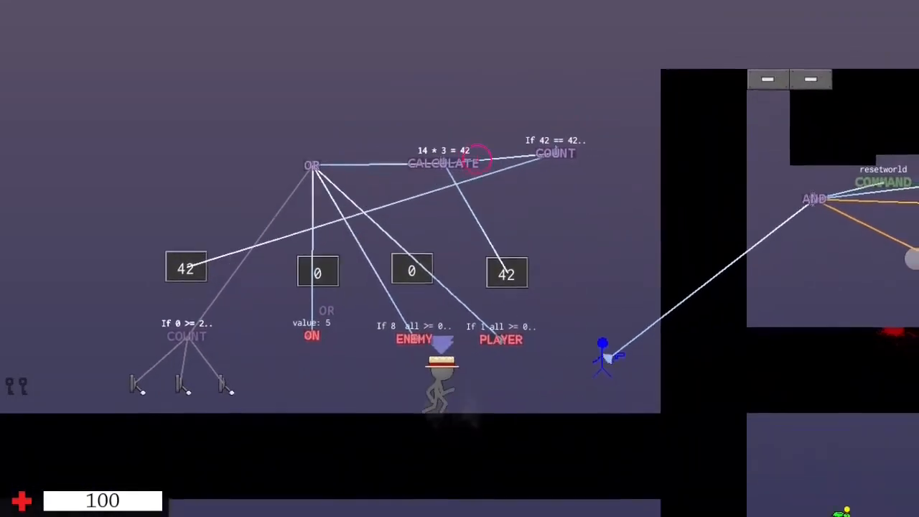
{"action": "key", "text": "w"}
{"action": "key", "text": "d"}
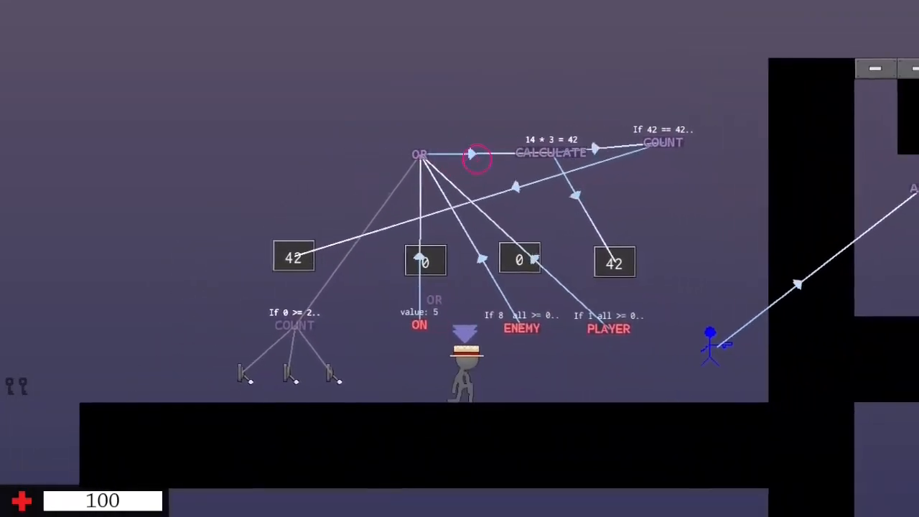
{"action": "key", "text": "w"}
{"action": "key", "text": "w"}
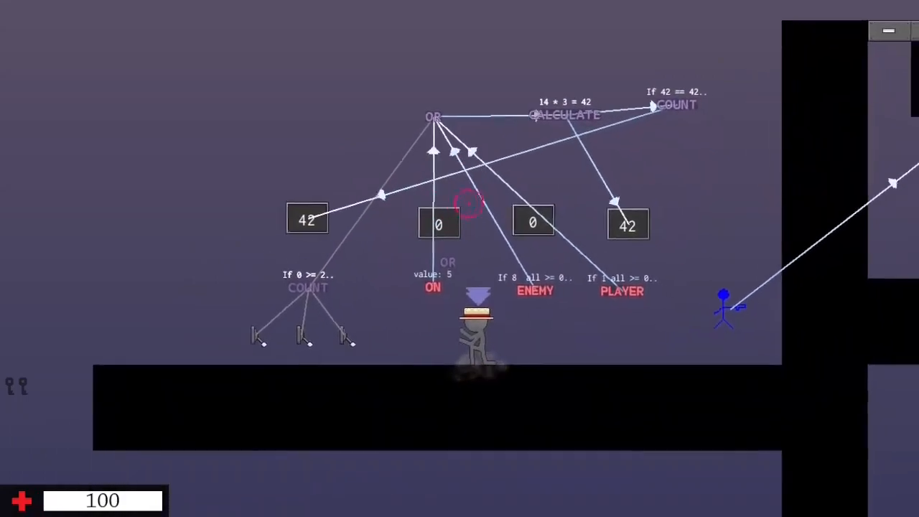
{"action": "key", "text": "w"}
{"action": "key", "text": "w"}
{"action": "key", "text": "w"}
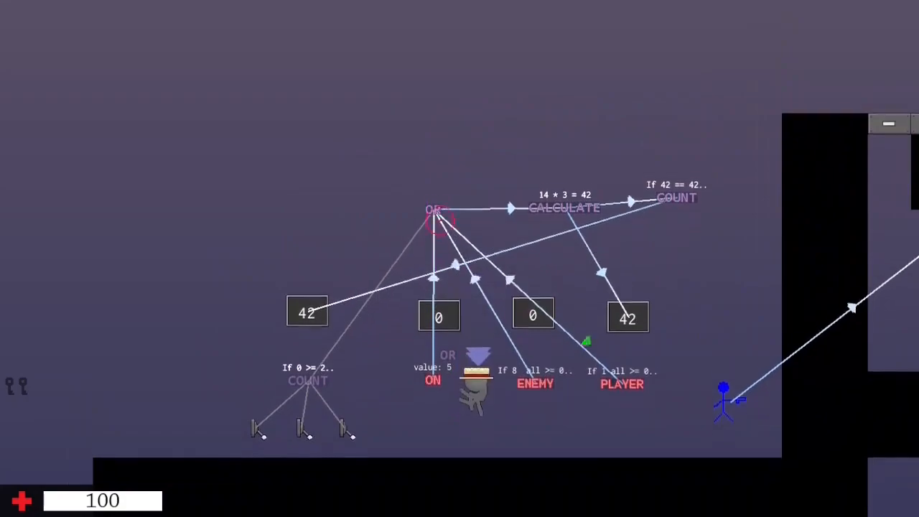